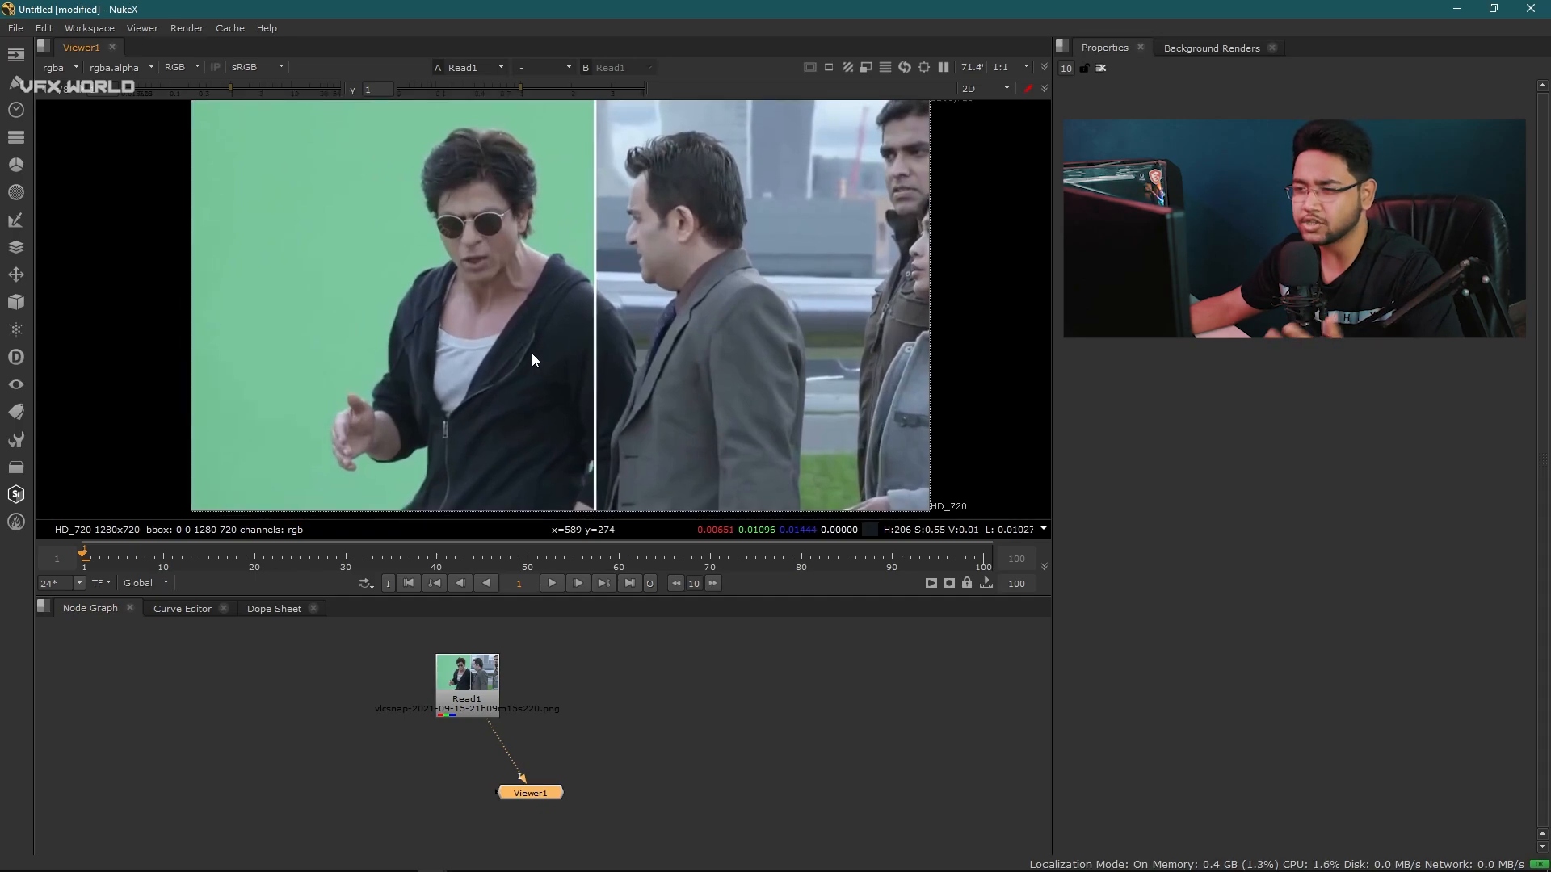
Step: Switch to the workspace layout that places a large viewer beside stacked properties and node graph areas
middle_click_drag(545, 346, 540, 355)
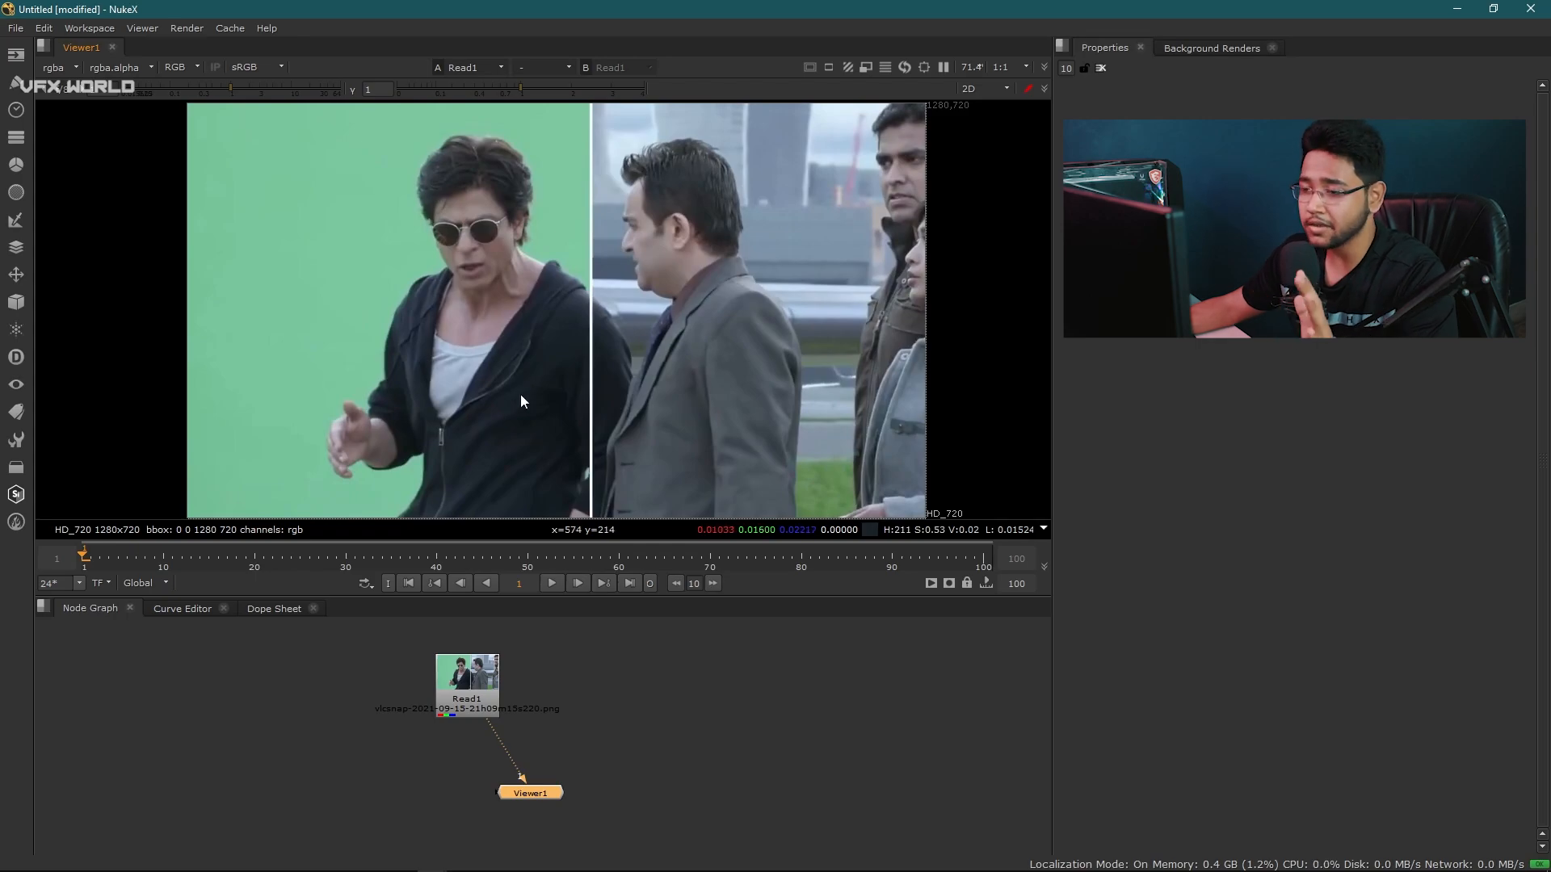
left_click(89, 29)
left_click(118, 137)
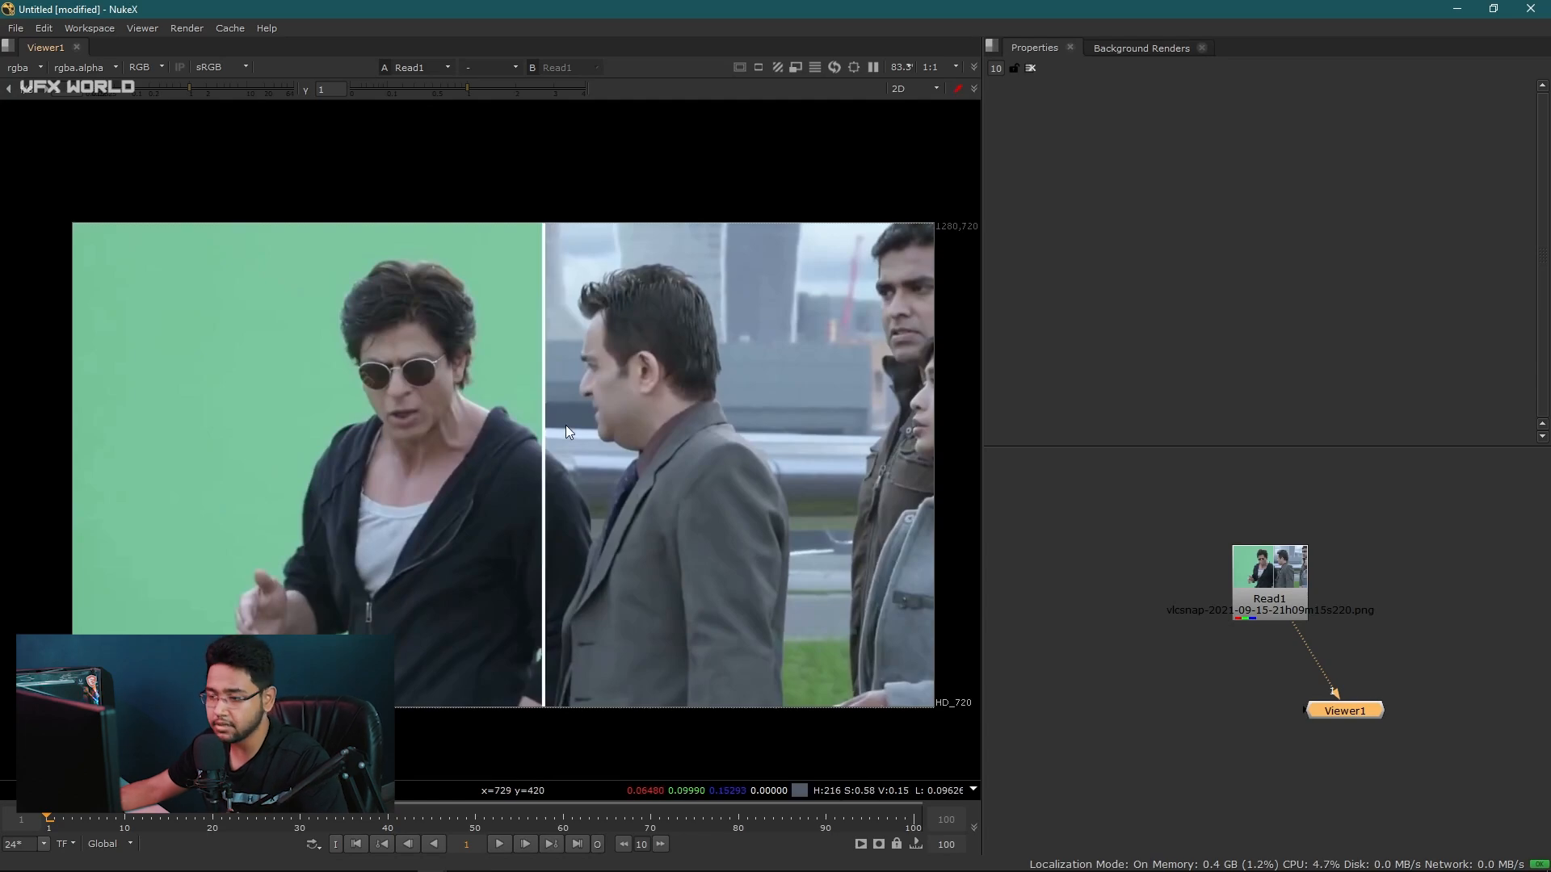
Step: Check the alpha channel of the Read1 image in the viewer, then return to the colour view
key("a")
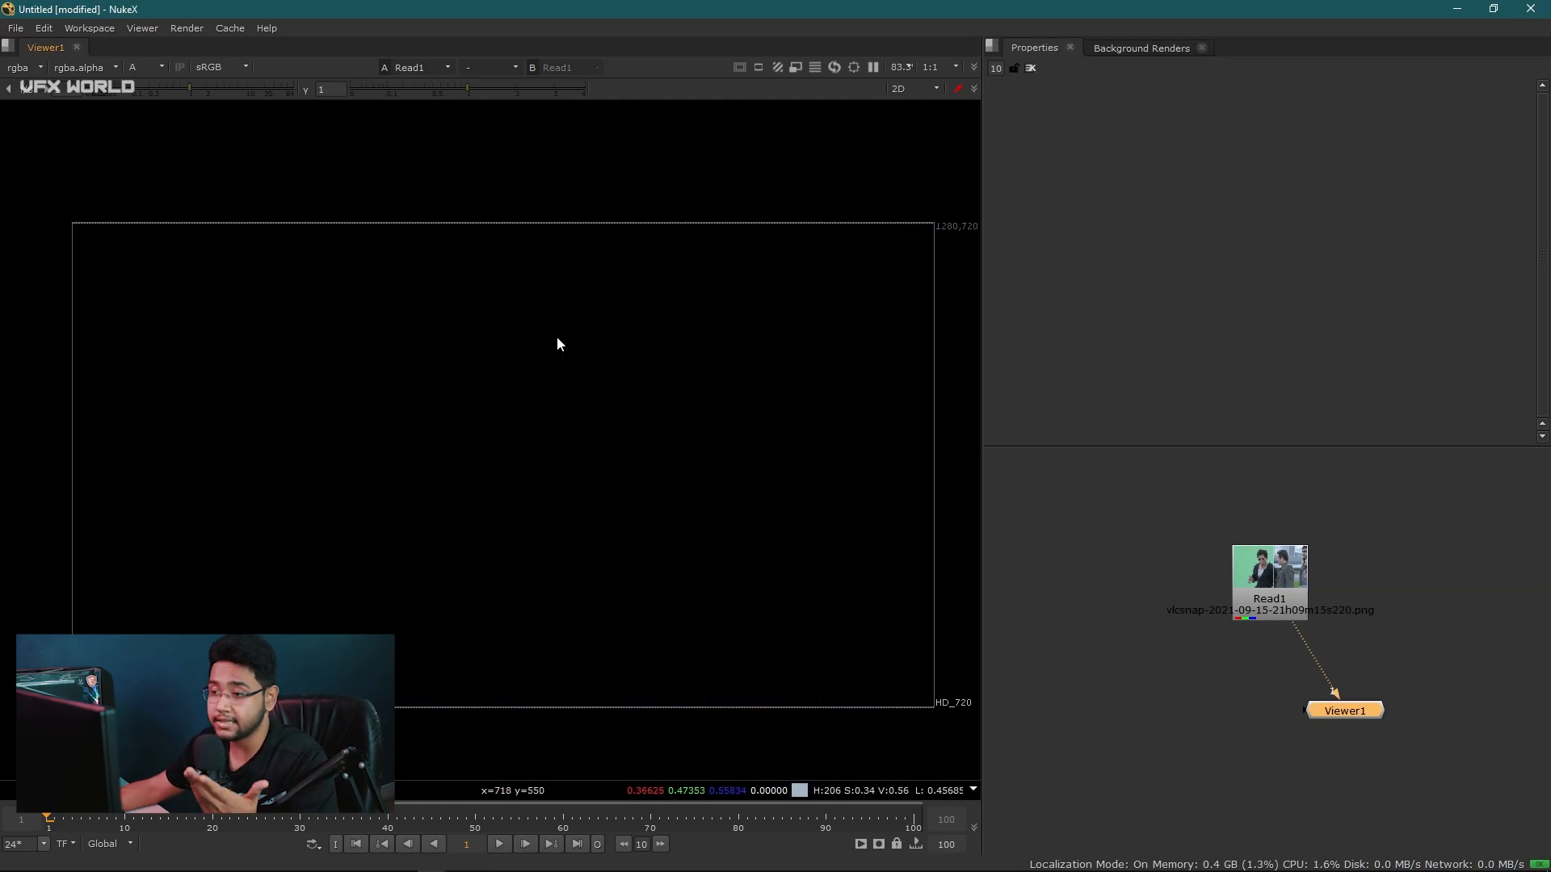
key("a")
key("a")
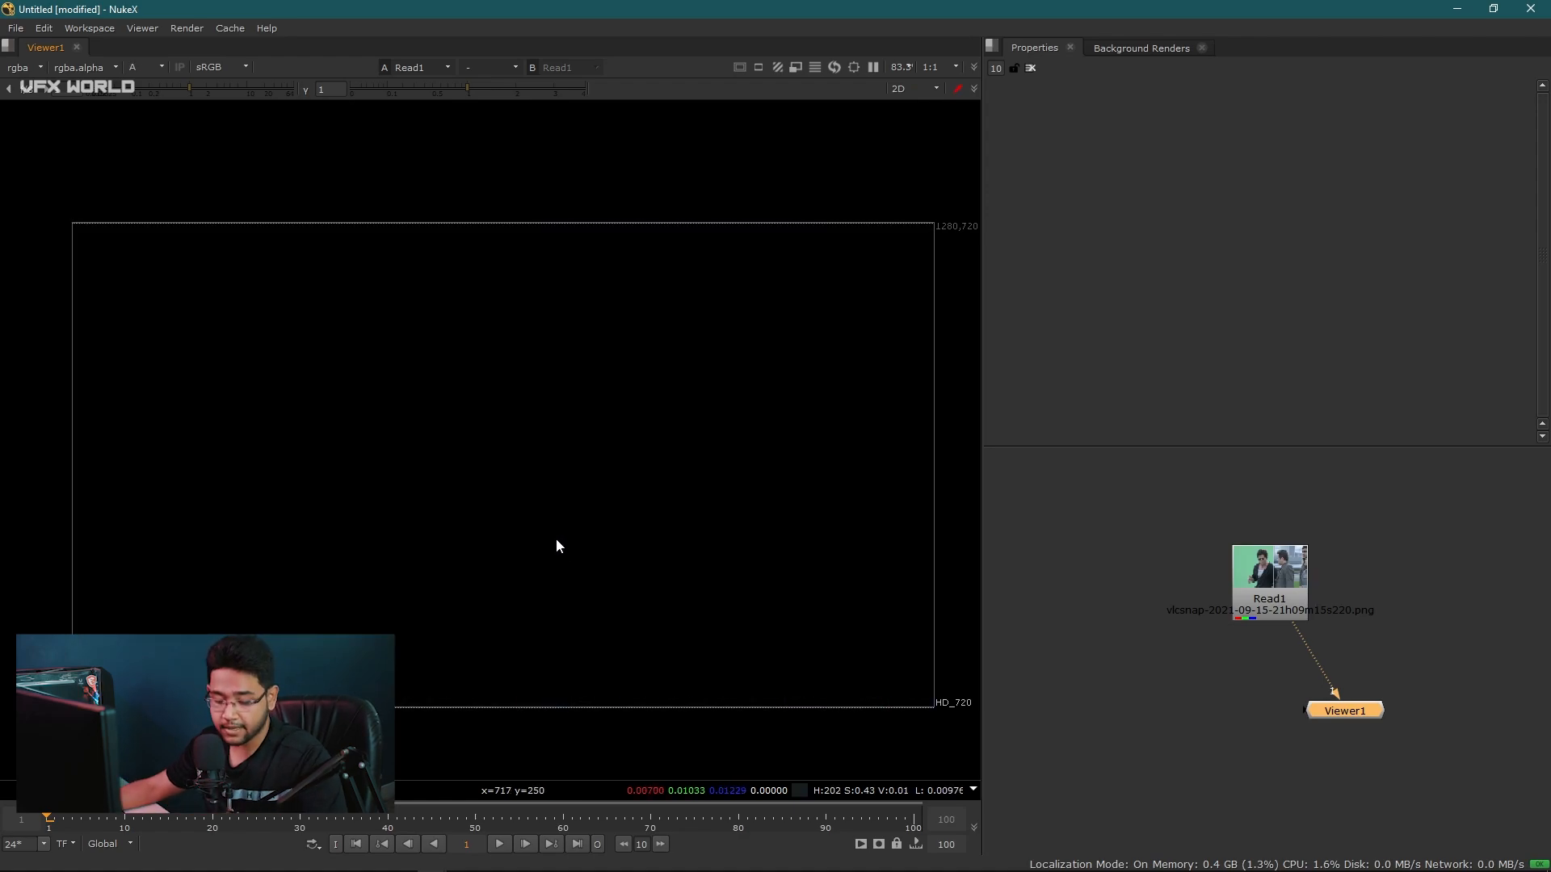
key("a")
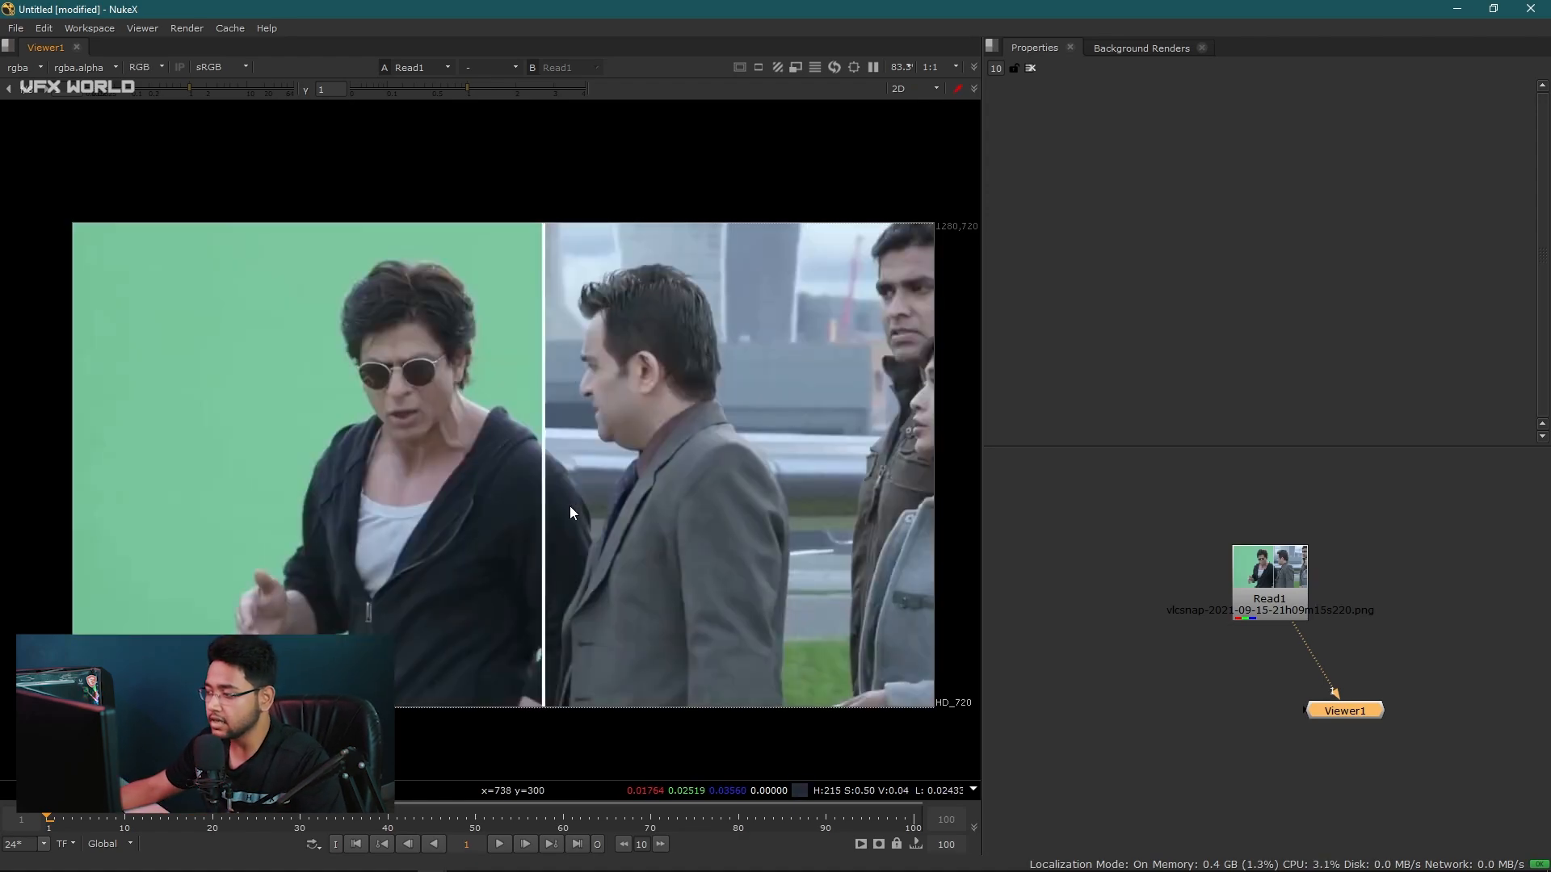
middle_click_drag(575, 506, 559, 498)
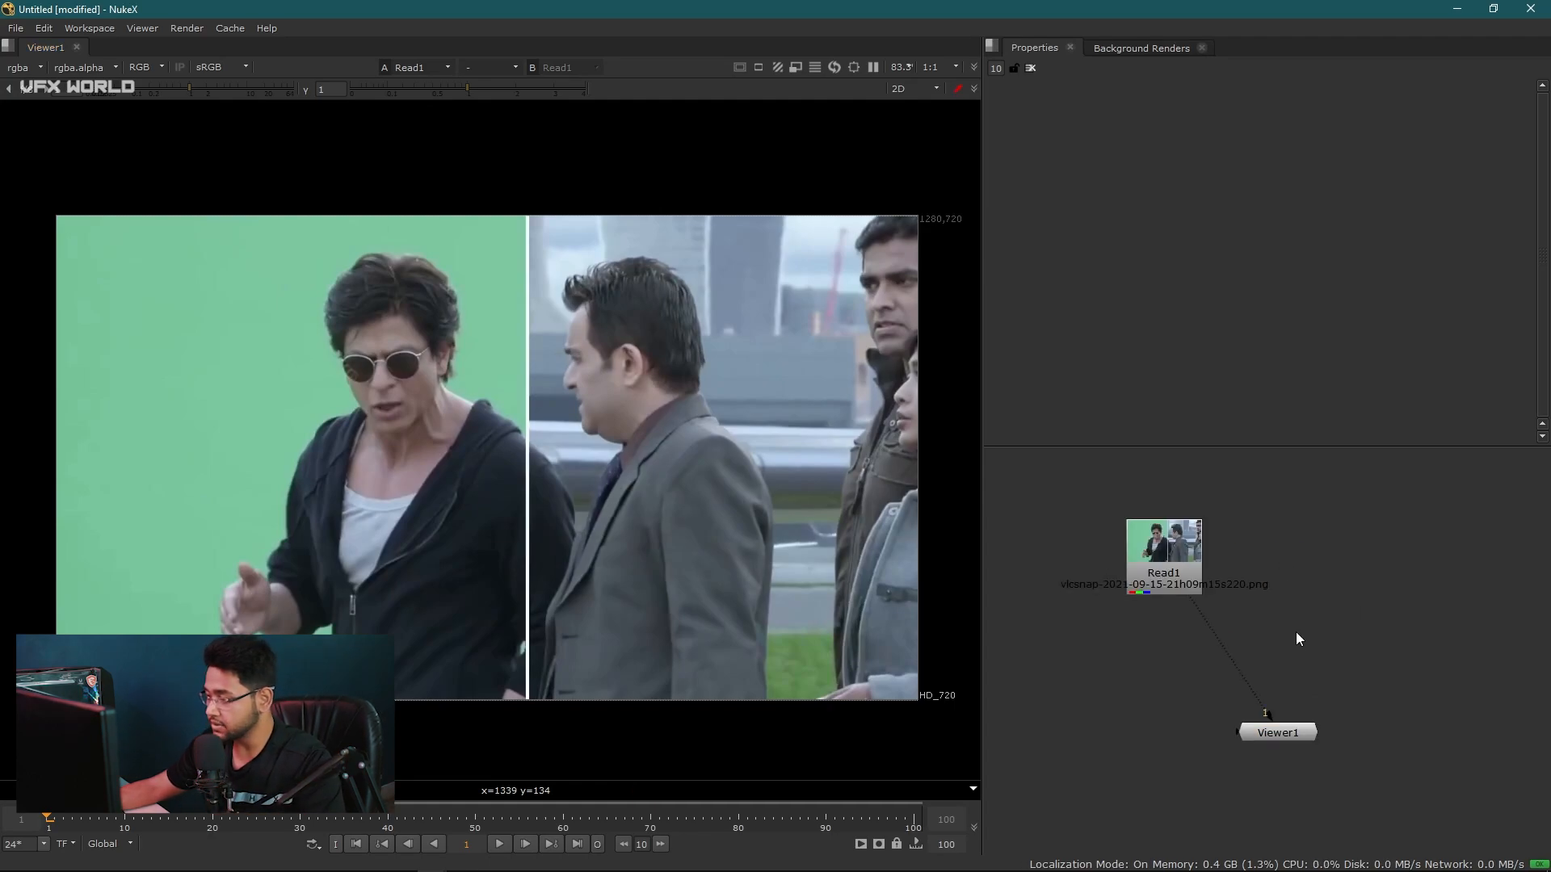
Step: Add a Roto node beside Read1, then create a RotoPaint node for comparison and delete it
key("o")
left_click_drag(1286, 573, 1334, 578)
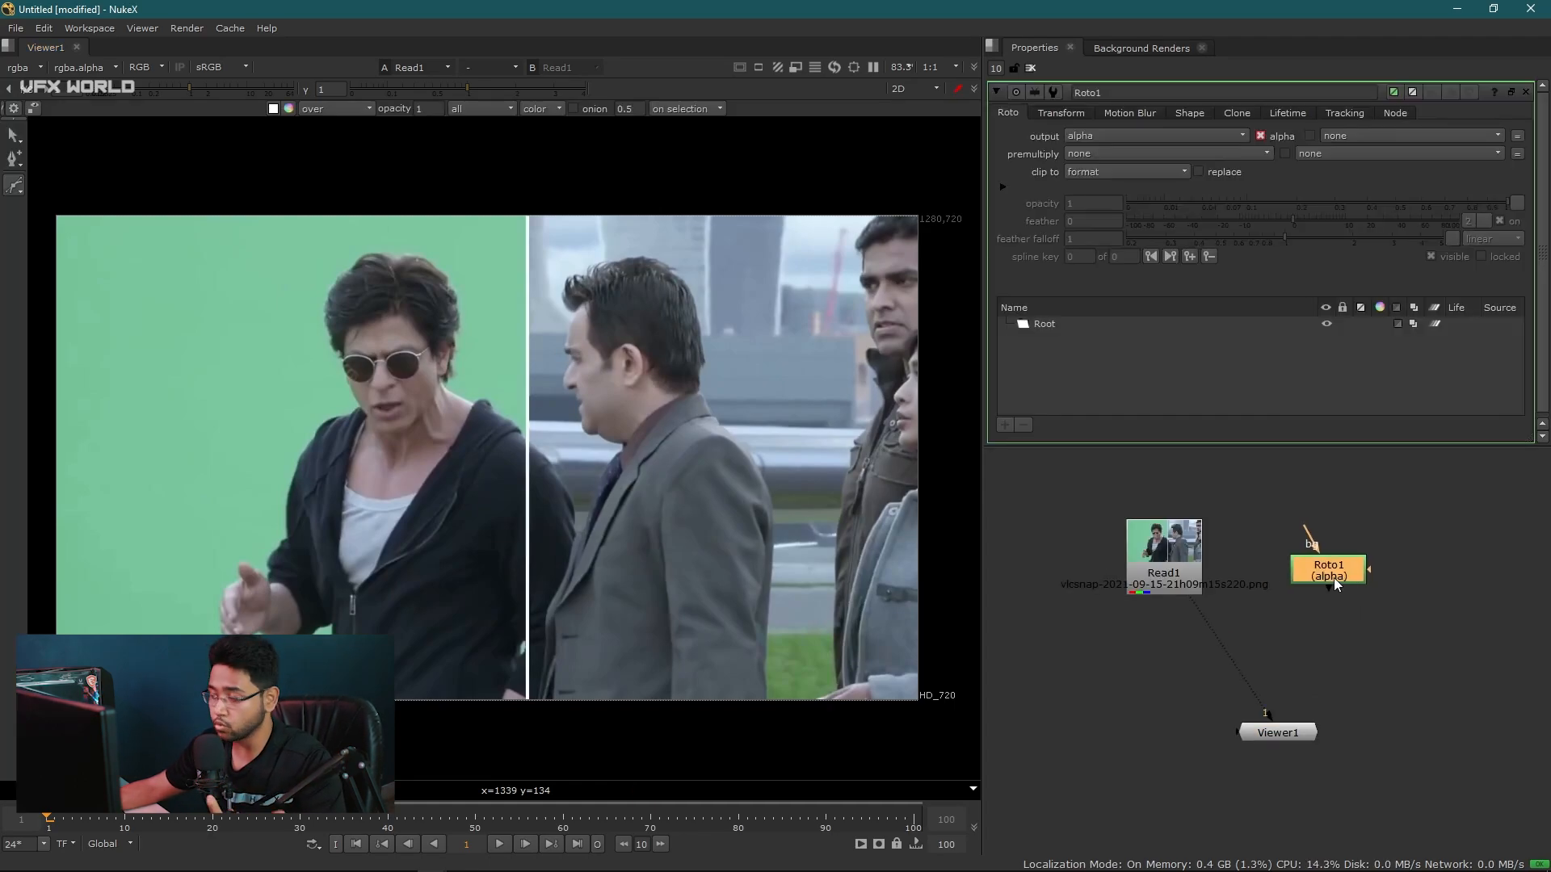
left_click(1429, 562)
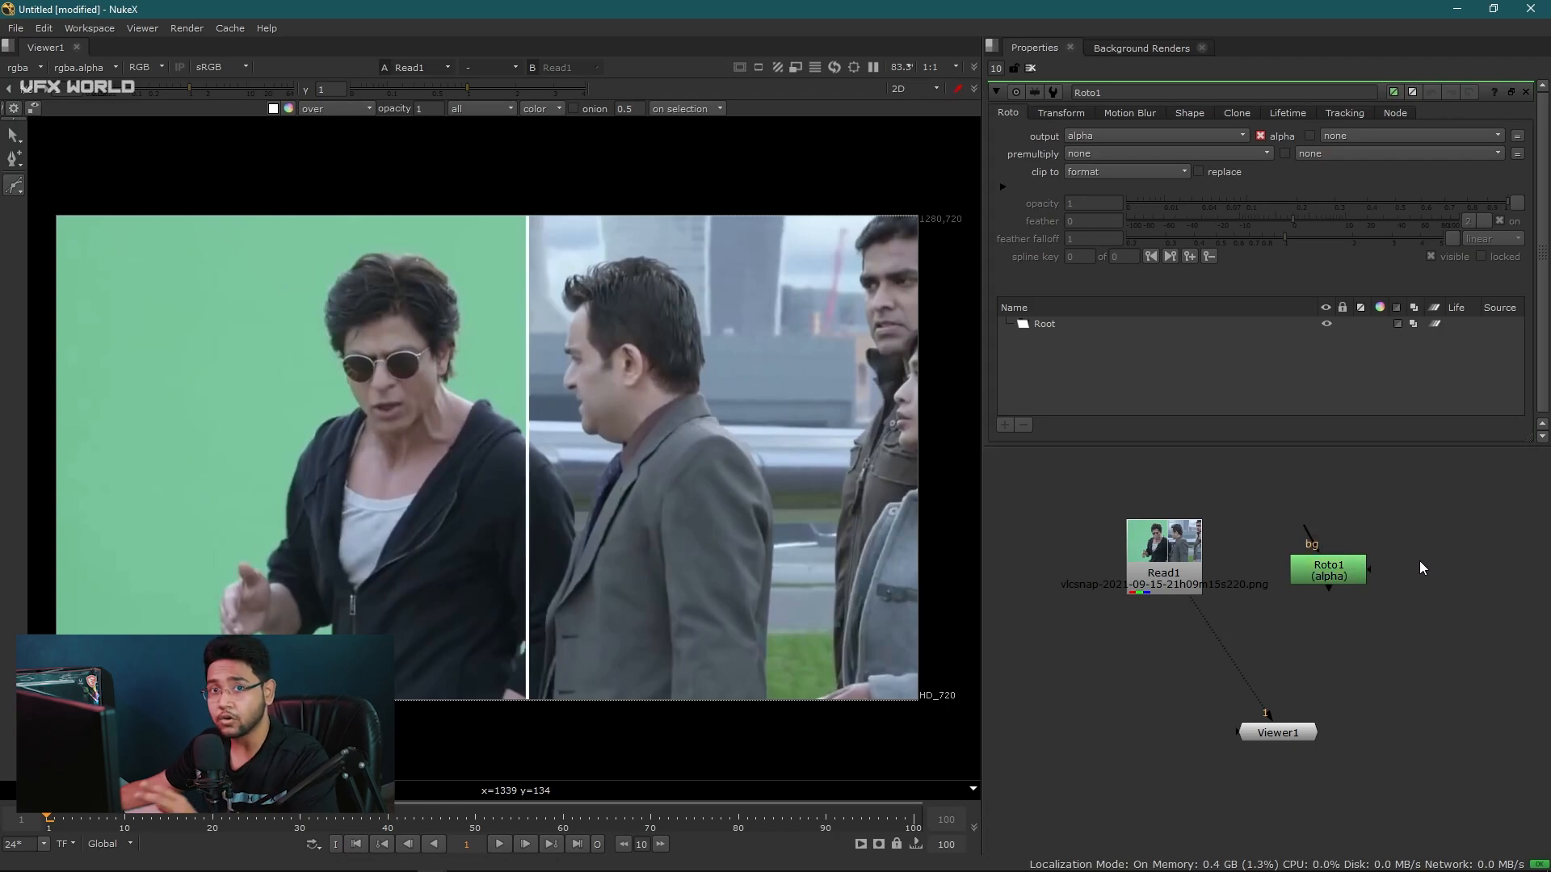
key("p")
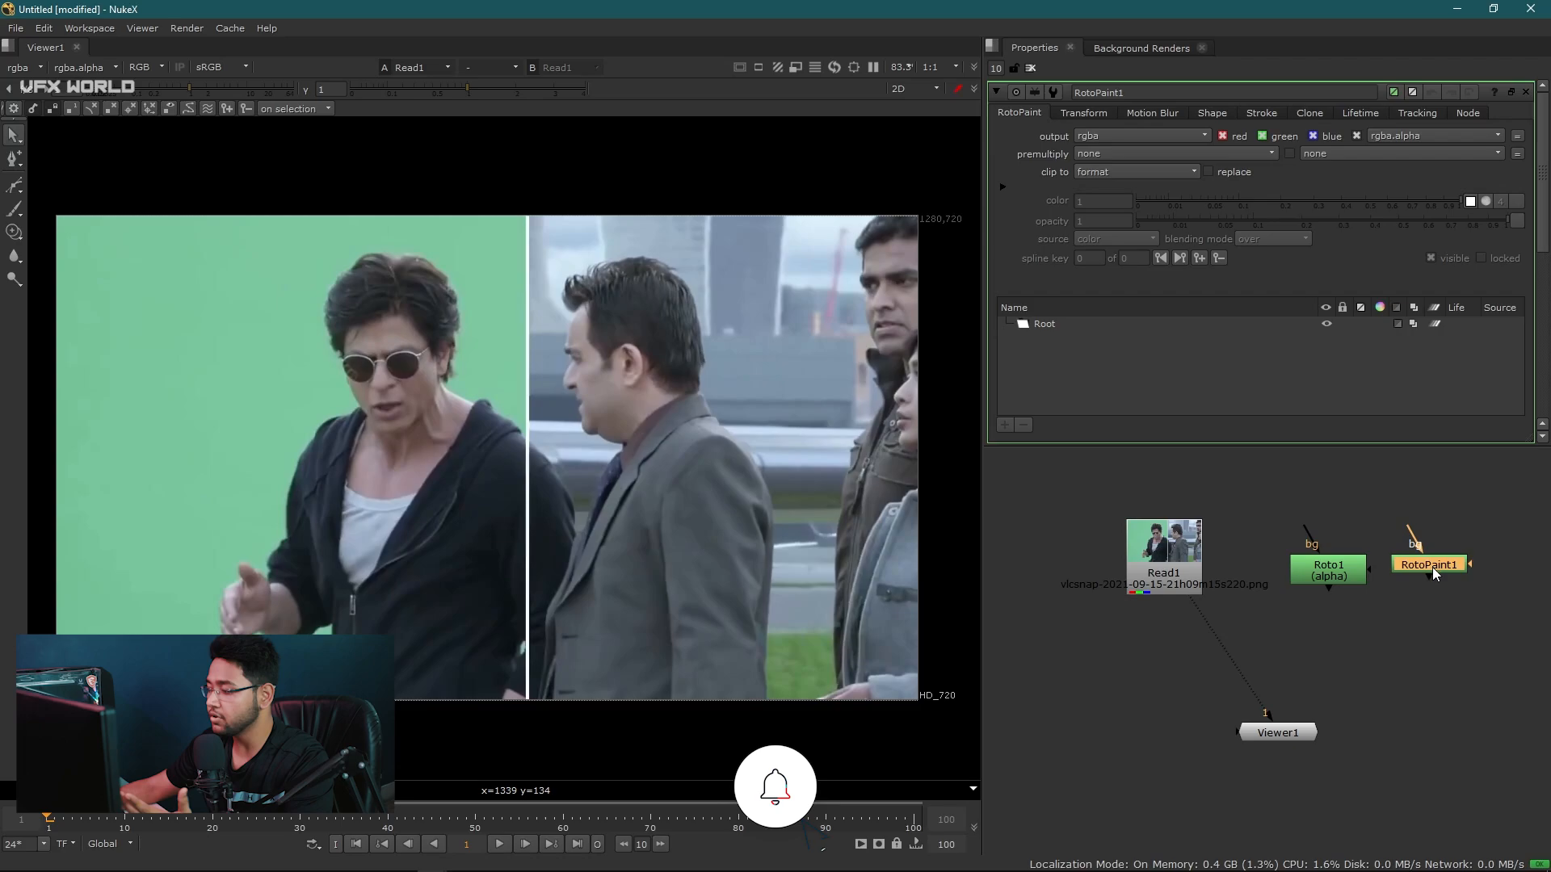
key("Delete")
Step: Draw a closed Bezier shape over the suited man's chin and shoulder with the Roto node and feather its edge outward
left_click(1324, 574)
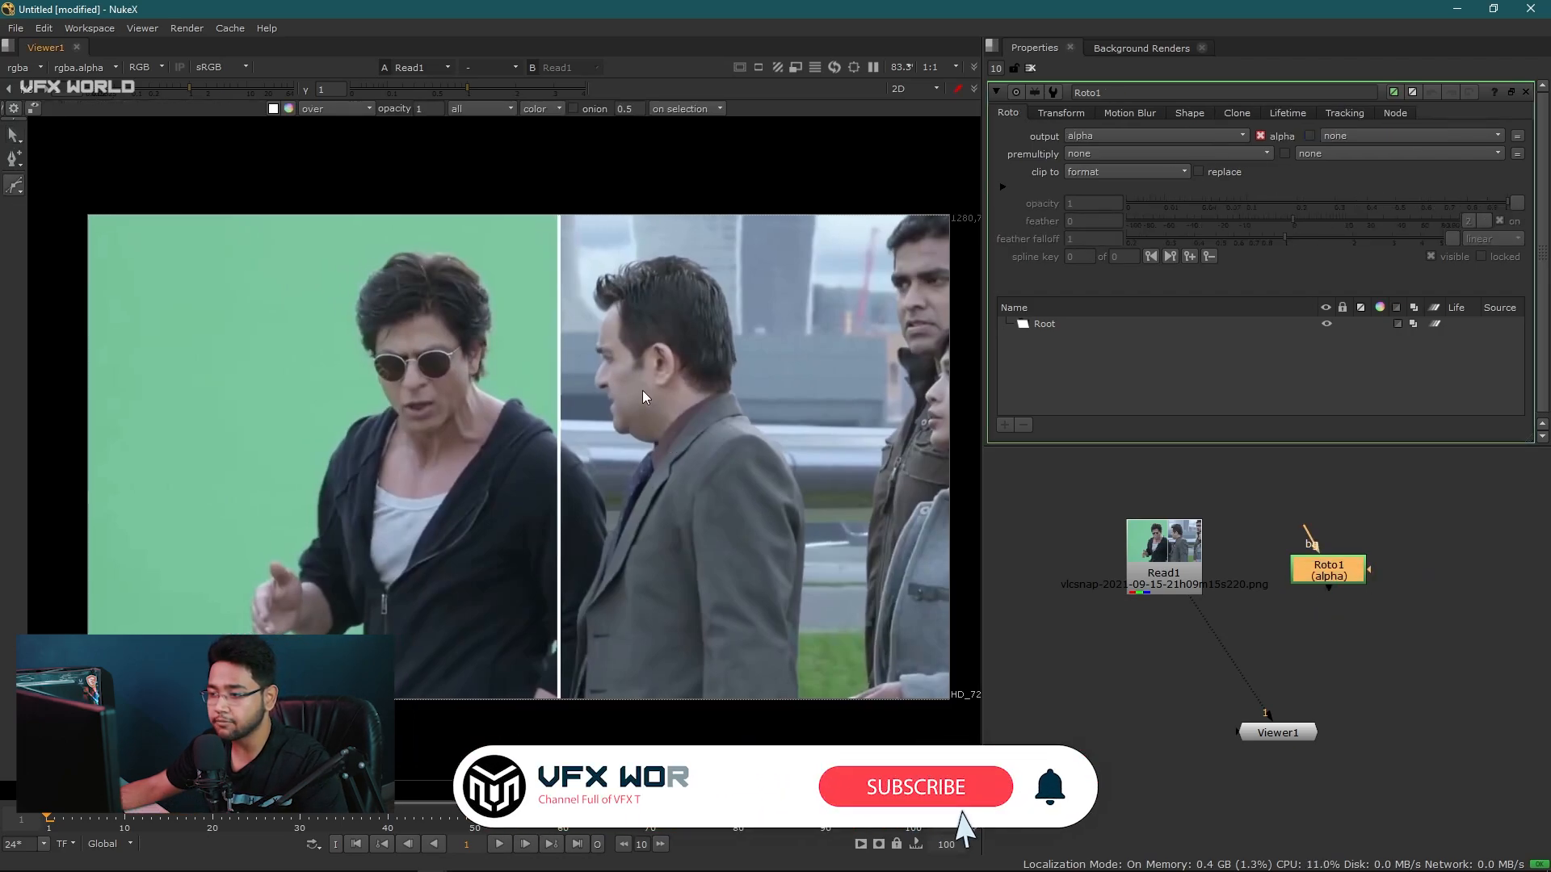
left_click(740, 420)
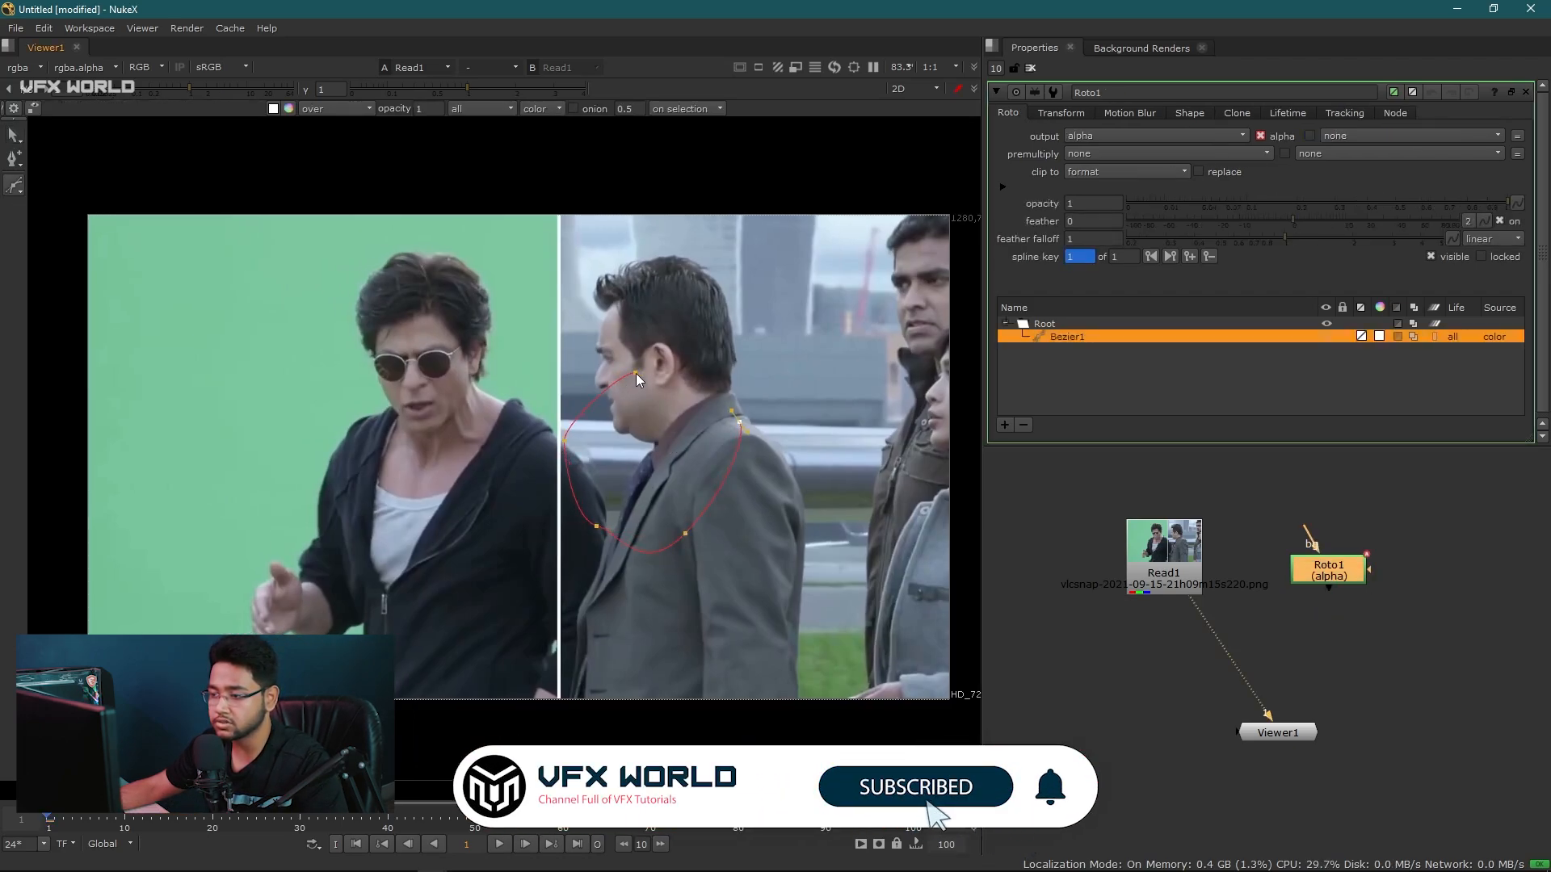
left_click(635, 372)
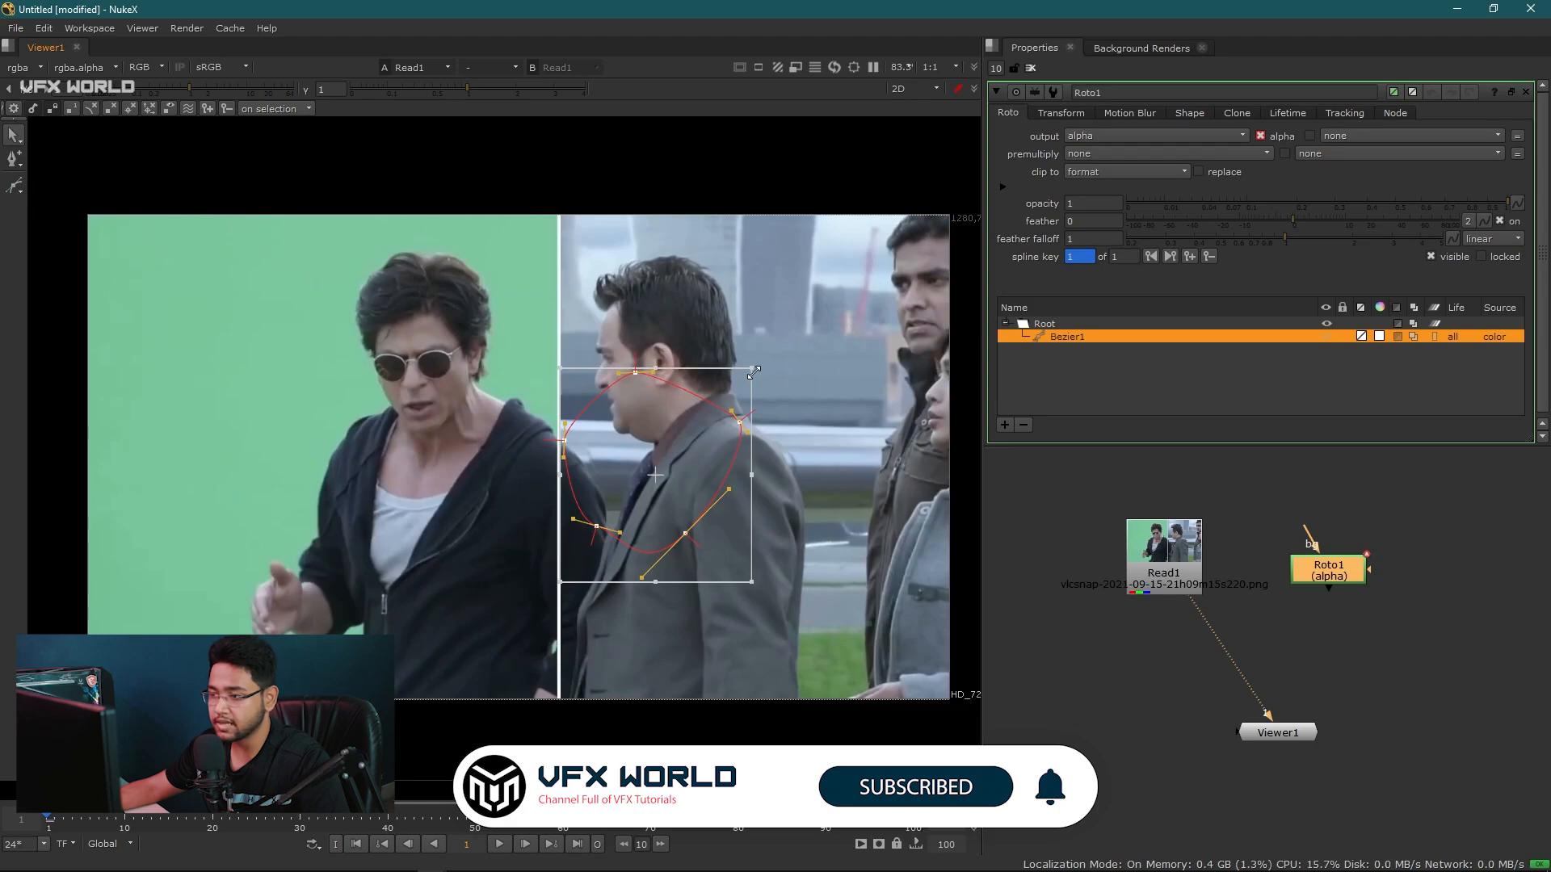
left_click_drag(753, 372, 754, 372)
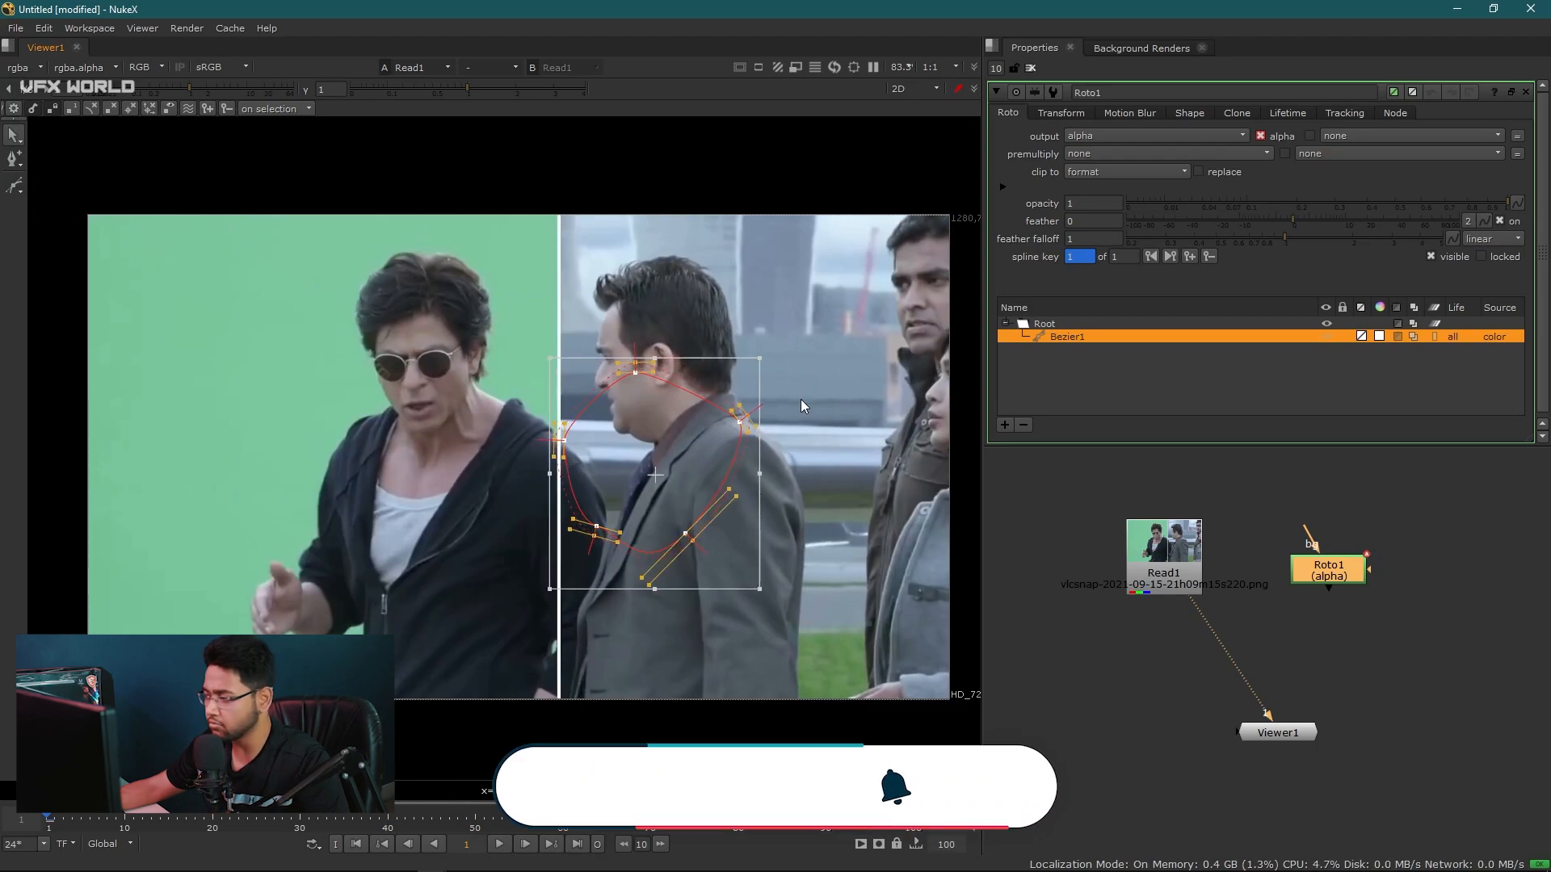
Step: Insert the Roto node between Read1 and the Viewer and add a Premult node below it
left_click_drag(1354, 556, 1163, 635)
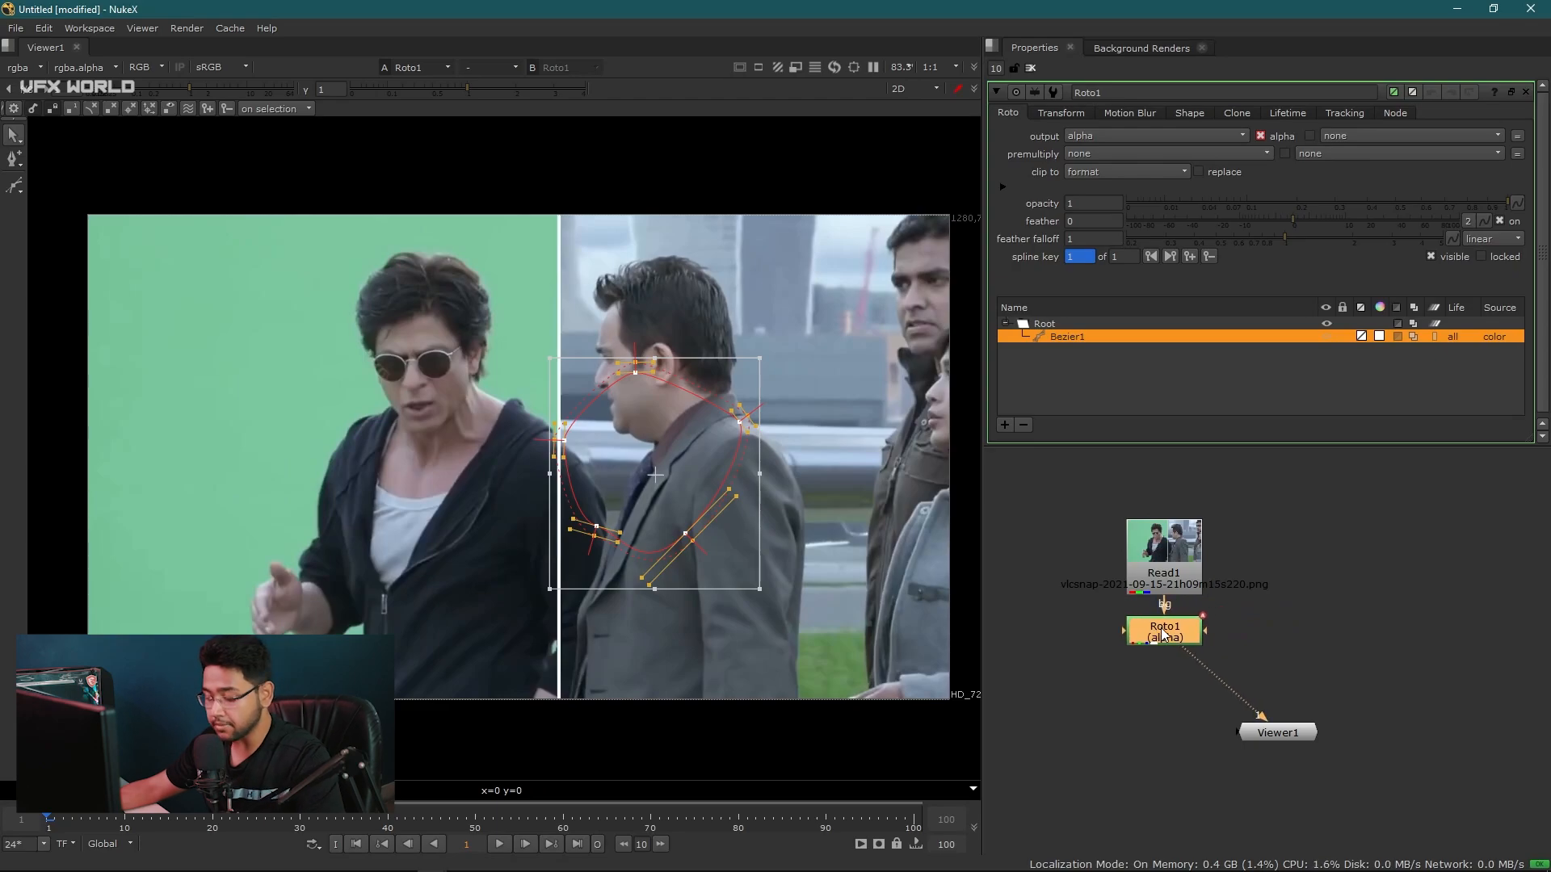
key("Tab")
type("prem")
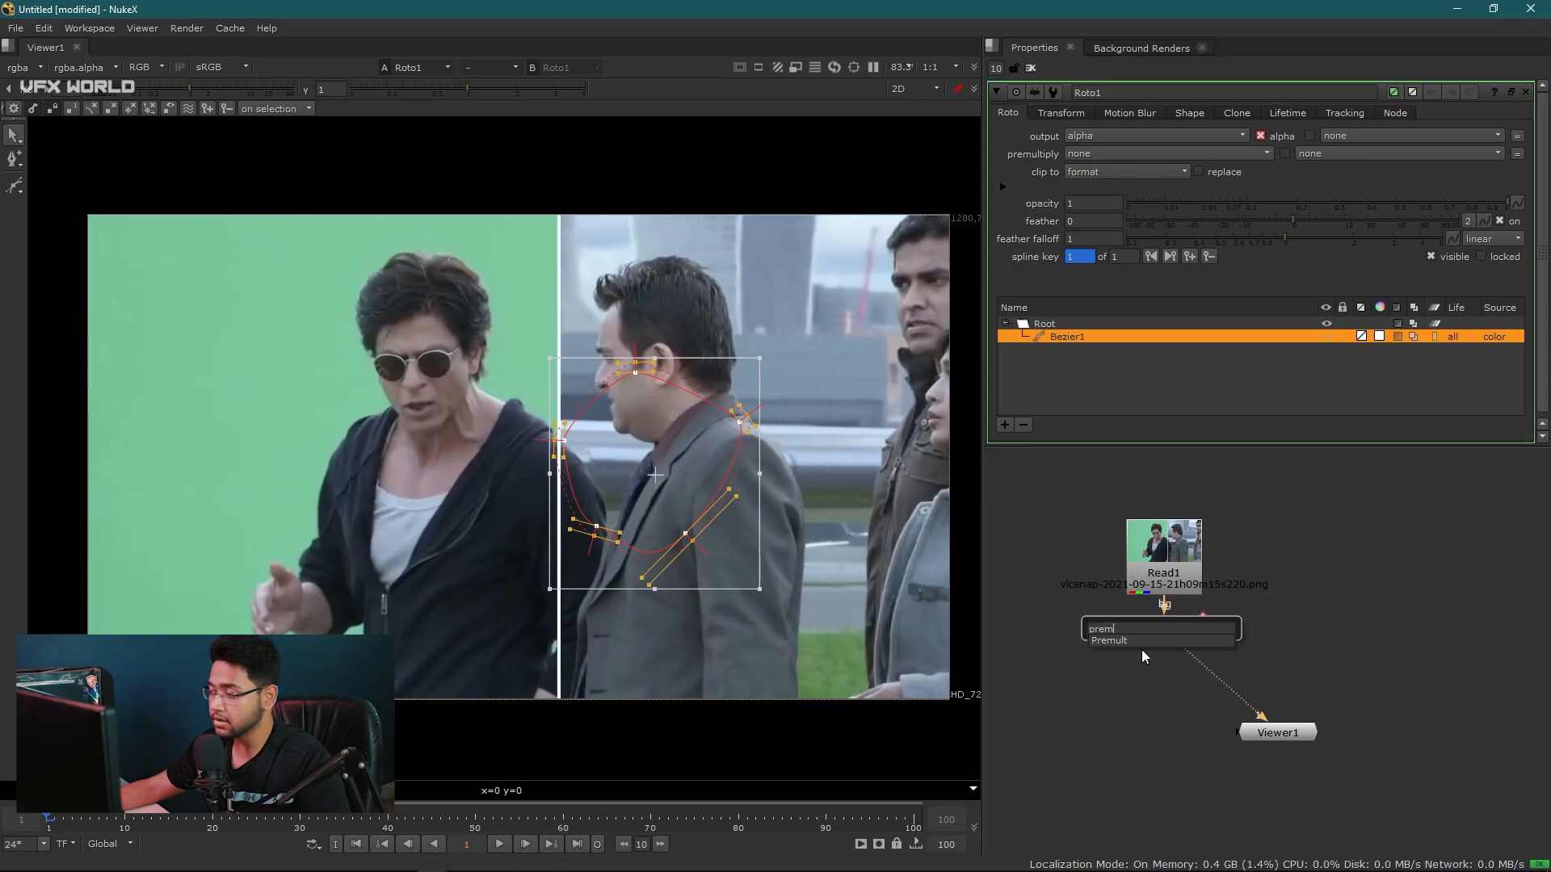
key("Return")
Step: Inspect the feathered roto shape in the alpha channel and return to the colour view
scroll(632, 622, "up", 3)
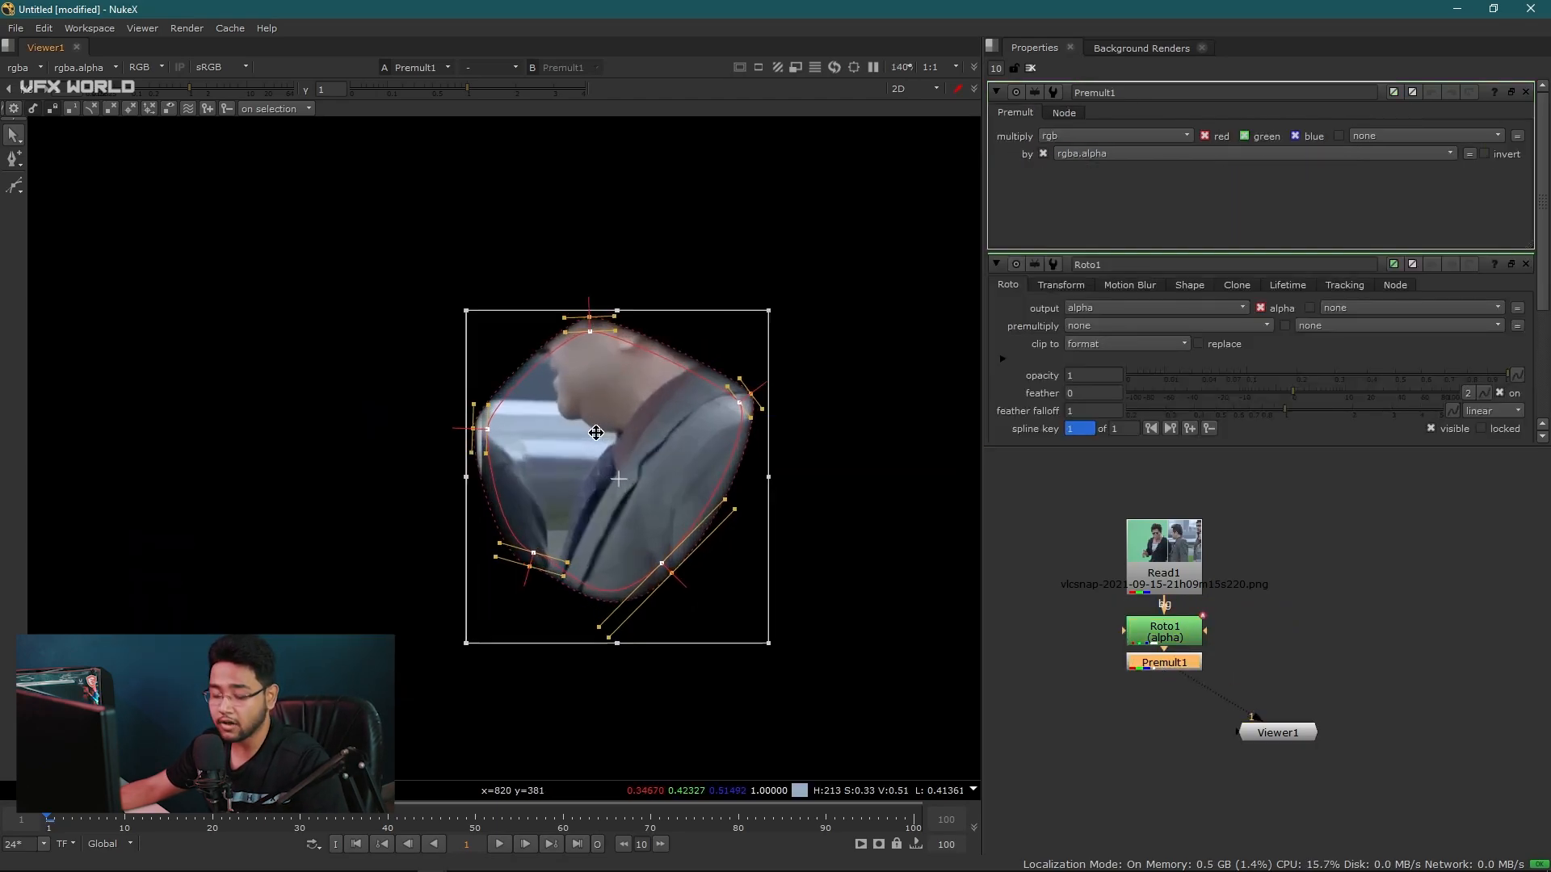
key("a")
key("a")
key("a")
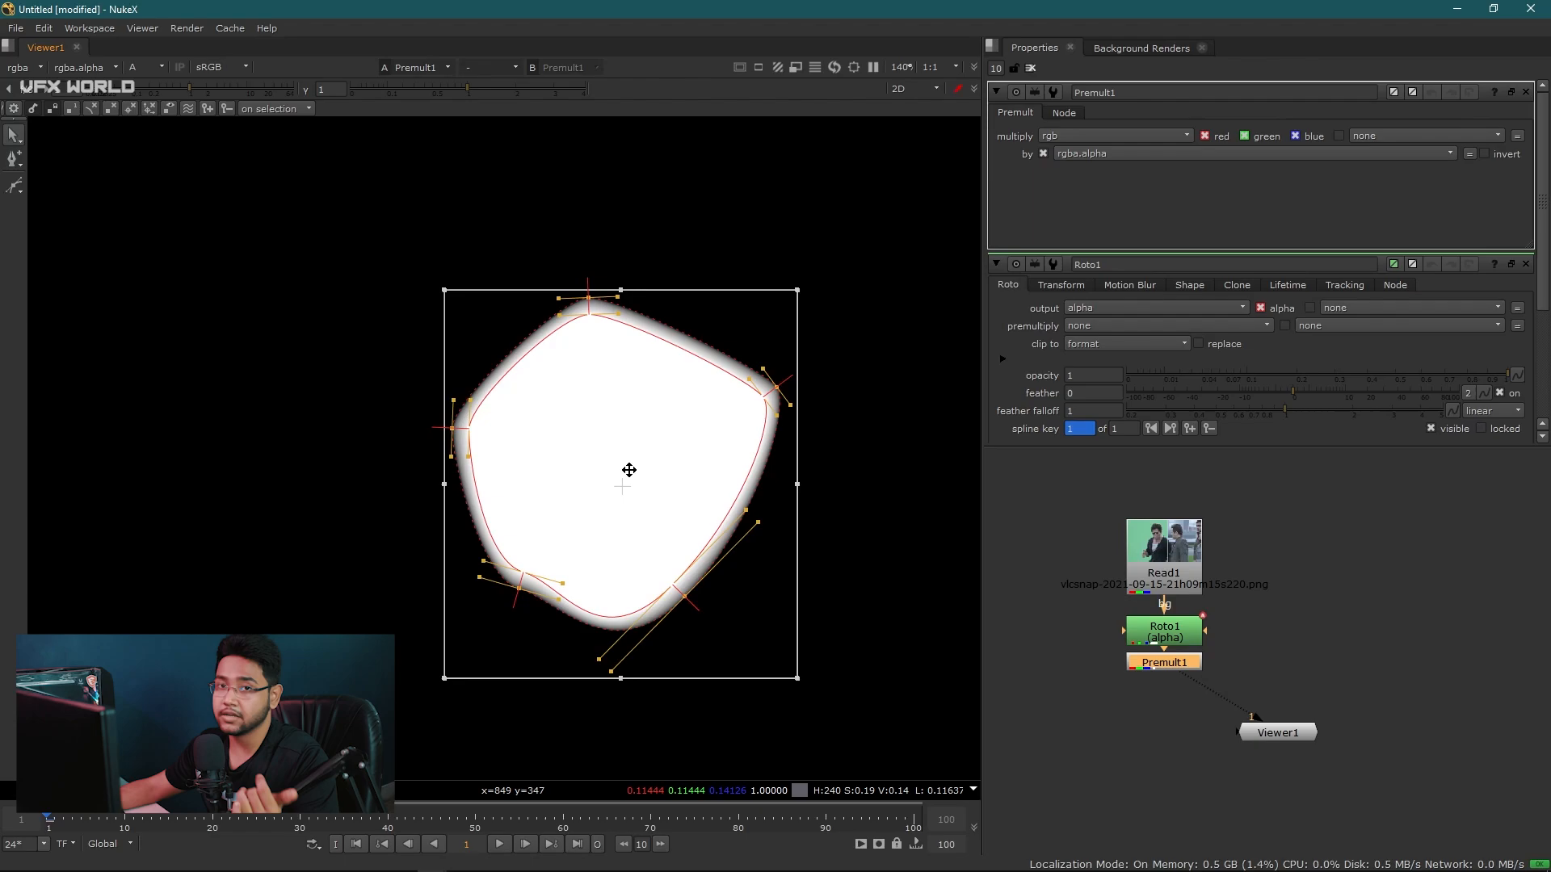
key("a")
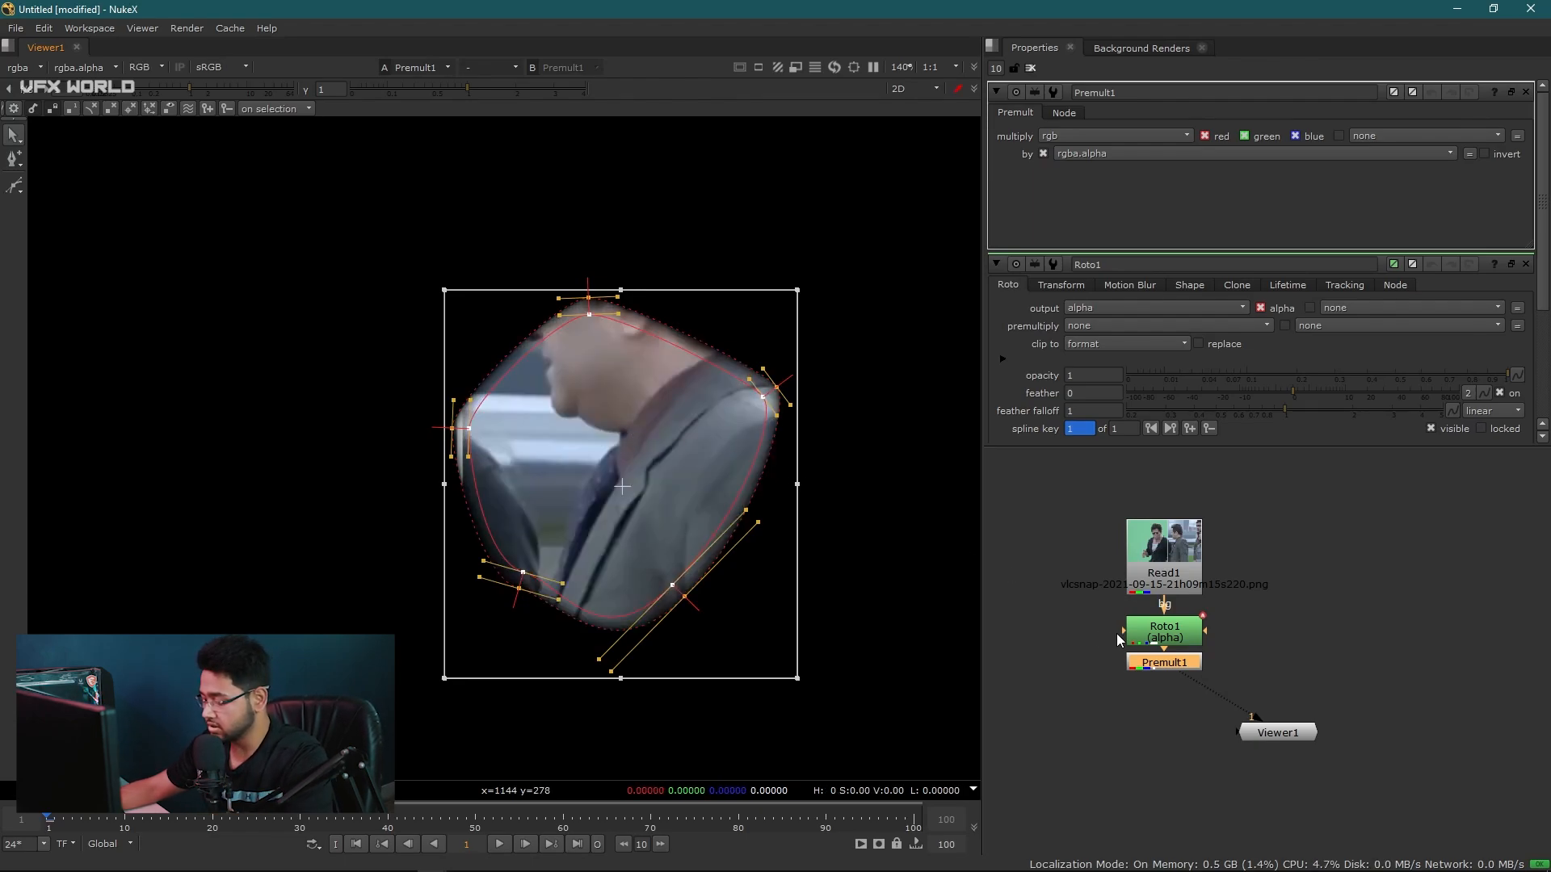
Step: Delete the Roto and Premult nodes from below Read1
left_click(1164, 633)
key("Delete")
key("Delete")
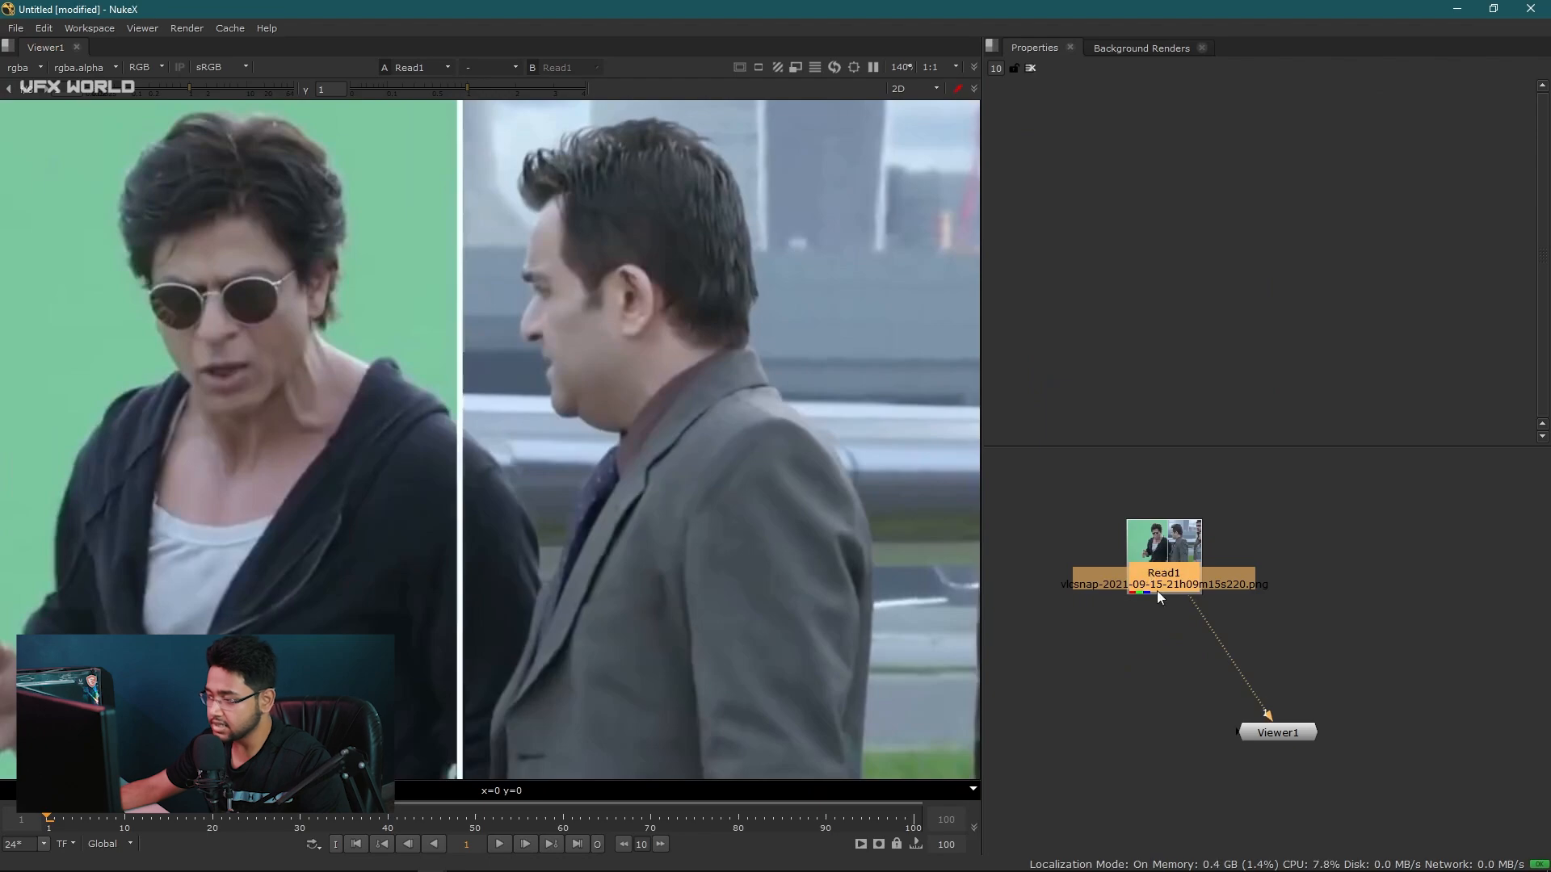
Step: Add a Copy node to Read1 and place it directly below the Read node
left_click(1330, 580)
left_click(1176, 575)
key("Tab")
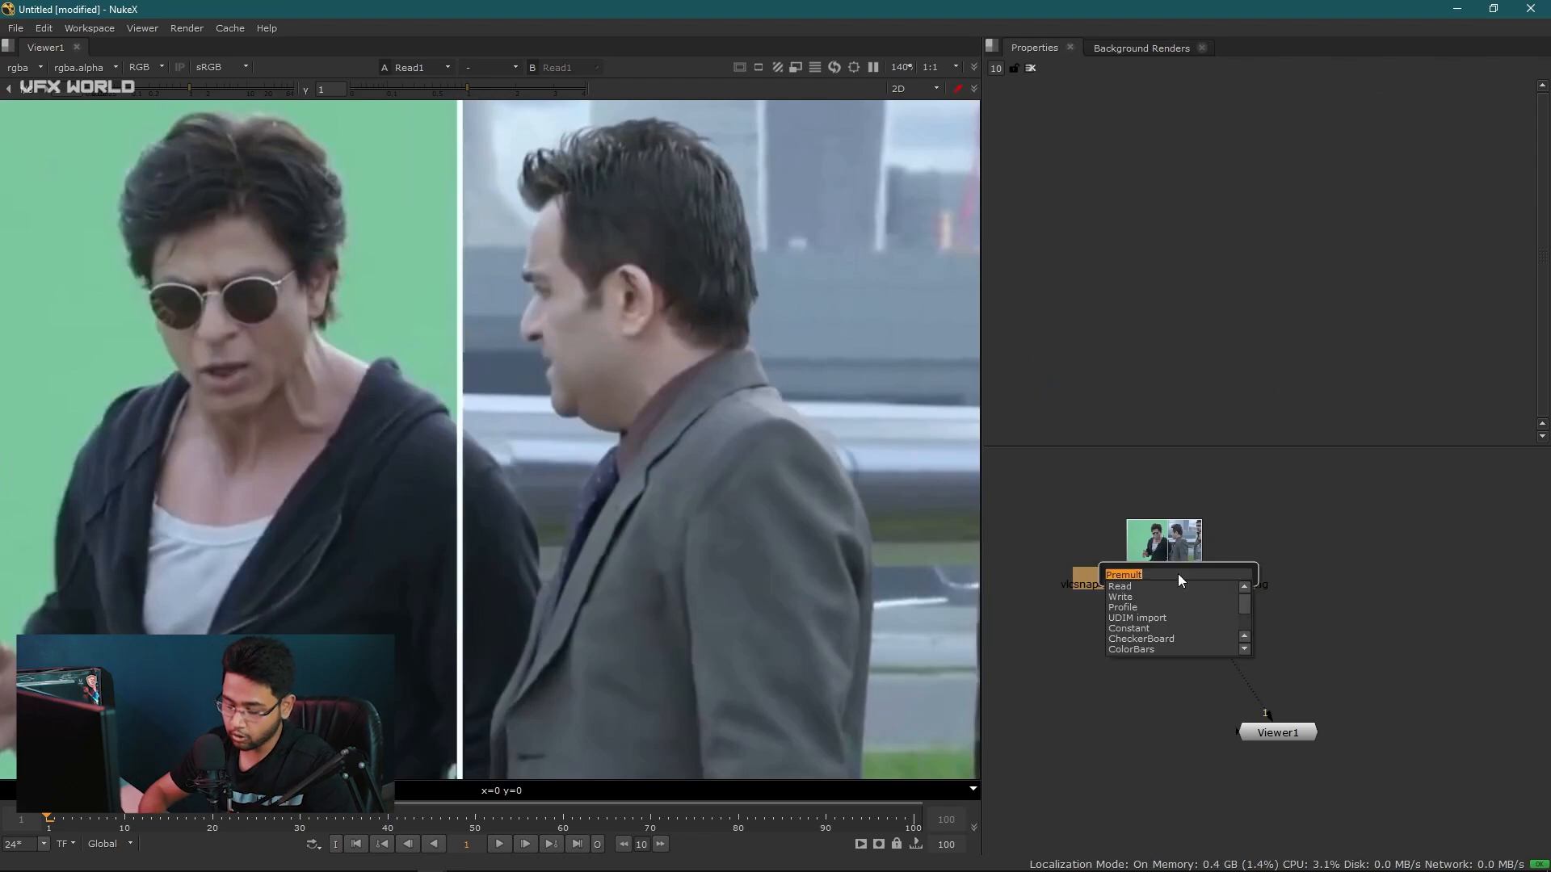
type("copy")
key("Return")
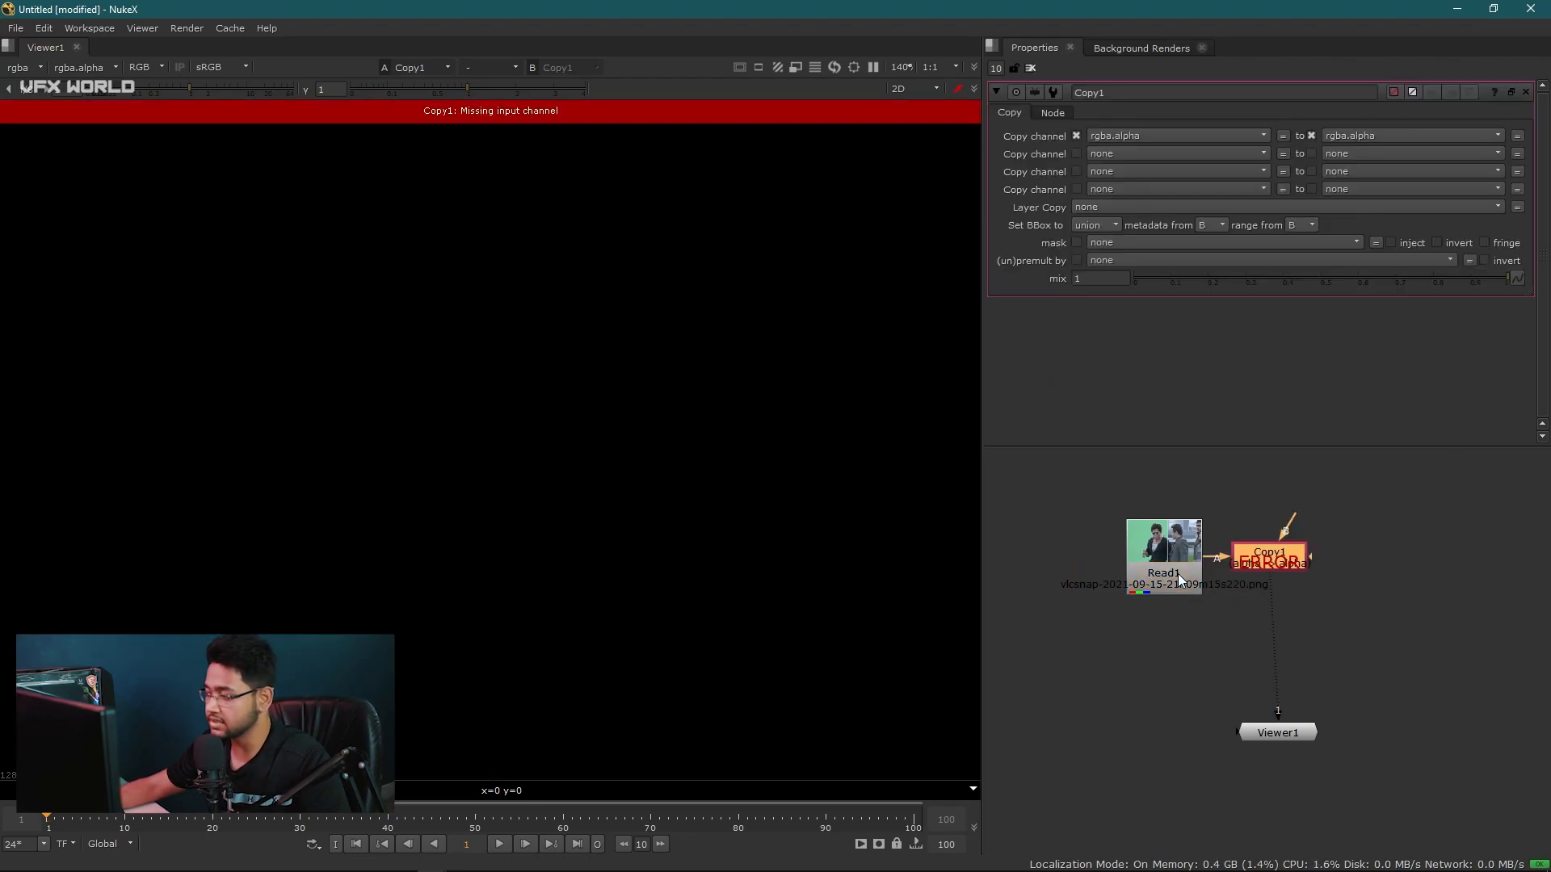
left_click_drag(1268, 556, 1171, 667)
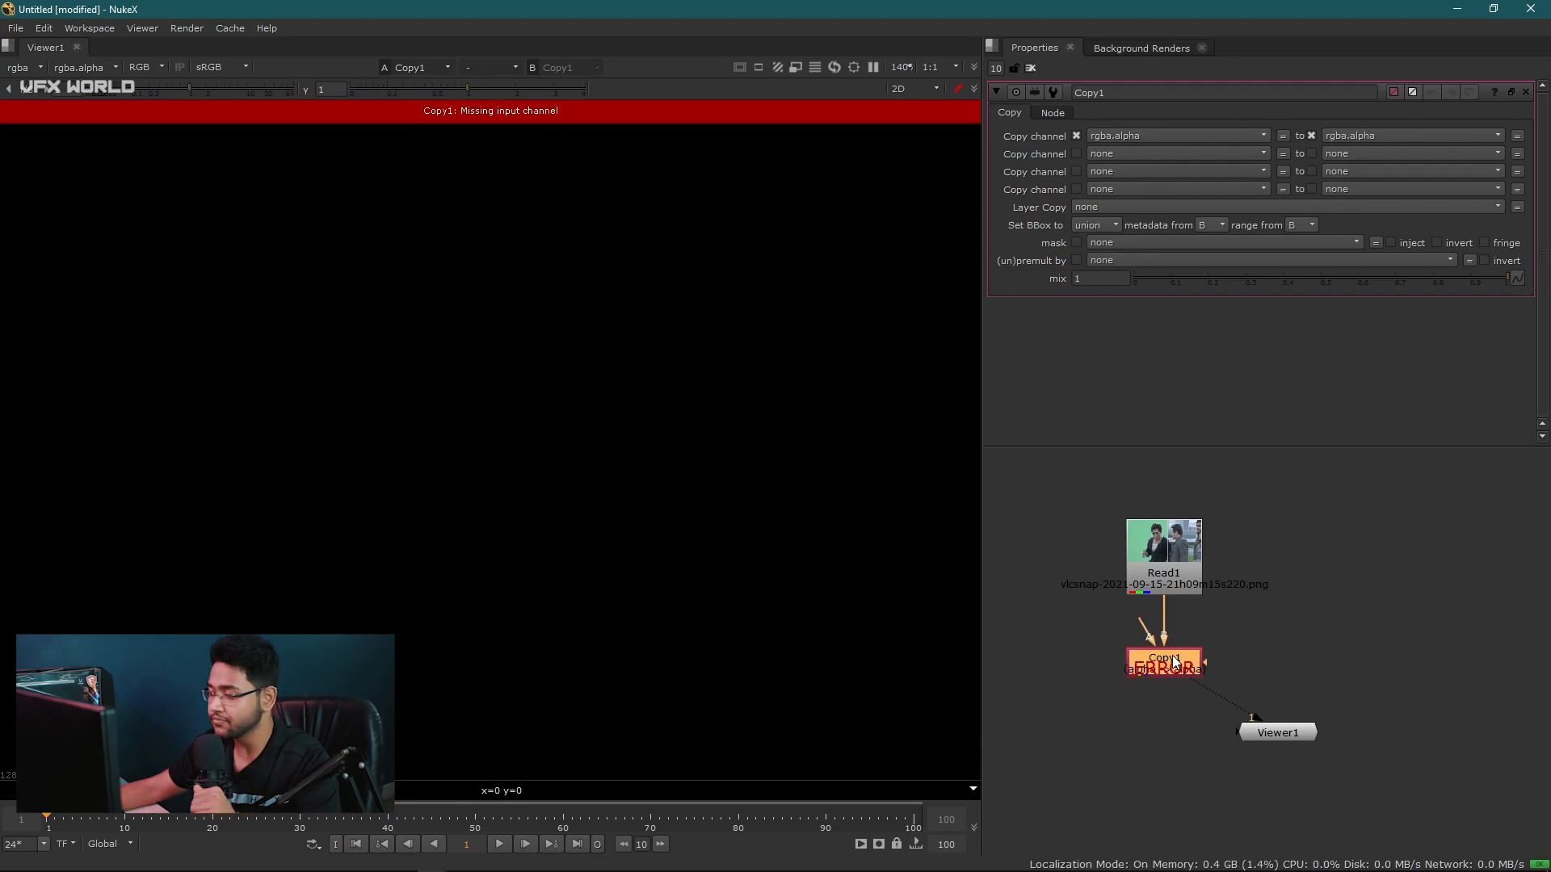
Step: Lower the Viewer node to make room and add an unconnected Roto node beside Read1
left_click(1296, 622)
middle_click_drag(1296, 647, 1278, 650)
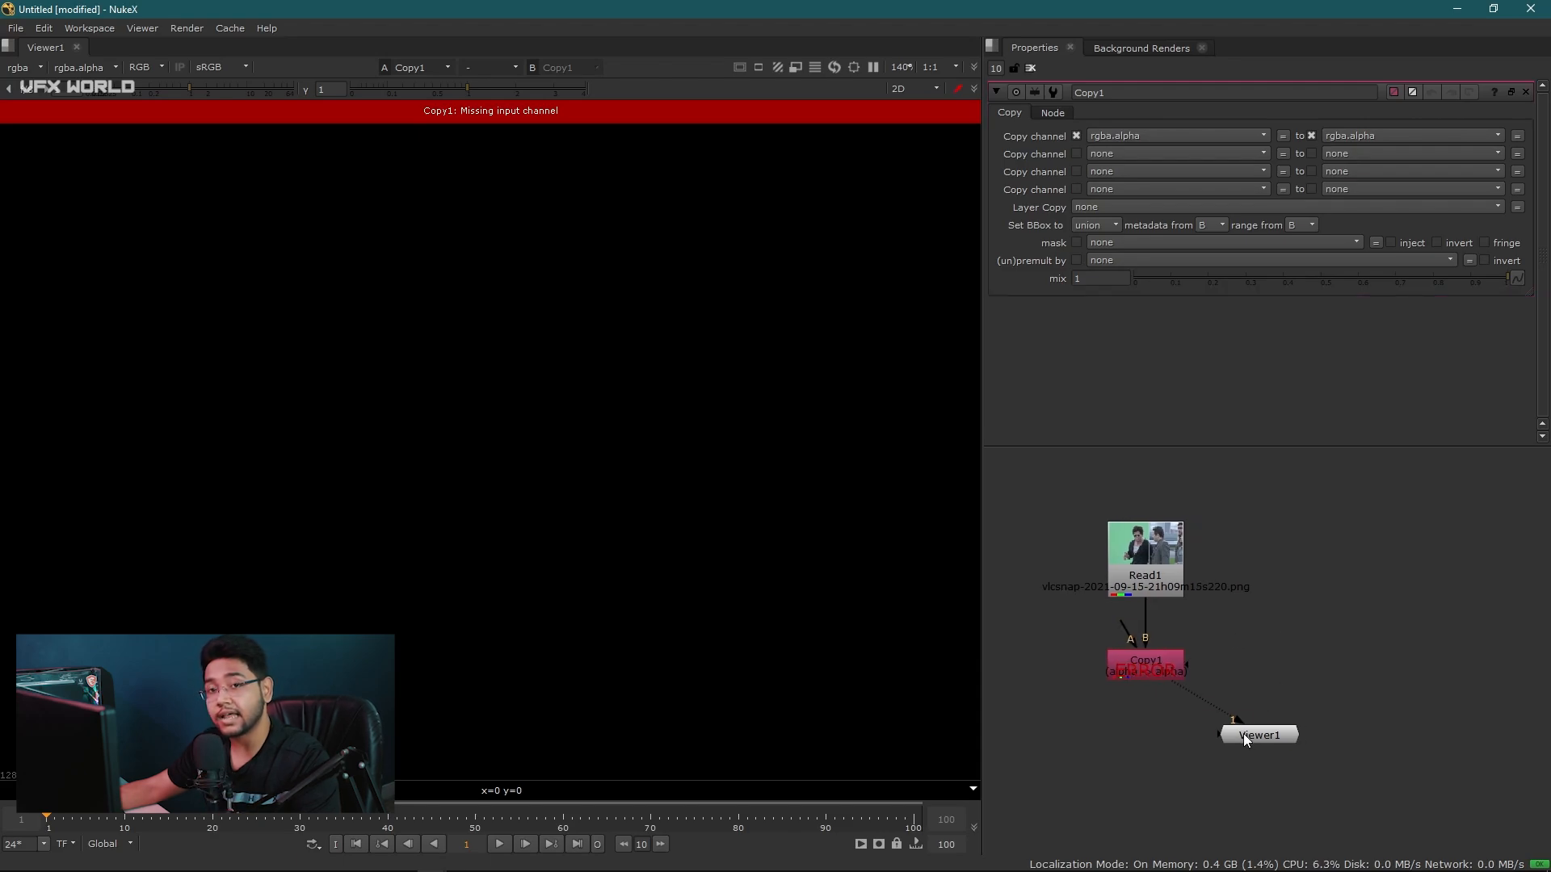
left_click_drag(1244, 733, 1245, 760)
left_click(1279, 572)
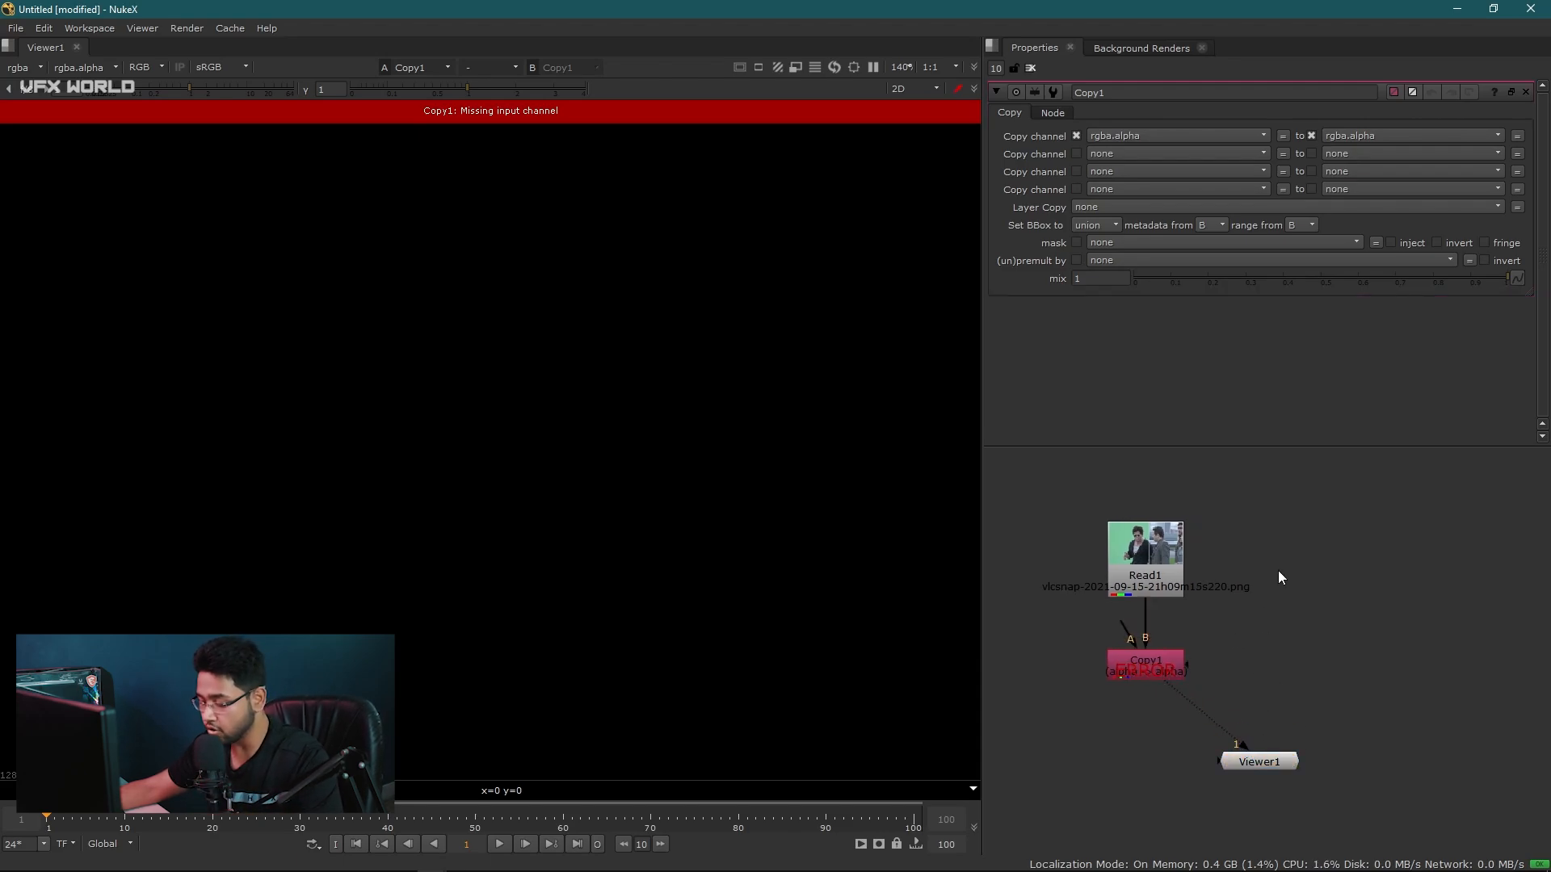
key("o")
left_click_drag(1278, 570, 1331, 570)
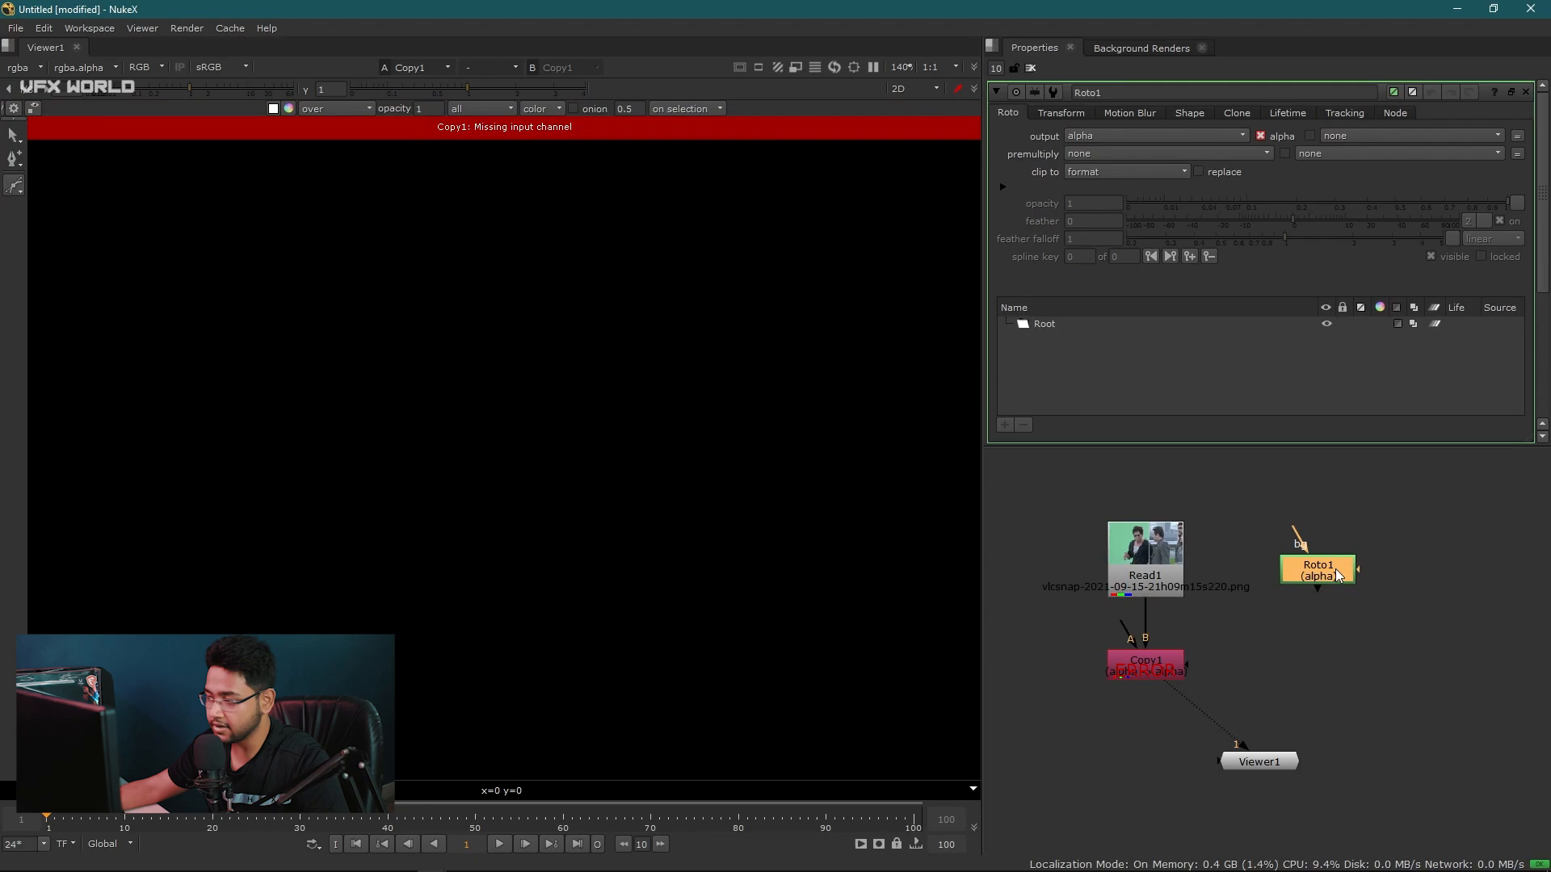
Step: Show Read1 in the viewer and draw a closed Bezier roto shape around the face of the man in sunglasses
double_click(1151, 573)
key("1")
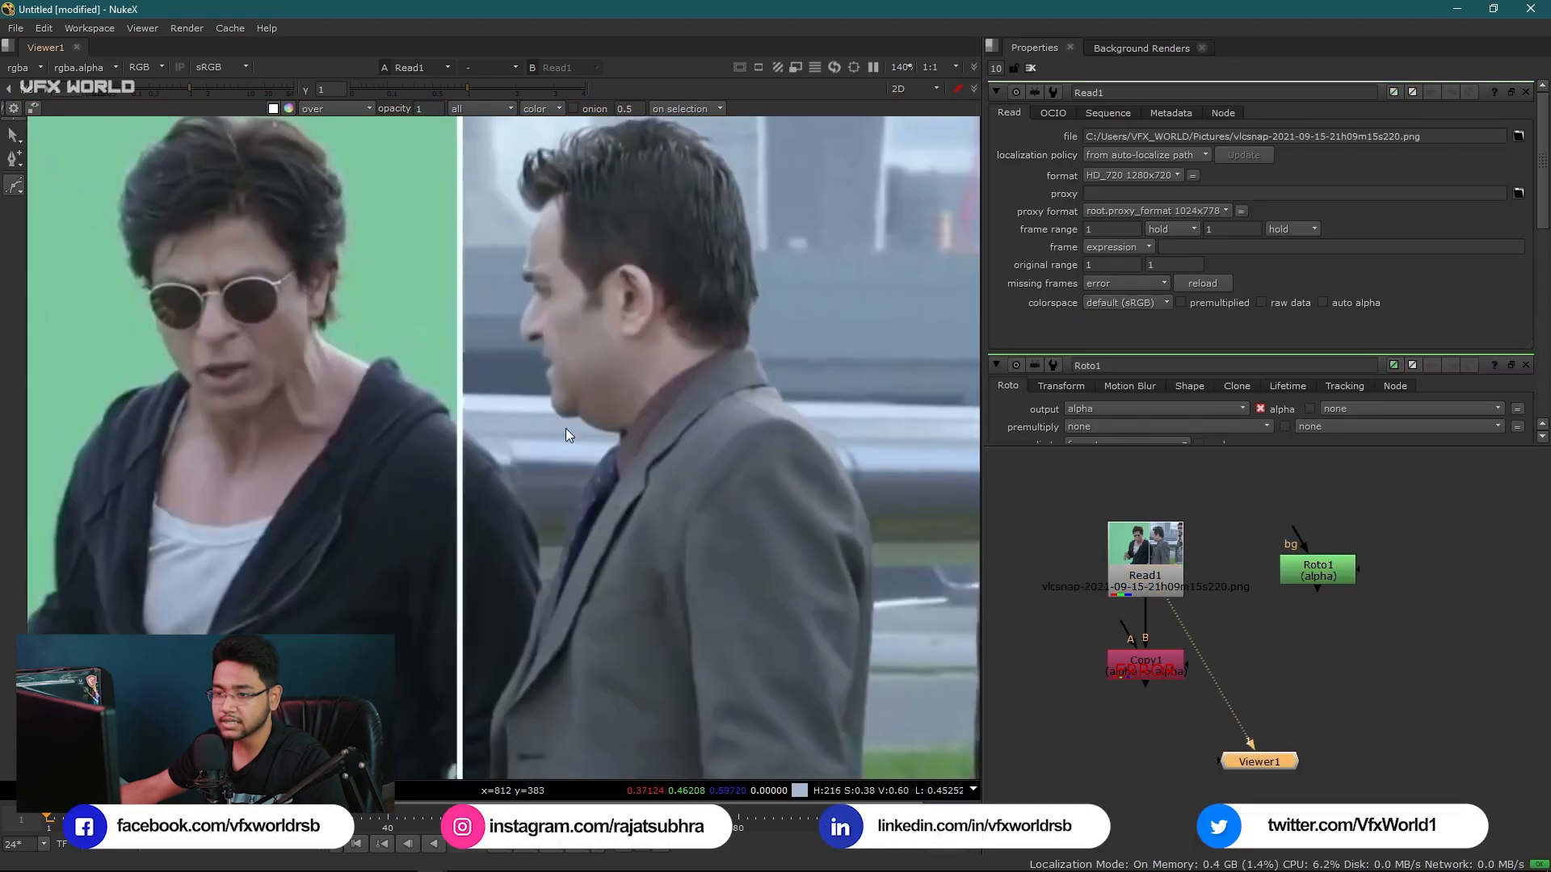
middle_click_drag(585, 477, 633, 480)
left_click(300, 272)
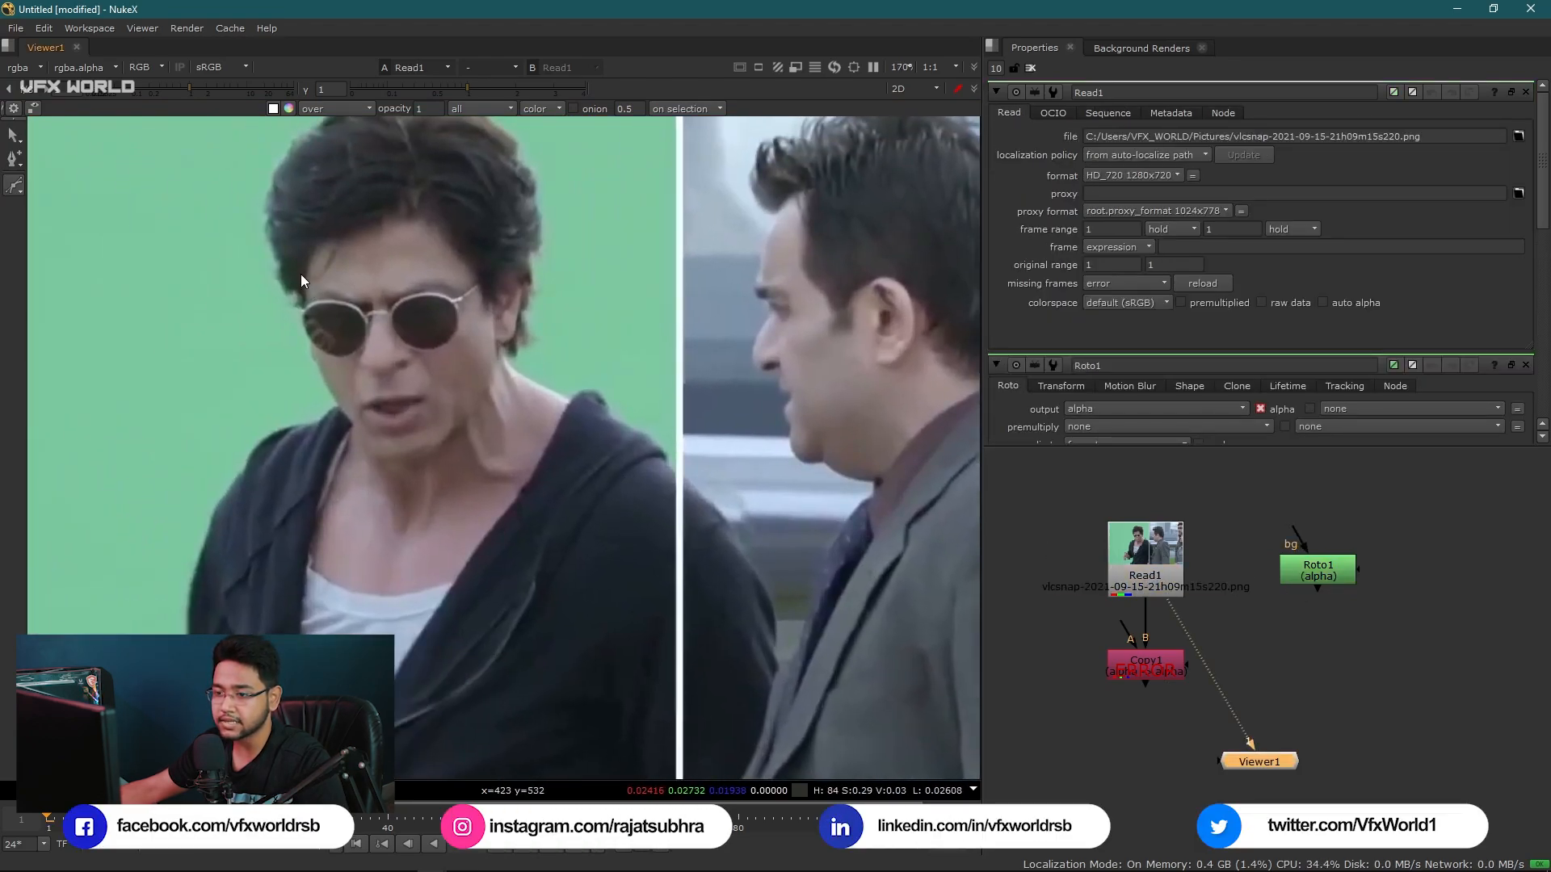
left_click(337, 394)
left_click(364, 443)
left_click(430, 455)
left_click(468, 409)
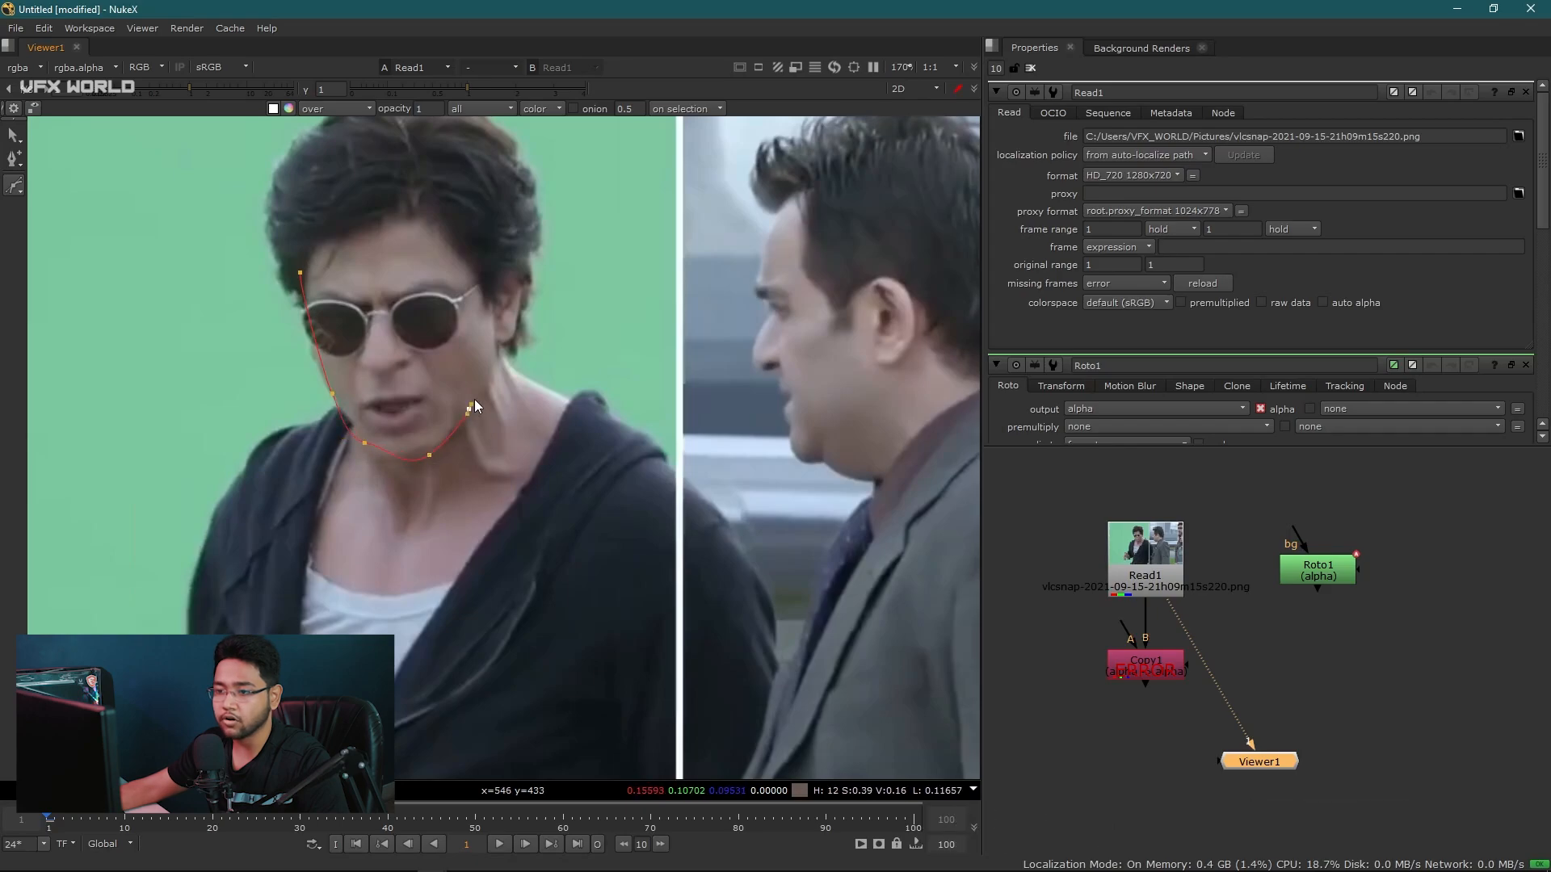
left_click(500, 325)
left_click(462, 245)
left_click(370, 234)
left_click(321, 245)
left_click(300, 272)
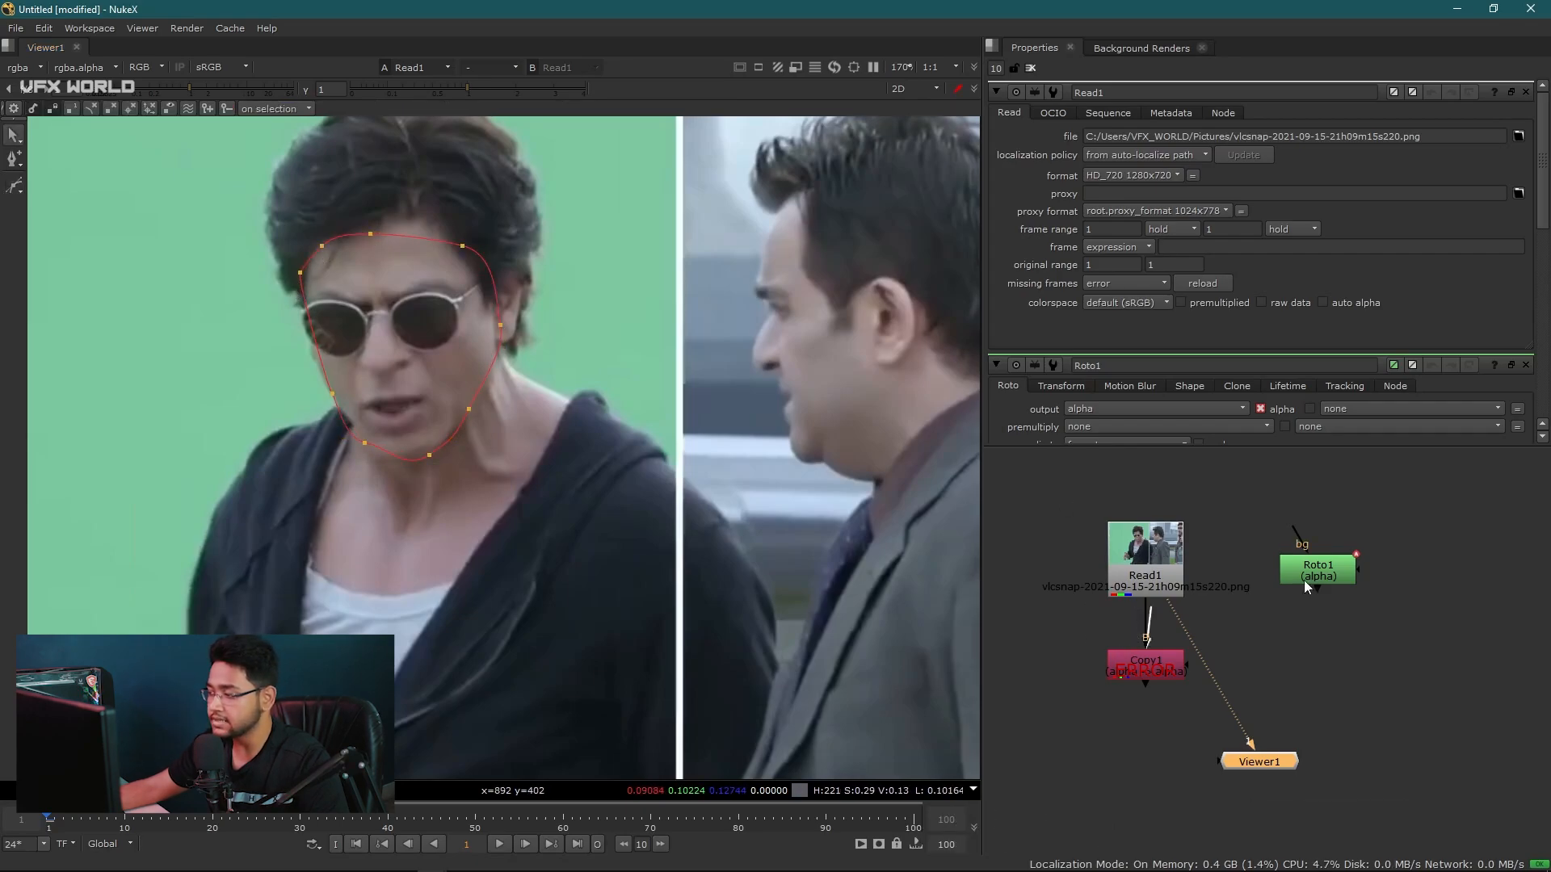
Step: Connect the Roto node to the Copy node's A input and show the Copy node in the viewer
left_click_drag(1307, 588, 1361, 589)
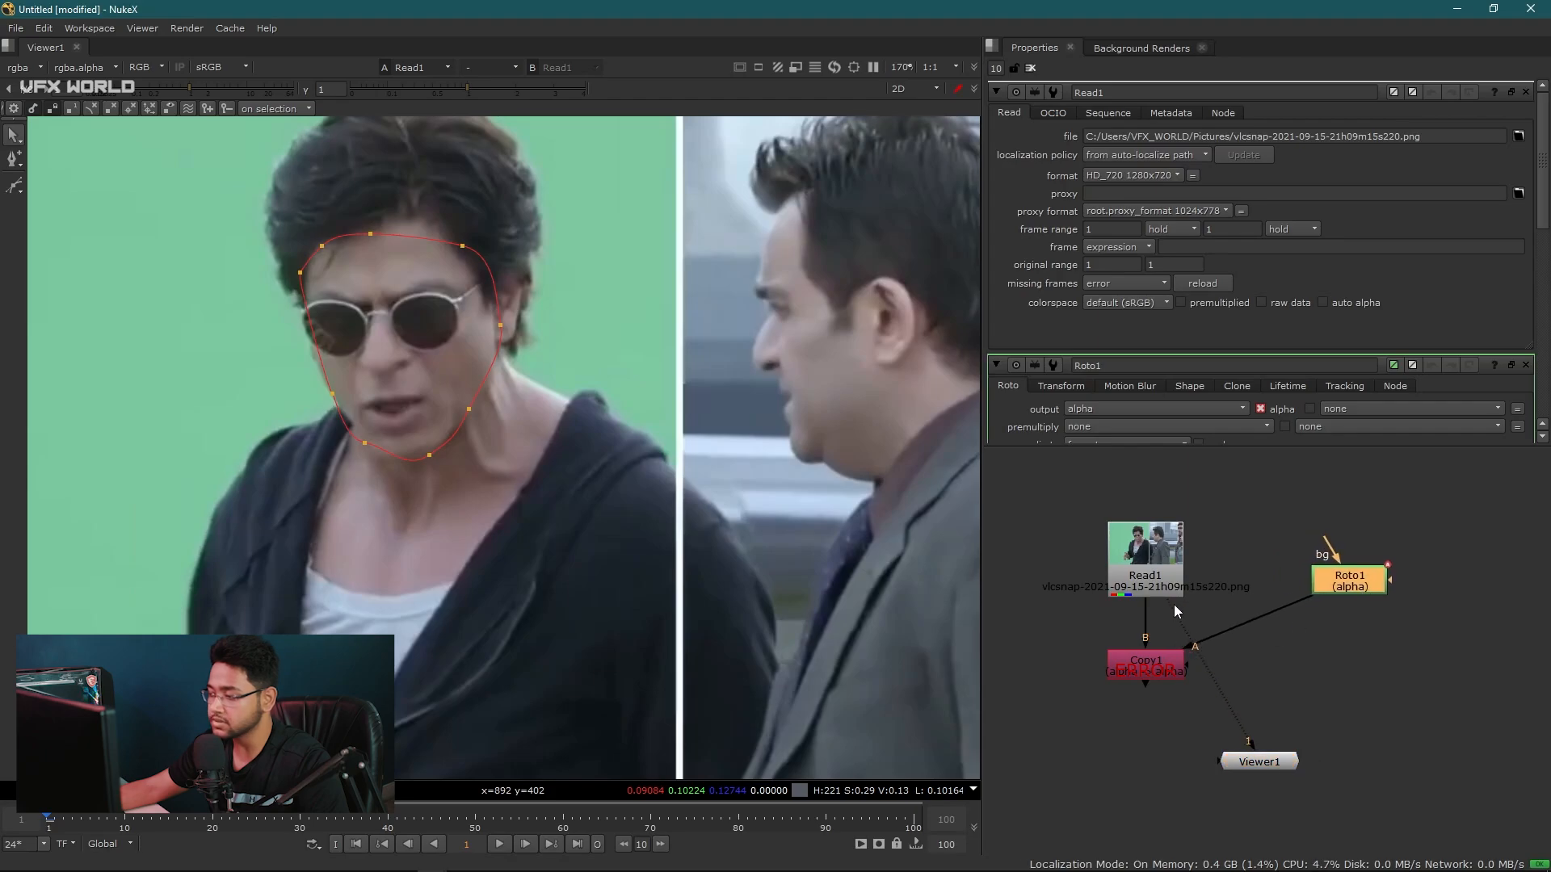
double_click(1160, 675)
key("1")
Step: Examine the Copy node's alpha channel across the whole frame, then return to the colour view
scroll(758, 441, "down", 2)
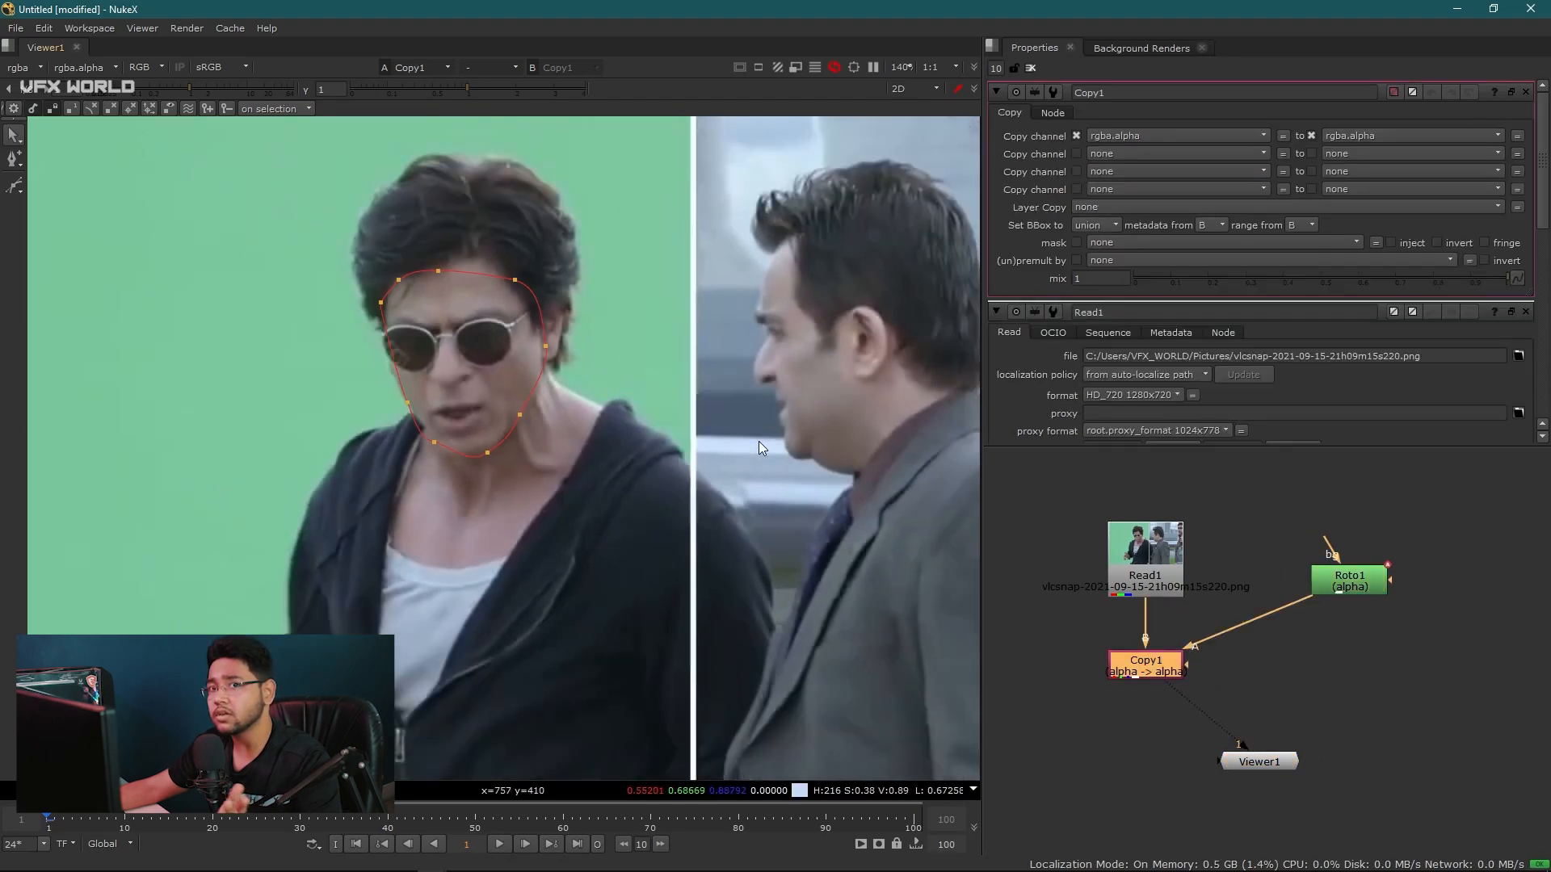
scroll(705, 413, "down", 2)
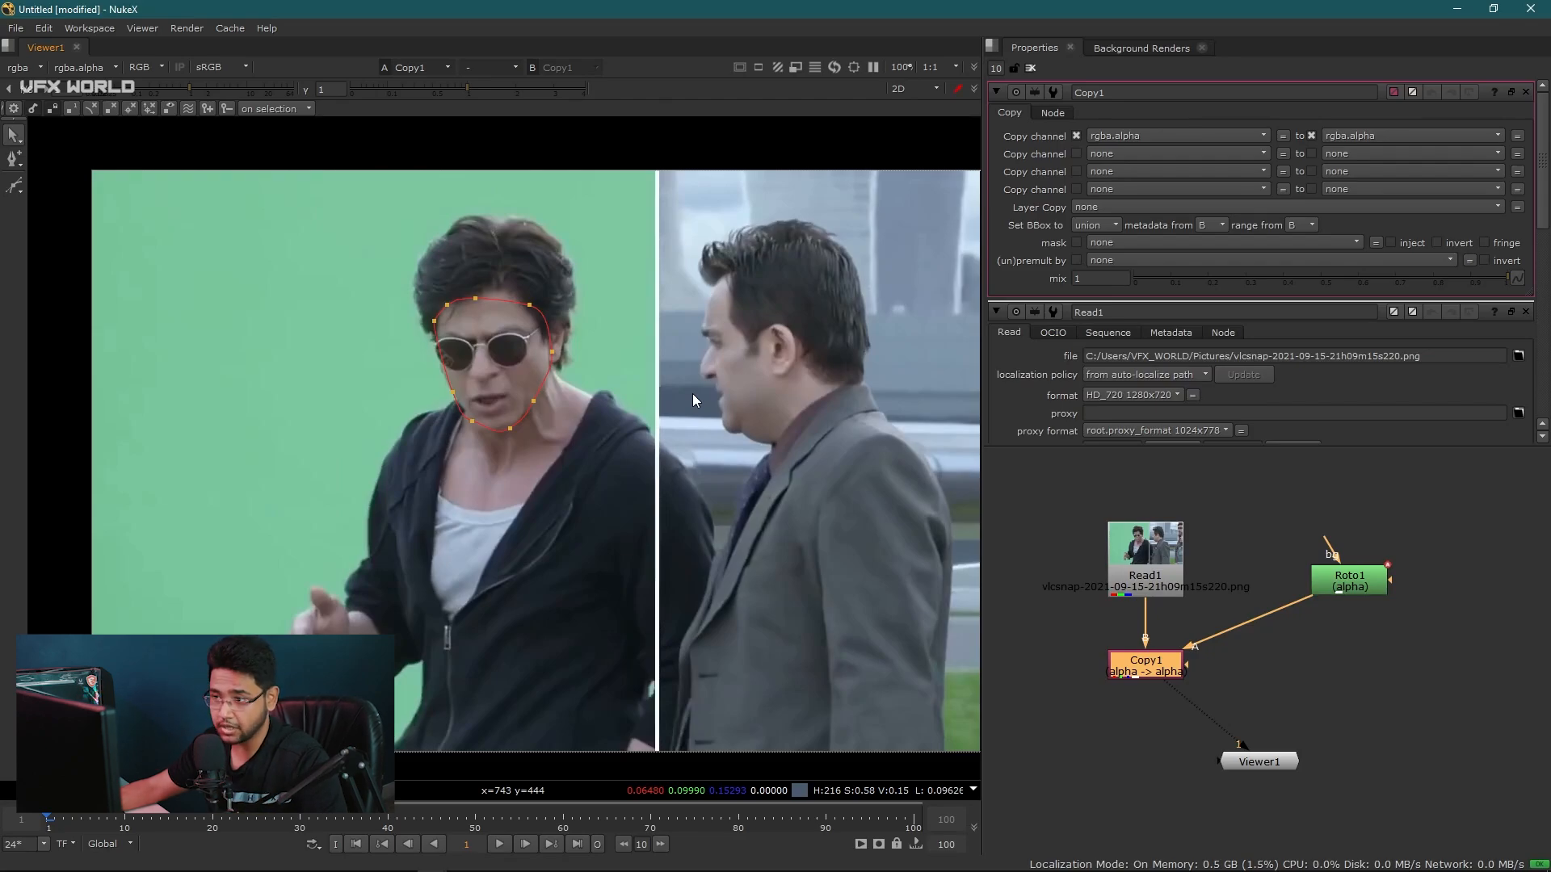
key("a")
key("a")
key("a")
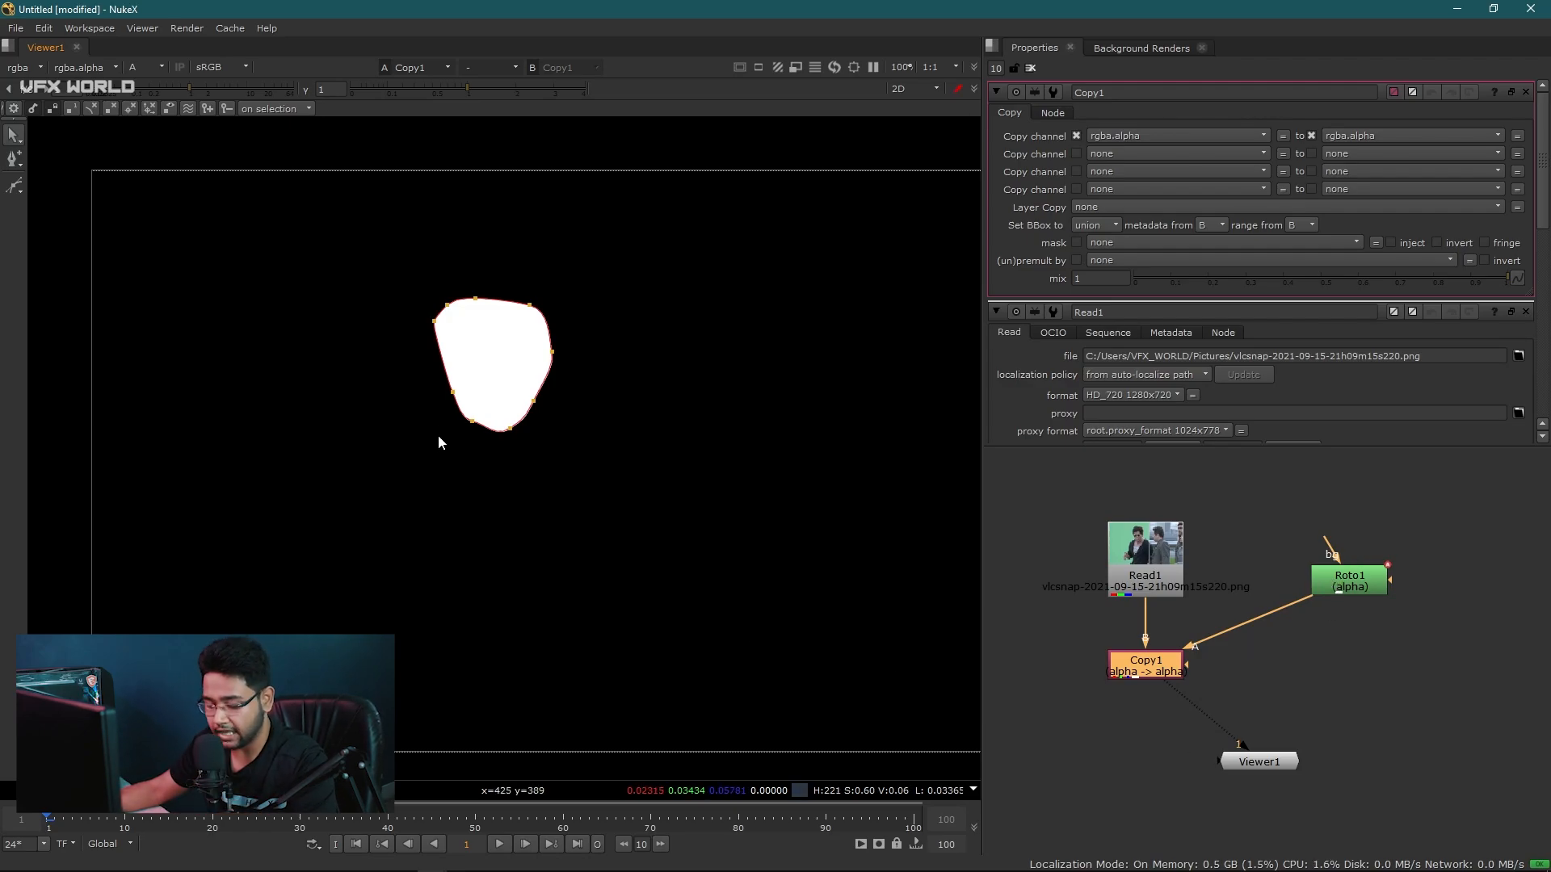
key("a")
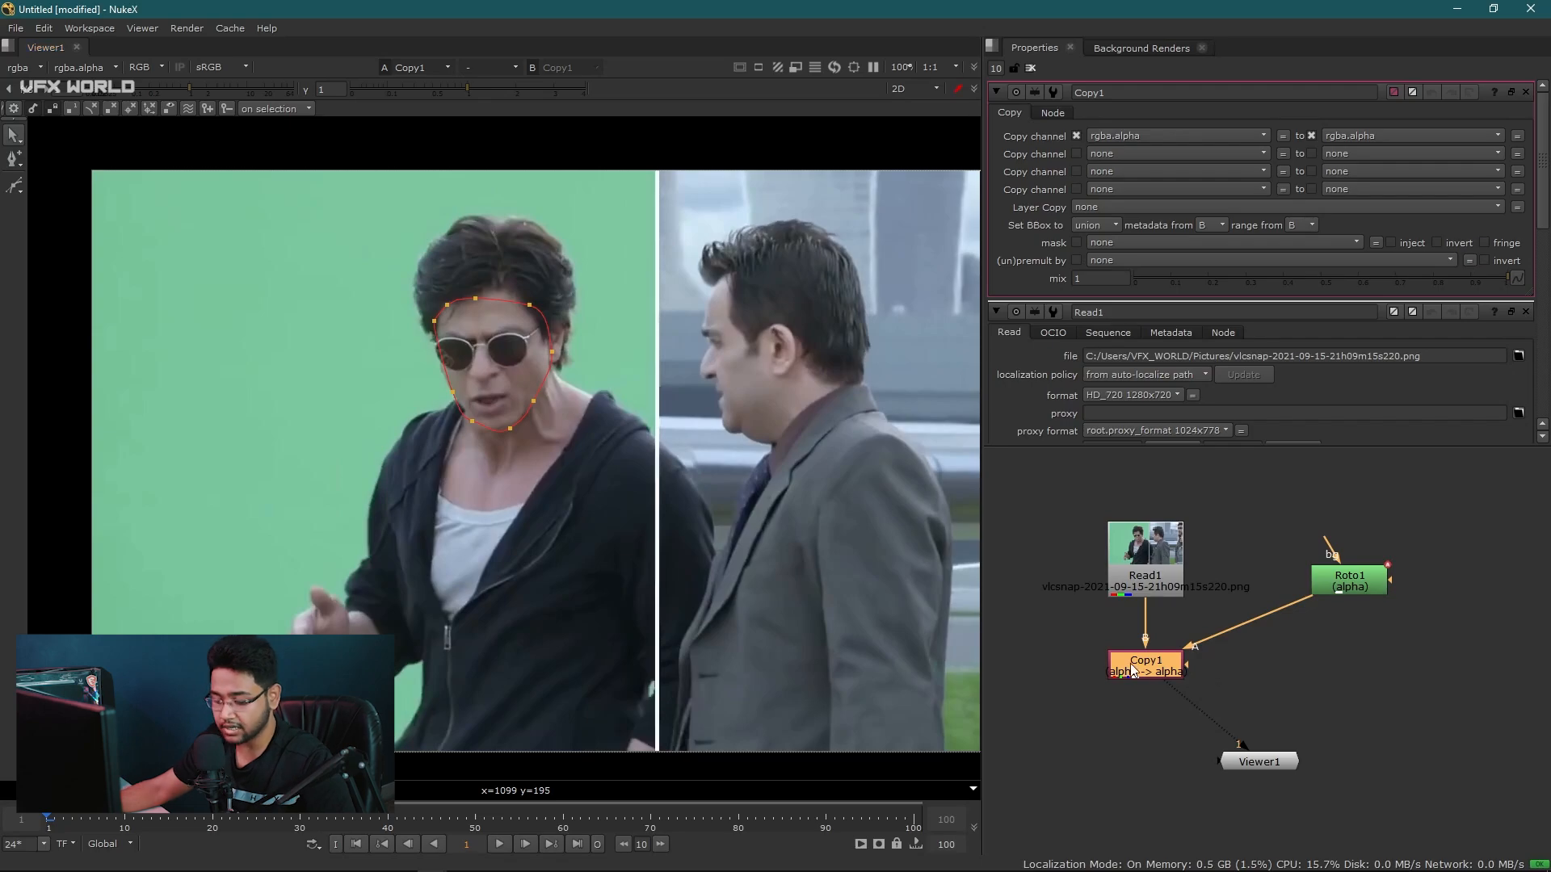
Step: Add a Premult node after Copy1, using rgba.alpha, and view the cut-out face up close
key("Tab")
type("prem")
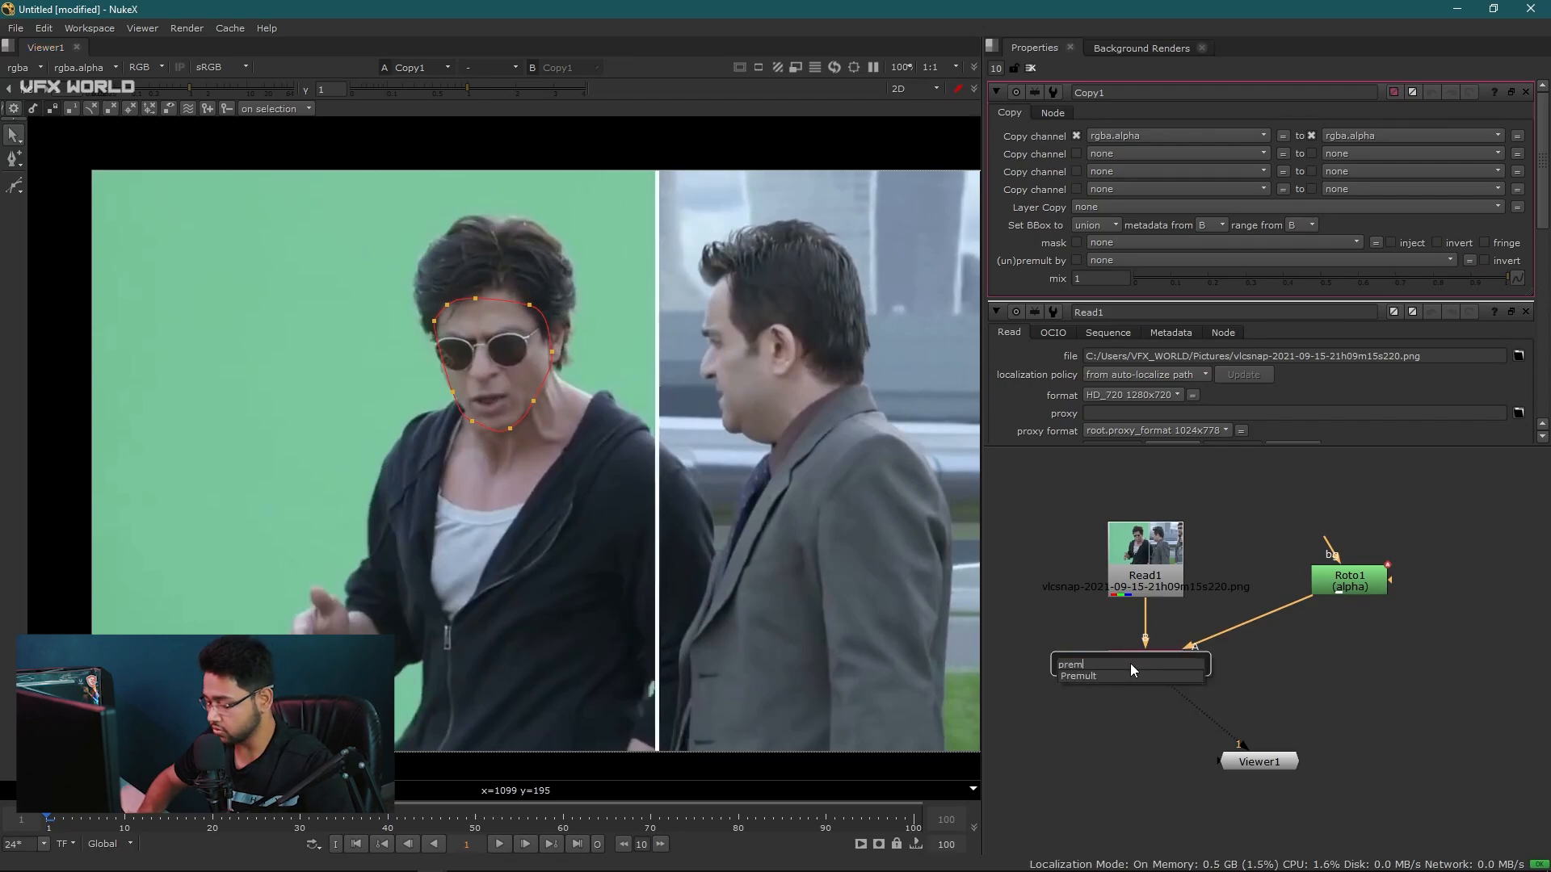
key("Return")
scroll(476, 339, "up", 3)
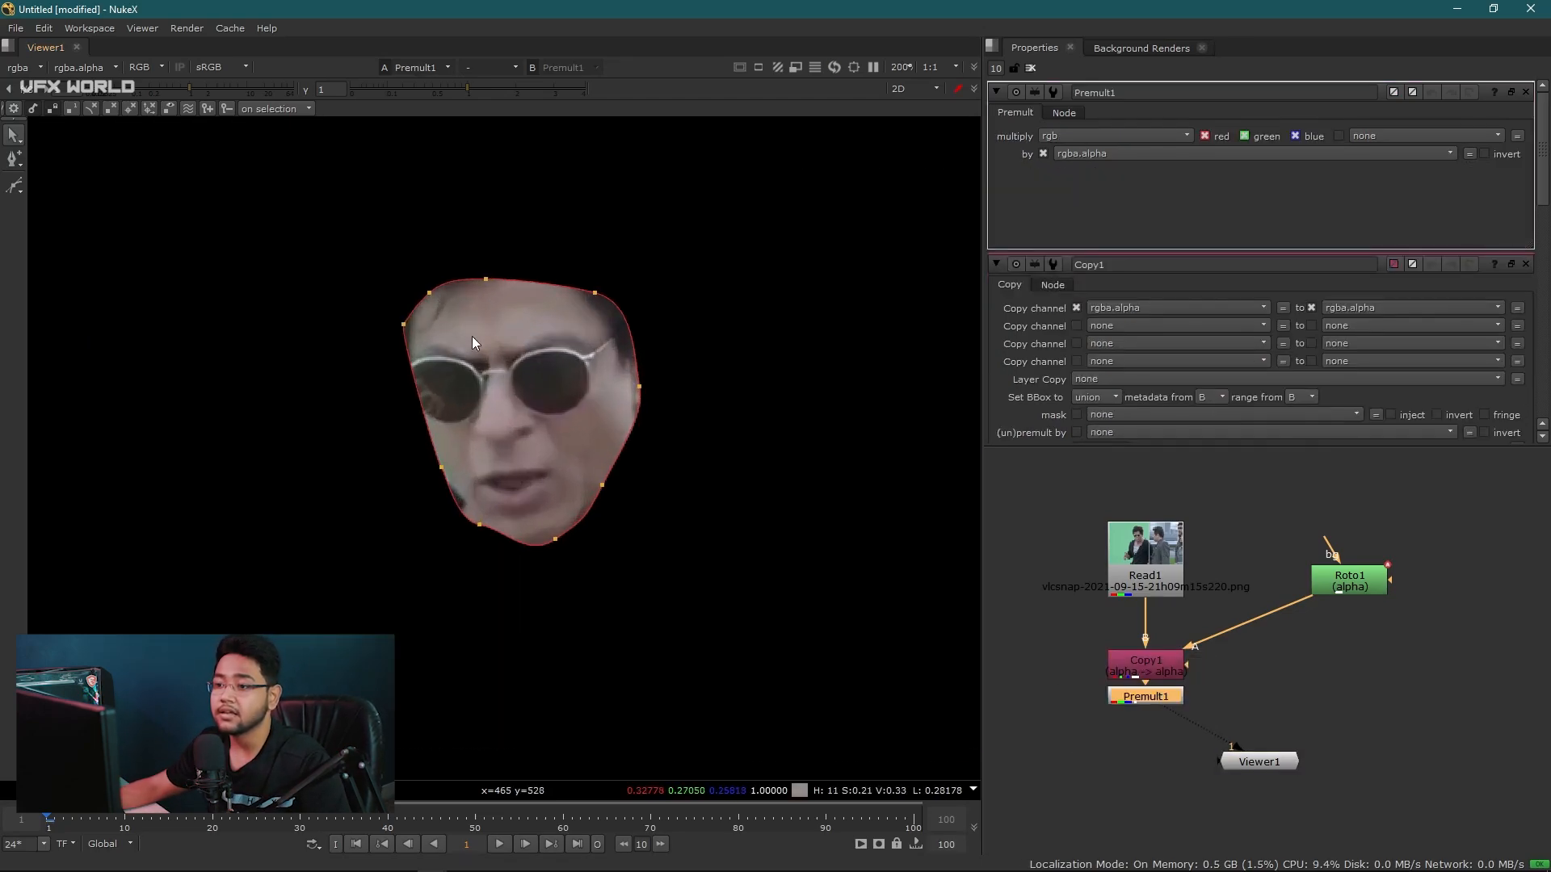
Step: Deselect the roto points and limit the Properties bin to 1 open node panel
left_click(644, 397)
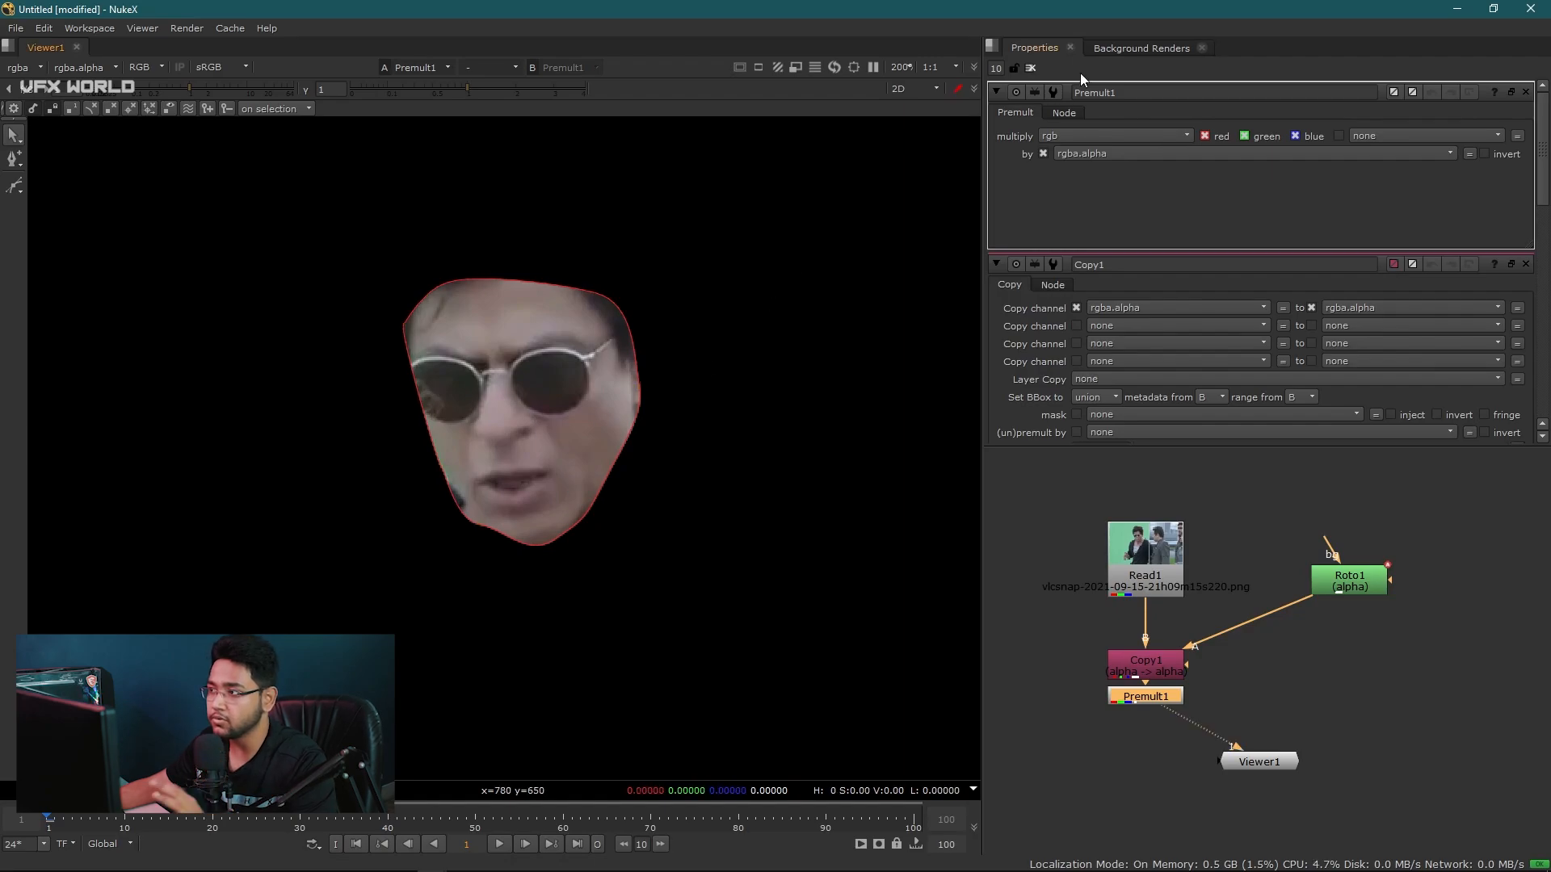
left_click(996, 68)
type("1")
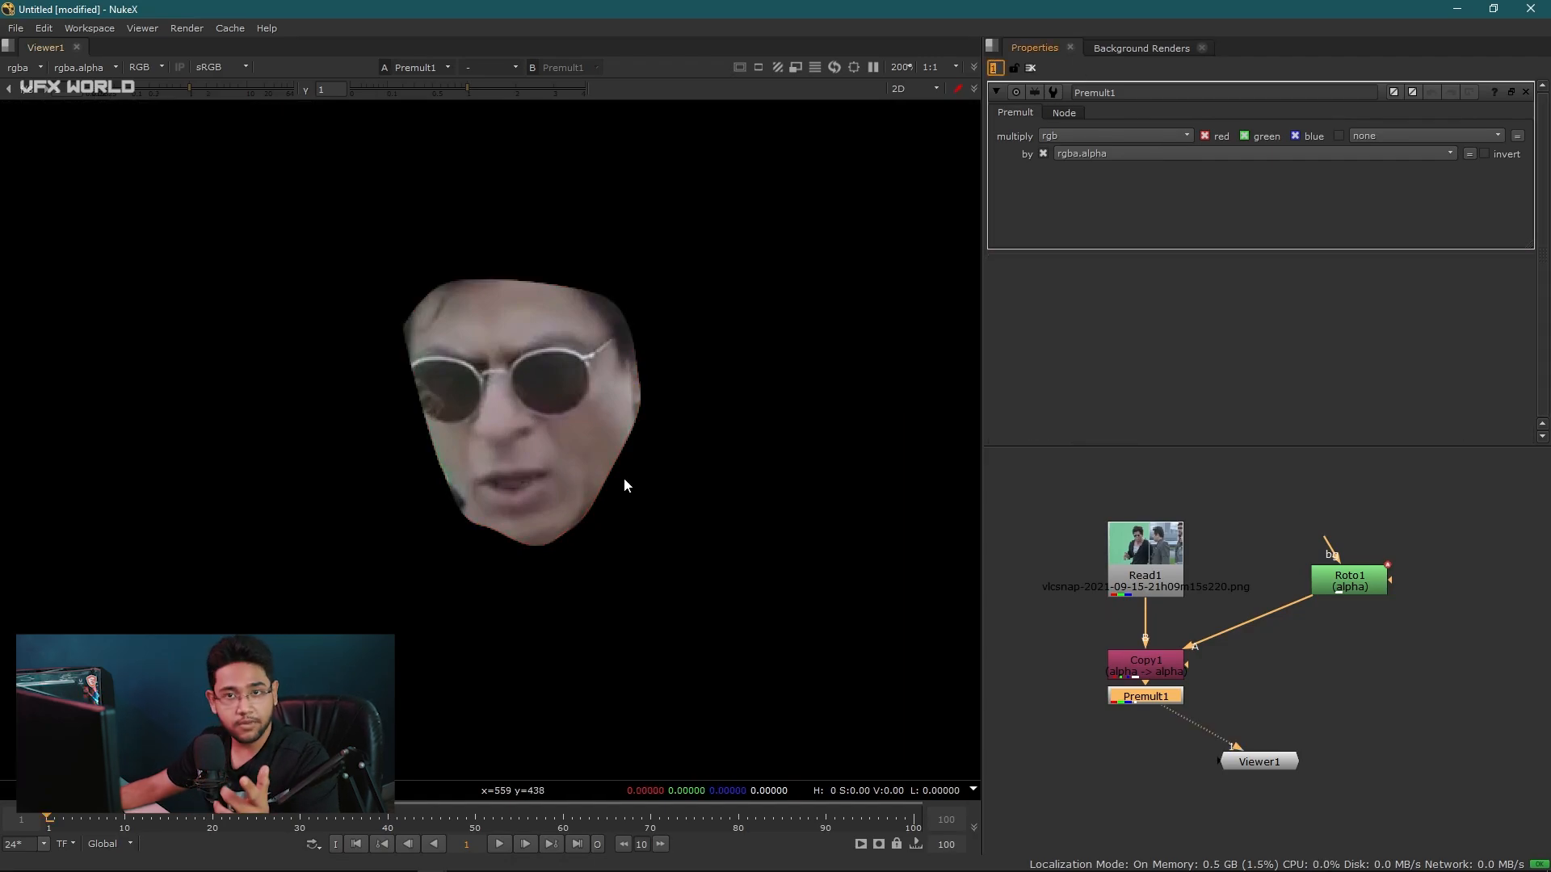
Step: Examine the premultiplied face's right edge at pixel level and sample the colour and alpha of individual edge pixels
scroll(623, 476, "up", 4)
scroll(676, 389, "up", 3)
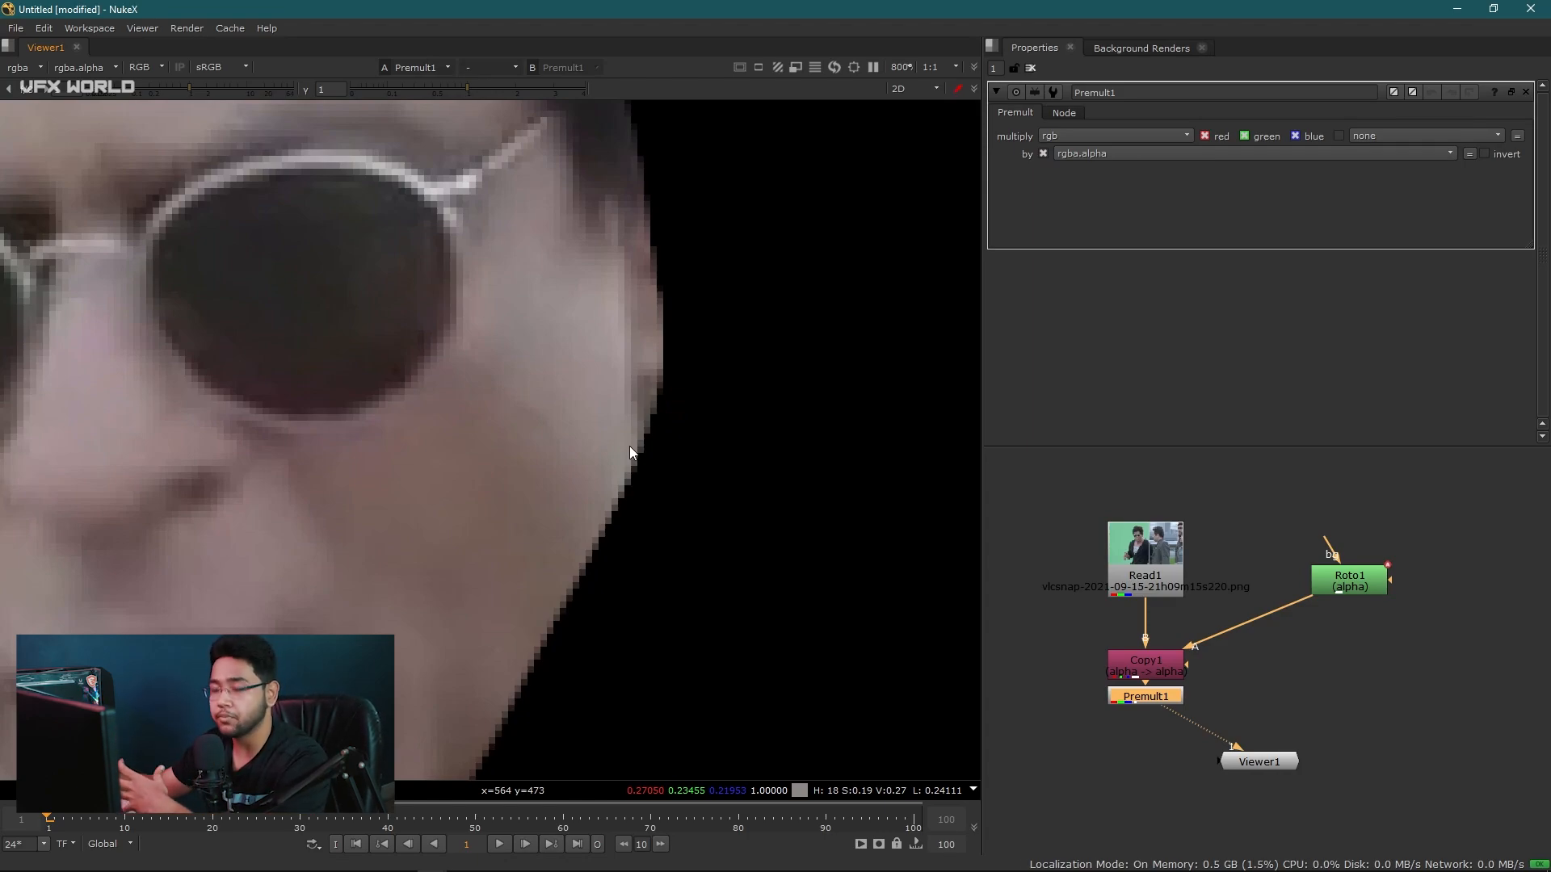
scroll(520, 494, "up", 10)
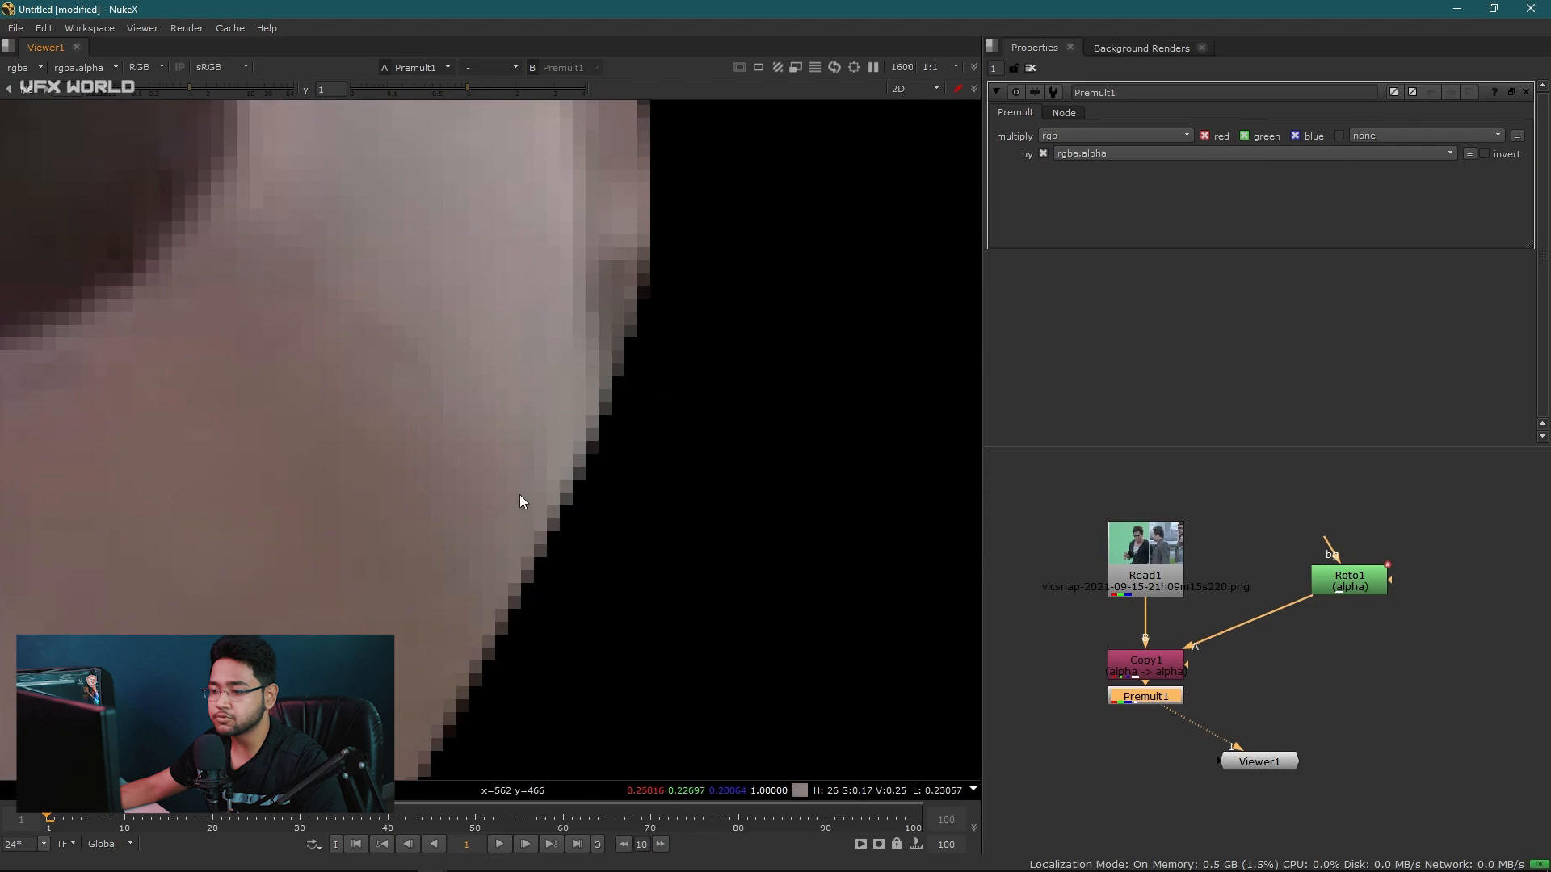
scroll(443, 428, "up", 3)
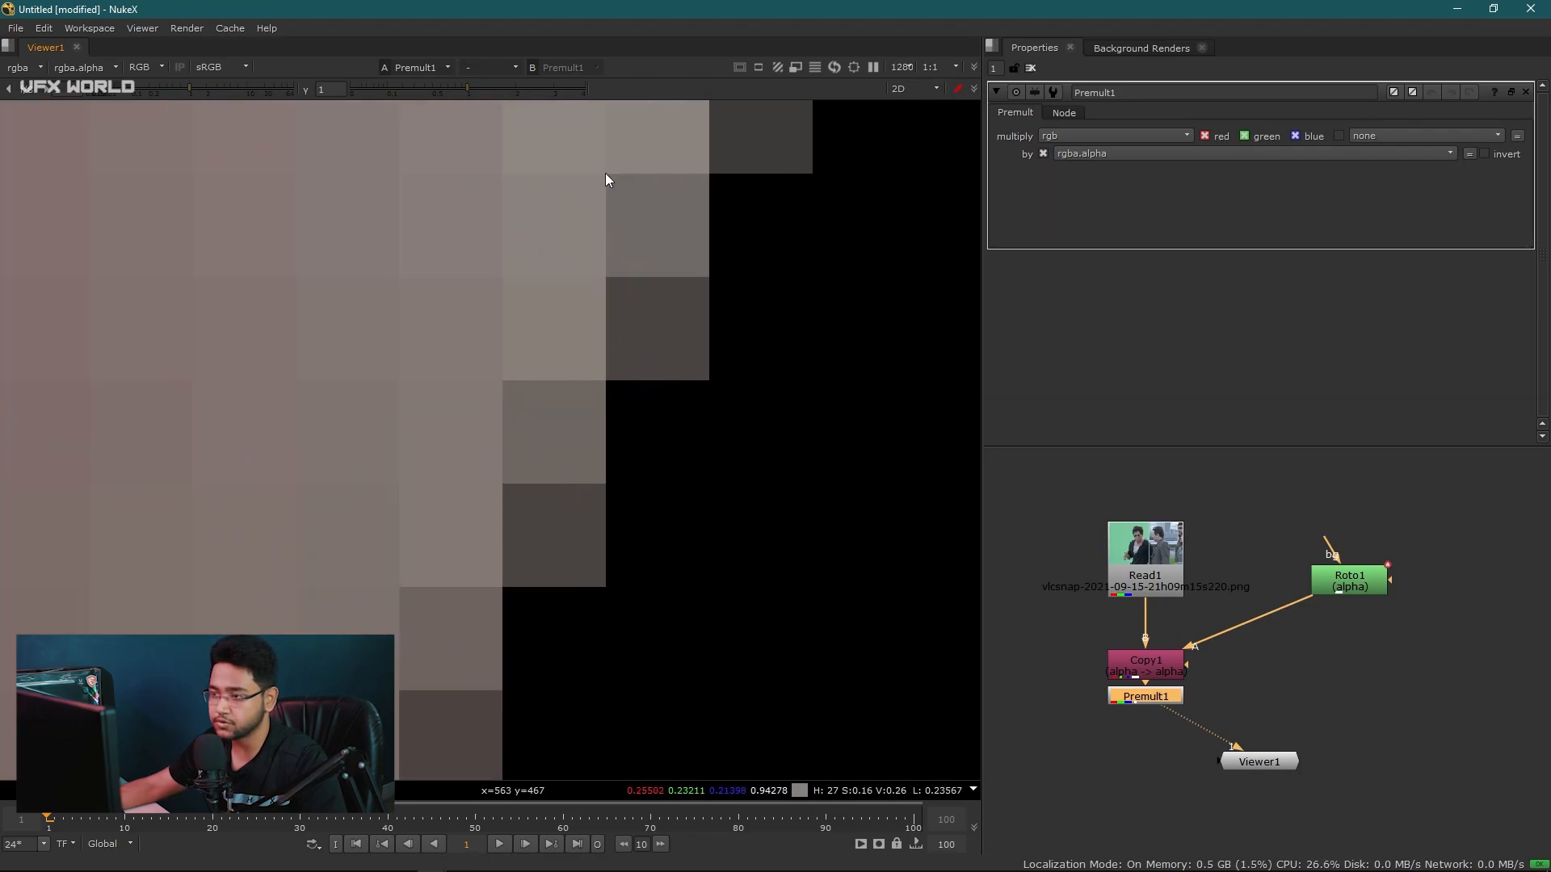
middle_click_drag(622, 236, 613, 297)
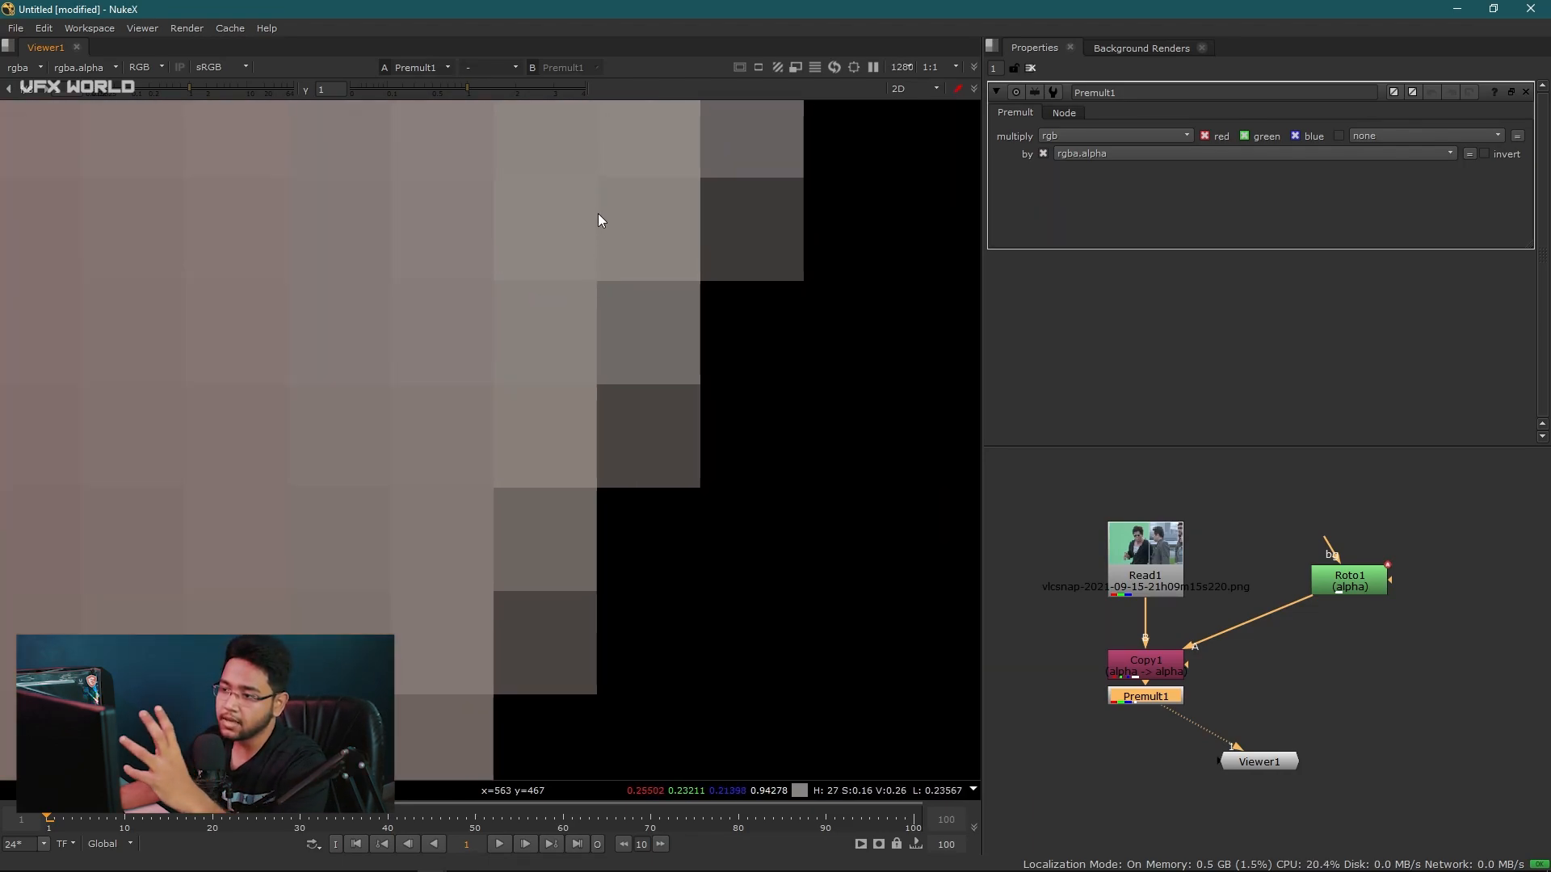
left_click(664, 245, "ctrl")
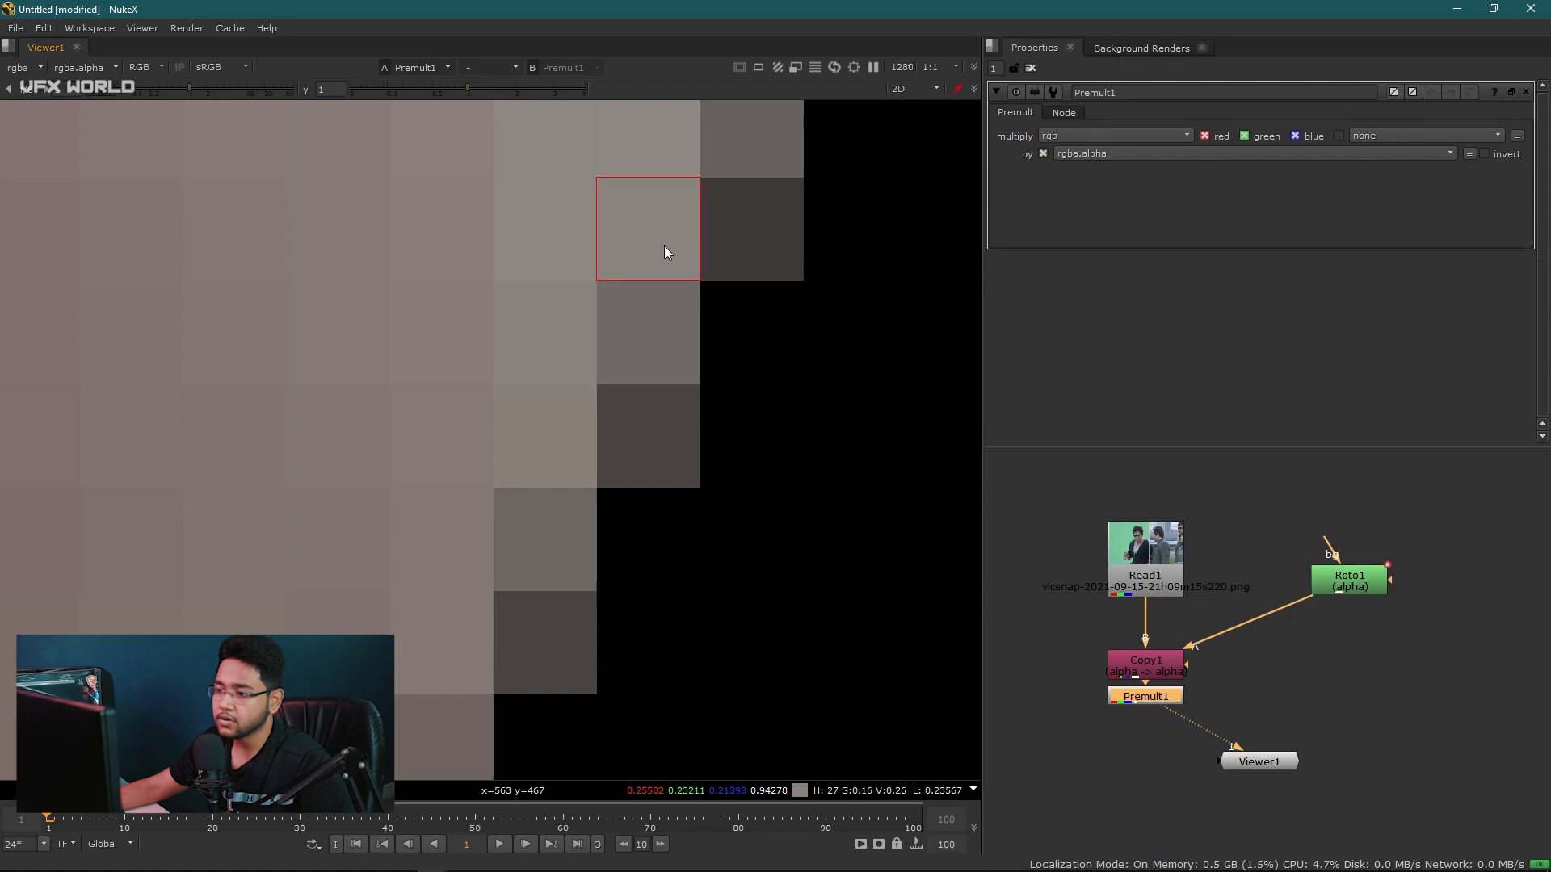
left_click(642, 367, "ctrl")
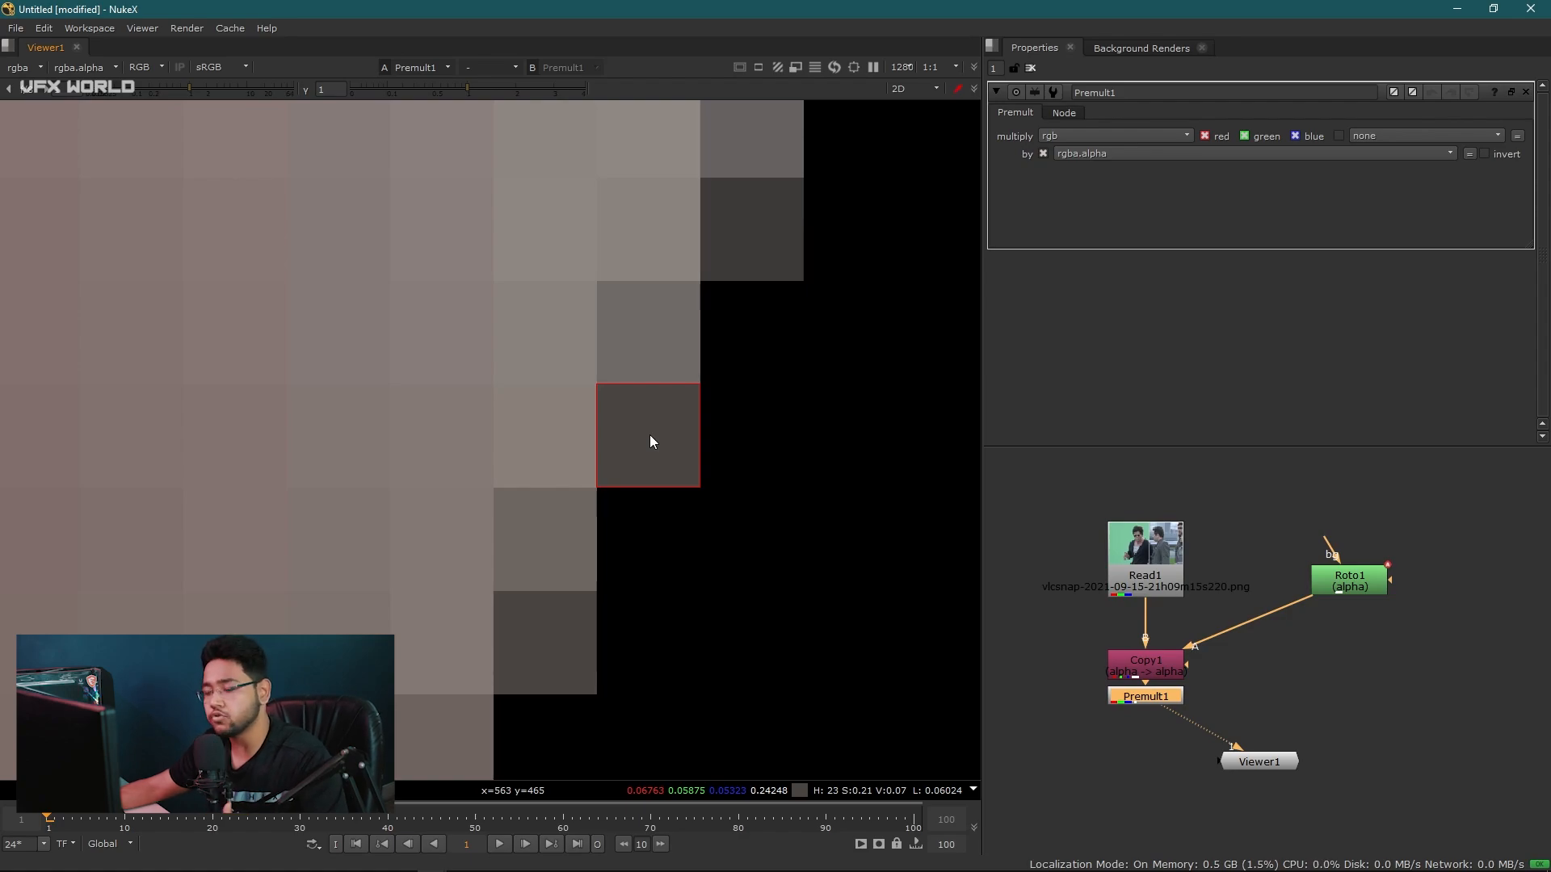
Step: Compare the sampled edge pixel in Read1 with Premult1, then sample further edge and outside pixels in the premultiplied result
left_click(1147, 583)
key("1")
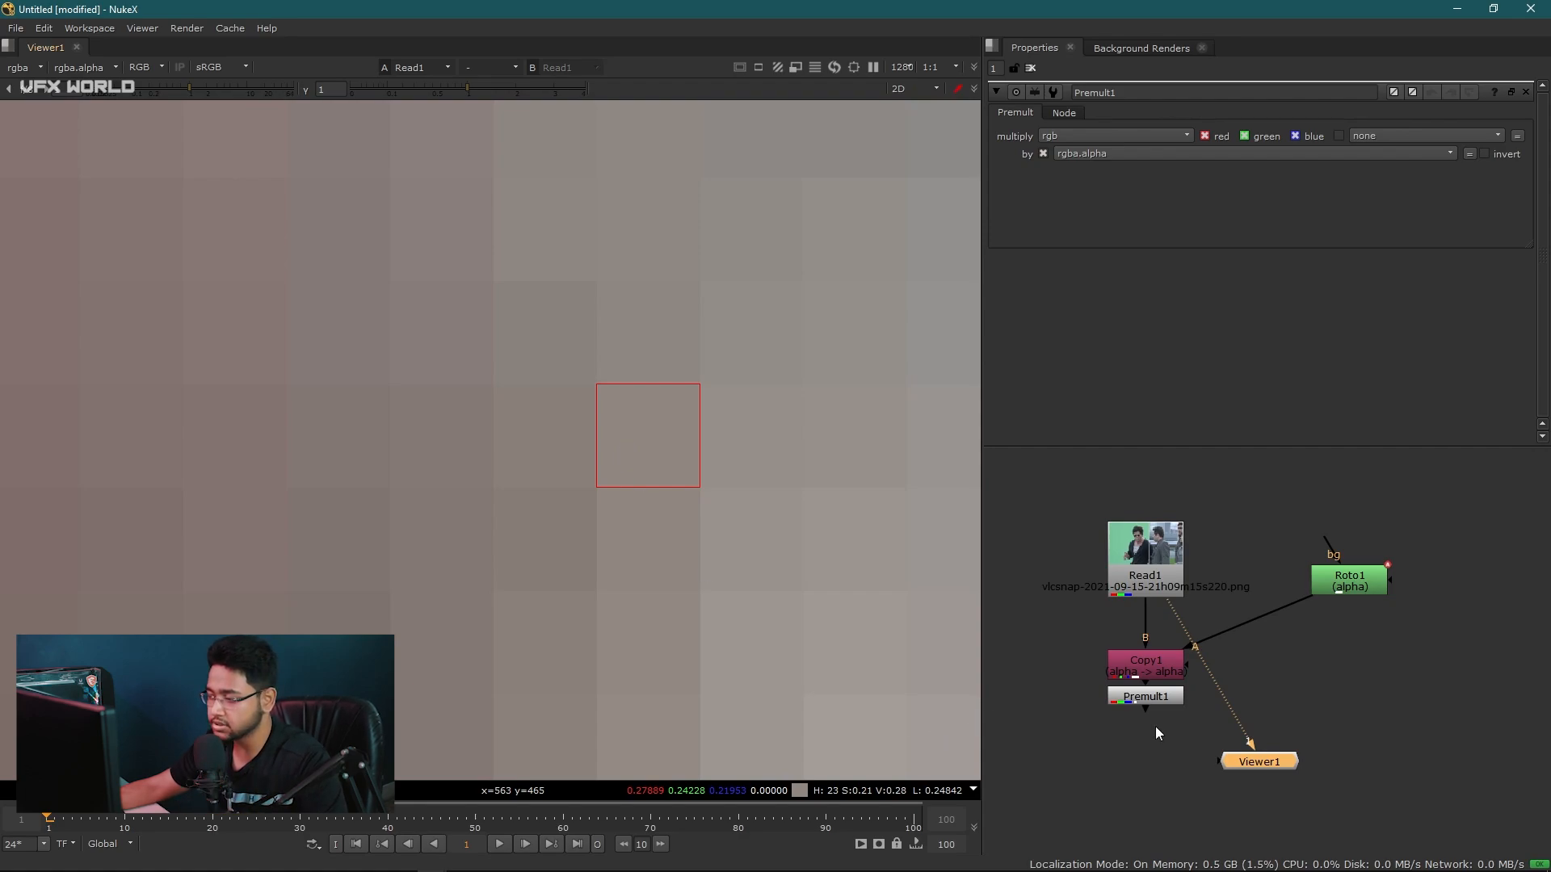
left_click(1143, 699)
key("1")
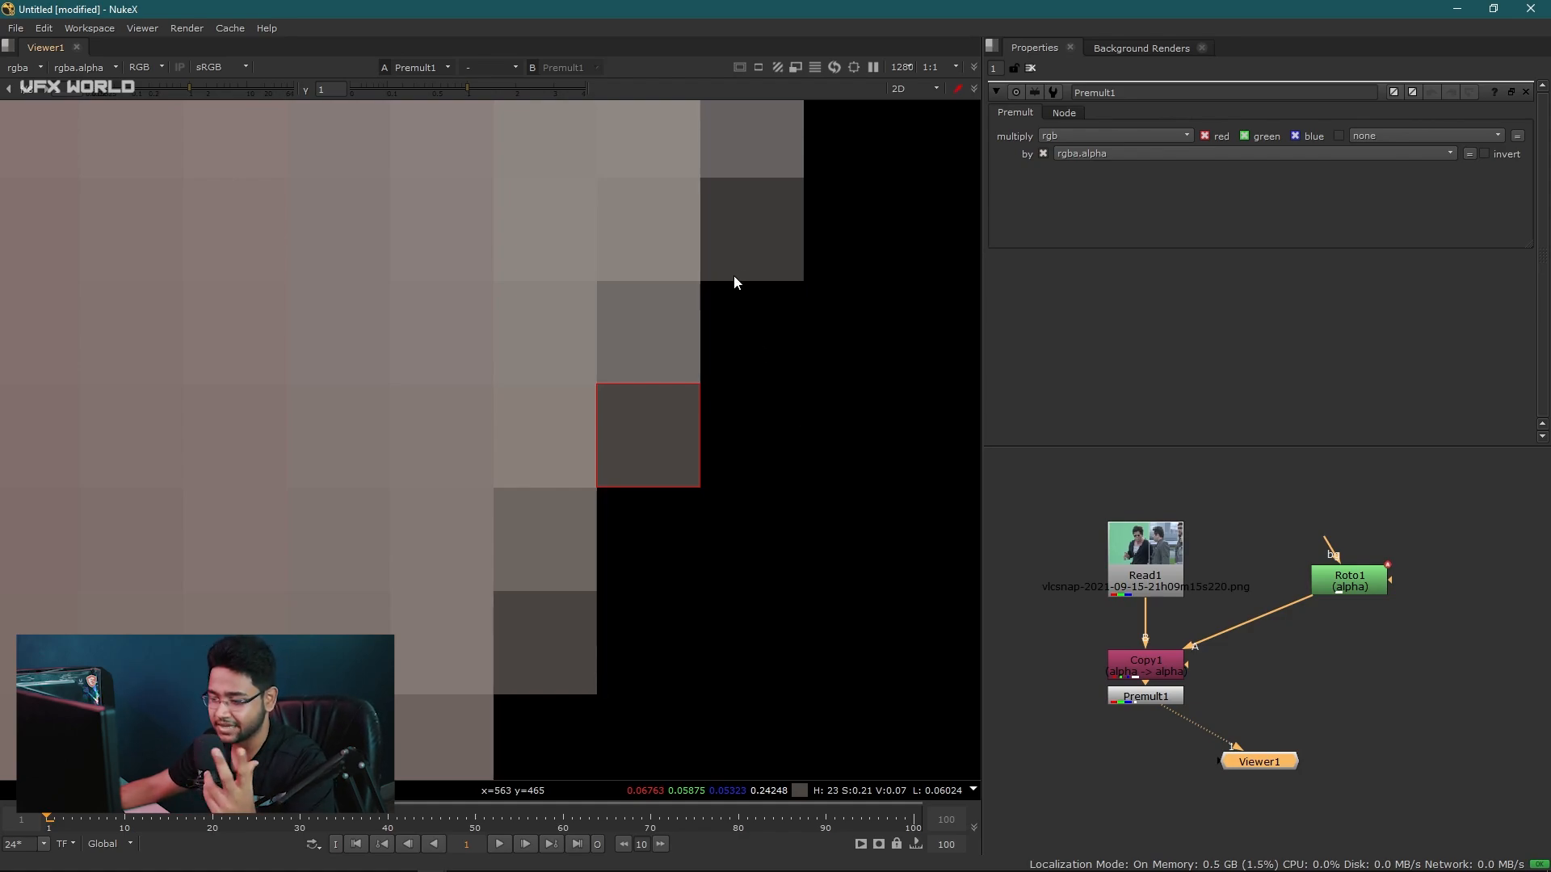
left_click(661, 233, "ctrl")
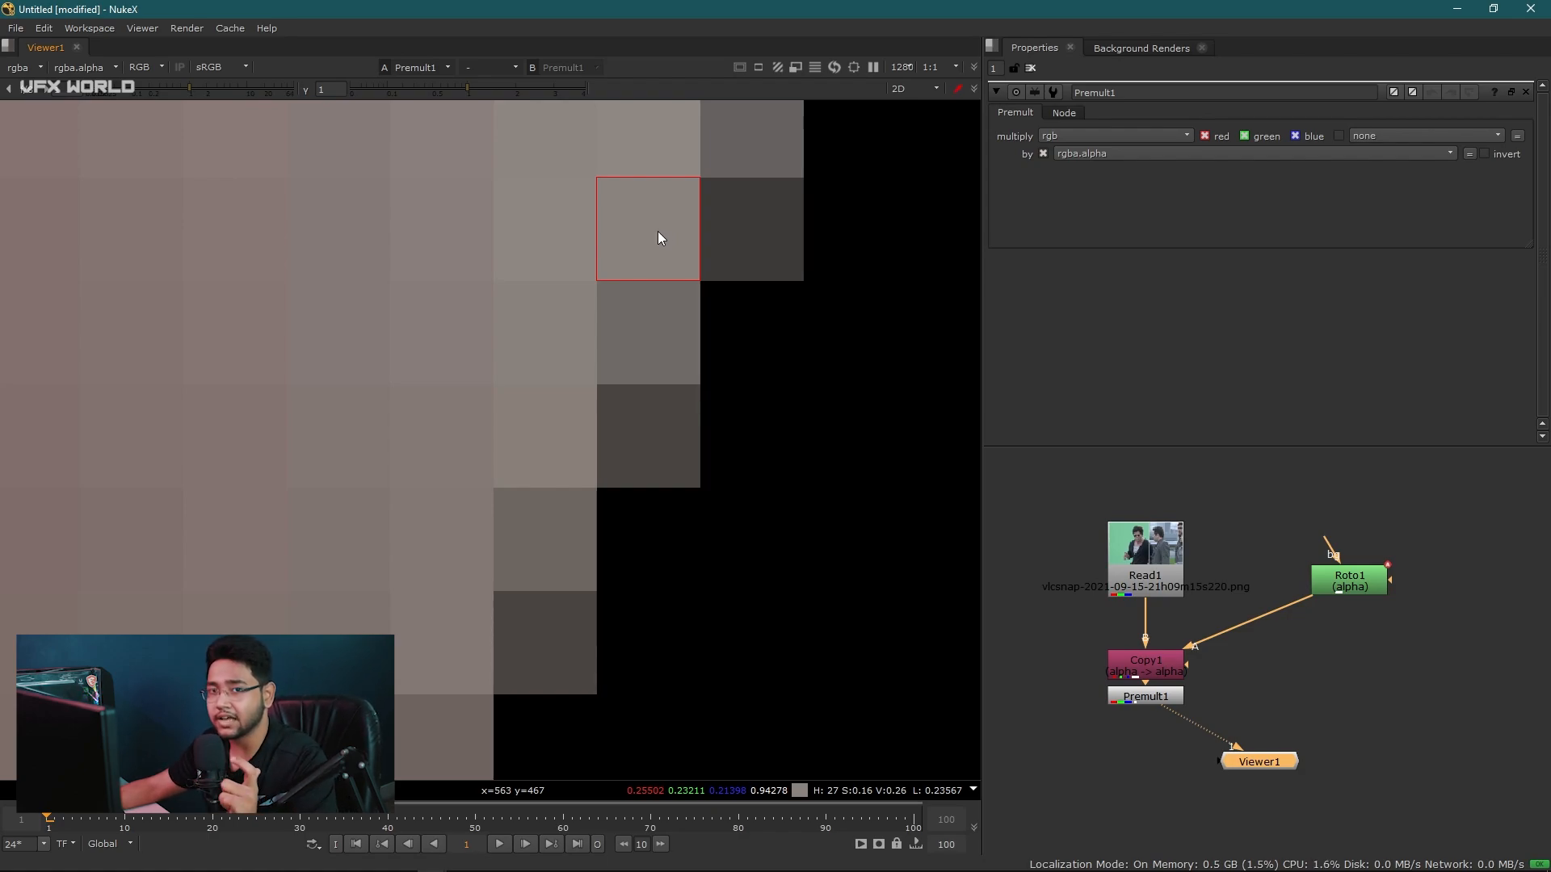
left_click_drag(662, 307, 658, 545, "ctrl")
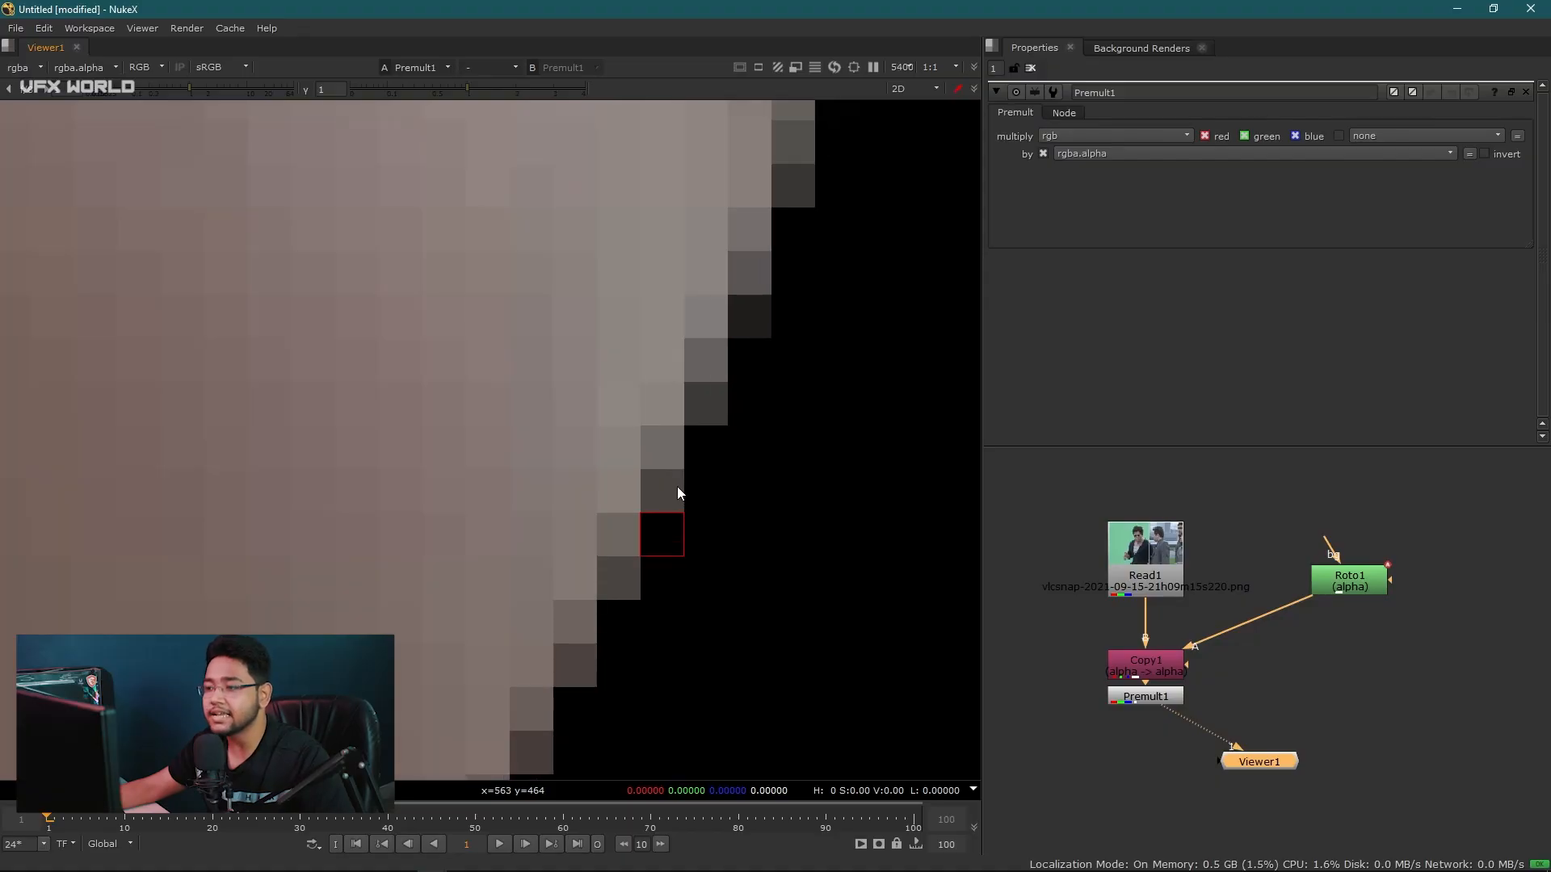
scroll(676, 486, "up", 1)
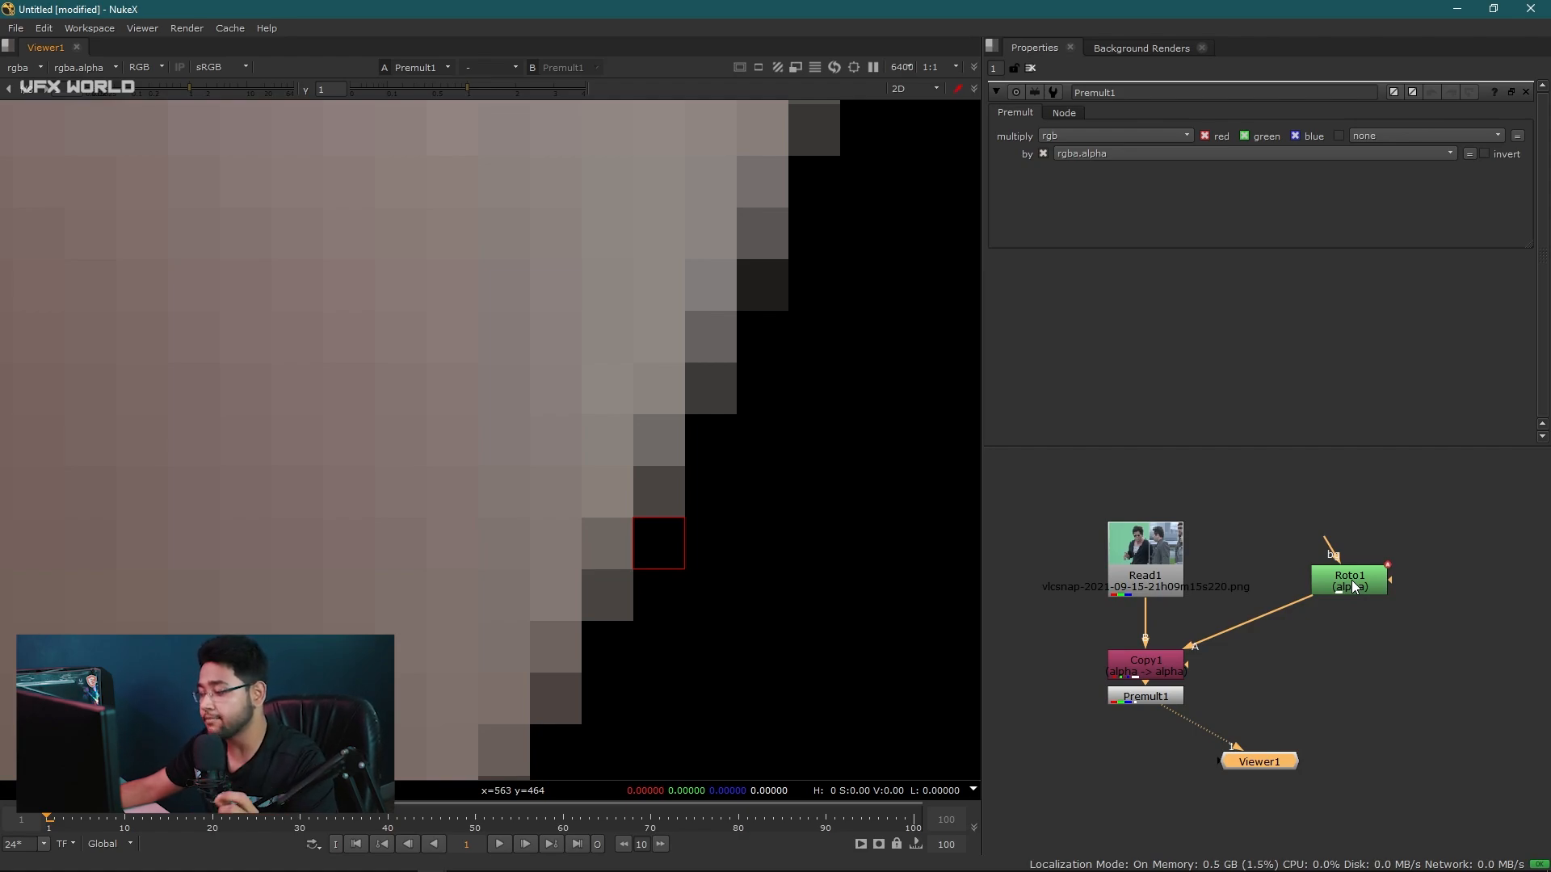
Step: Move Roto1 to the left of Copy1 and lower Viewer1 to make room in the node graph
left_click_drag(1355, 587, 1005, 667)
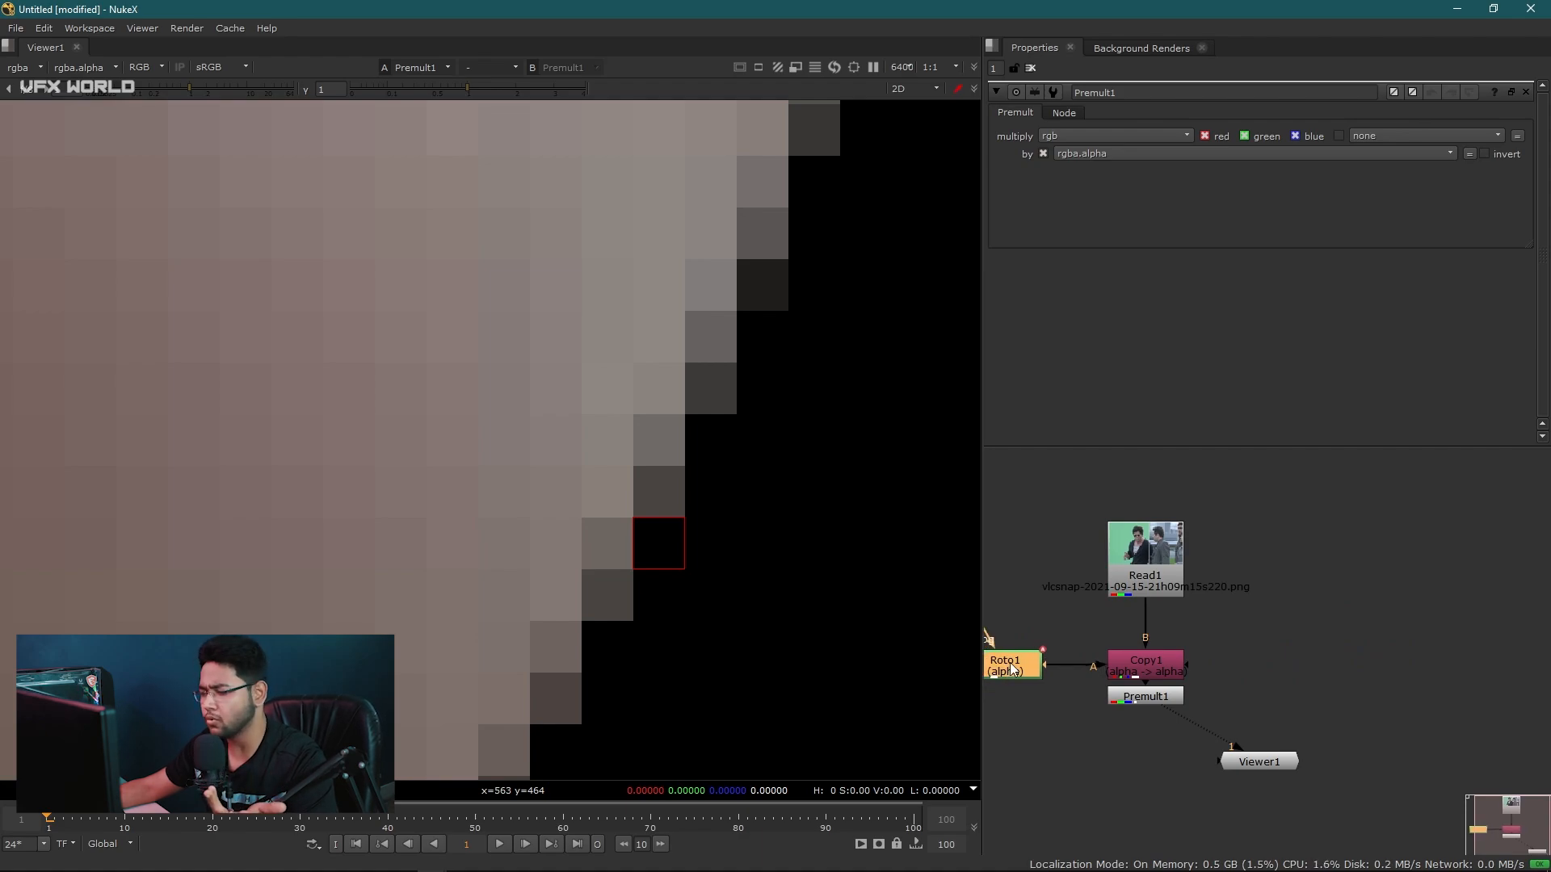
middle_click_drag(1060, 690, 1052, 664)
left_click_drag(1251, 736, 1269, 848)
Step: Add a Merge node set to over, with Premult1 in A and Read1 in B, routing the B pipe around through a dot
left_click(1275, 754)
key("m")
left_click_drag(1259, 747, 1141, 672)
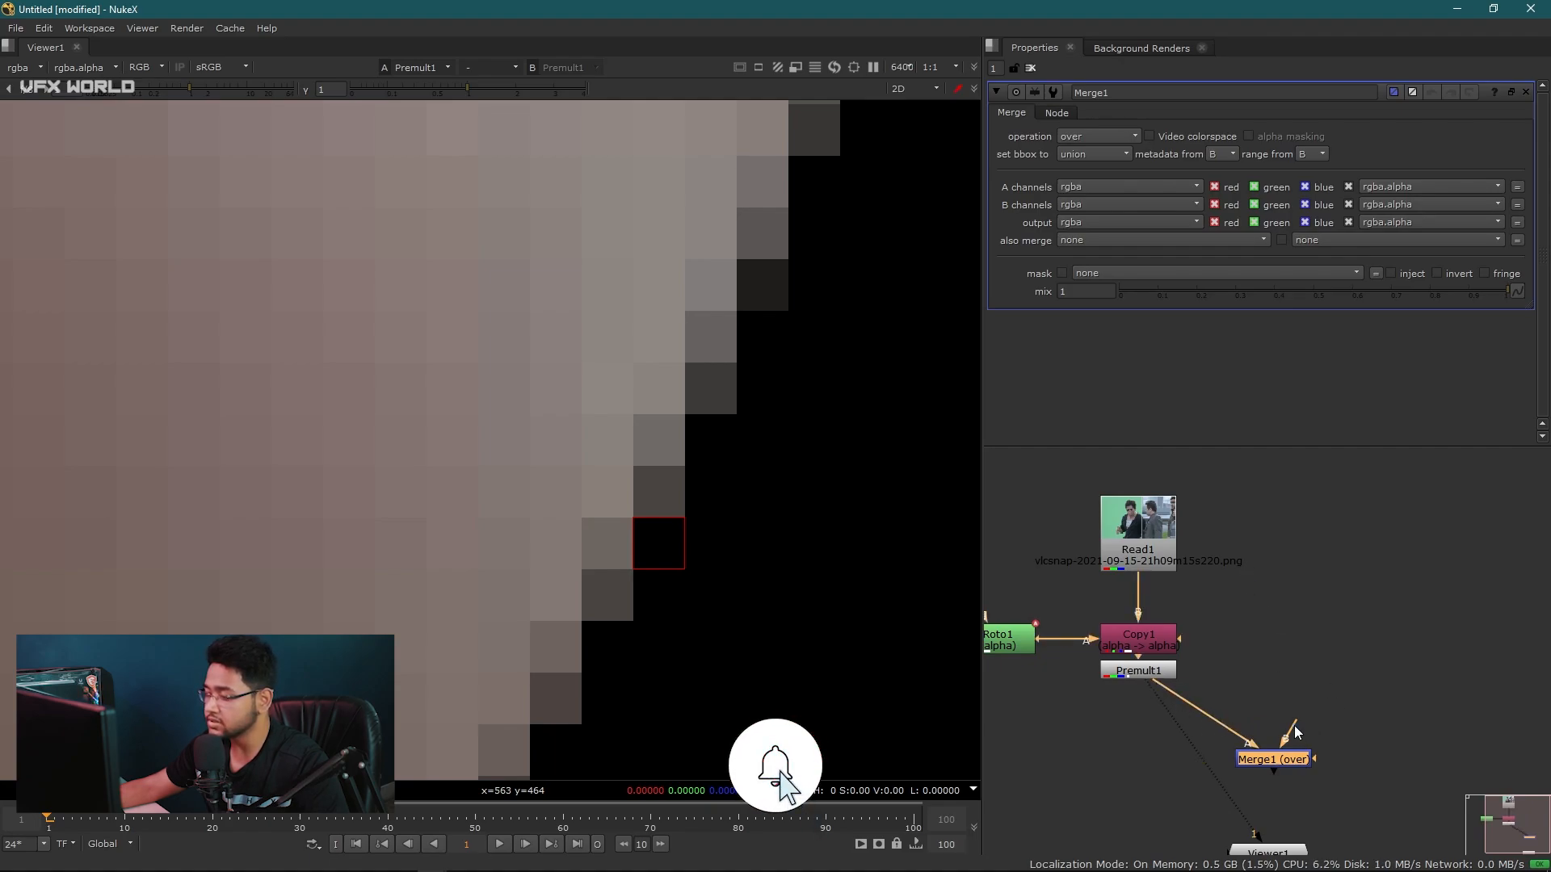
left_click_drag(1285, 735, 1175, 545)
left_click_drag(1214, 656, 1268, 525, "ctrl")
middle_click_drag(1321, 722, 1310, 659)
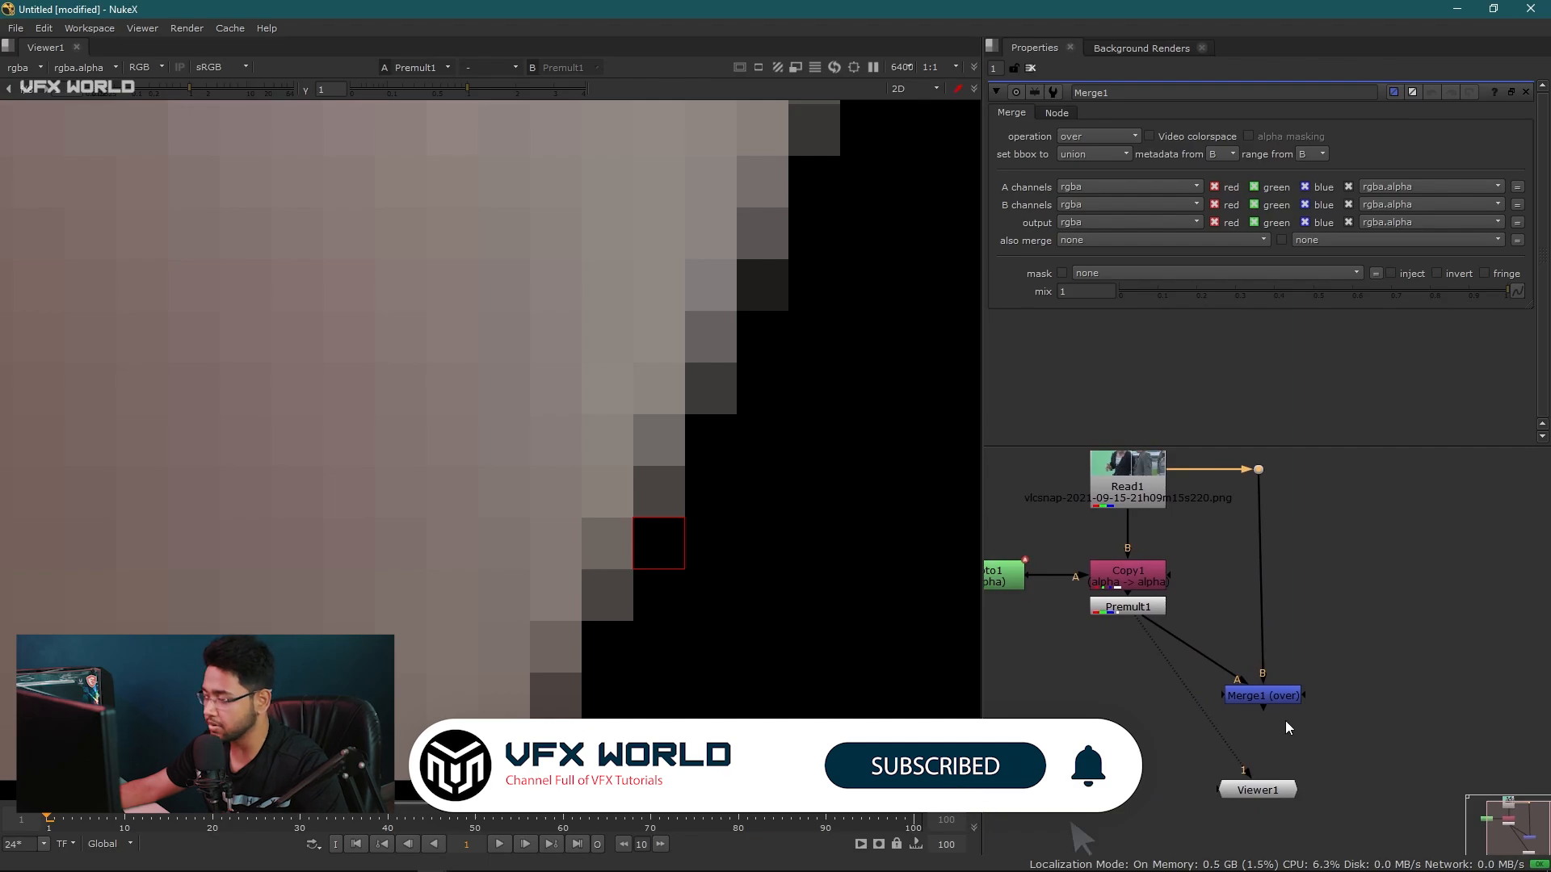
Step: Show Merge1 in the viewer with the whole head visible and align Viewer1 beneath the Merge node
left_click(1274, 698)
key("1")
scroll(802, 483, "down", 8)
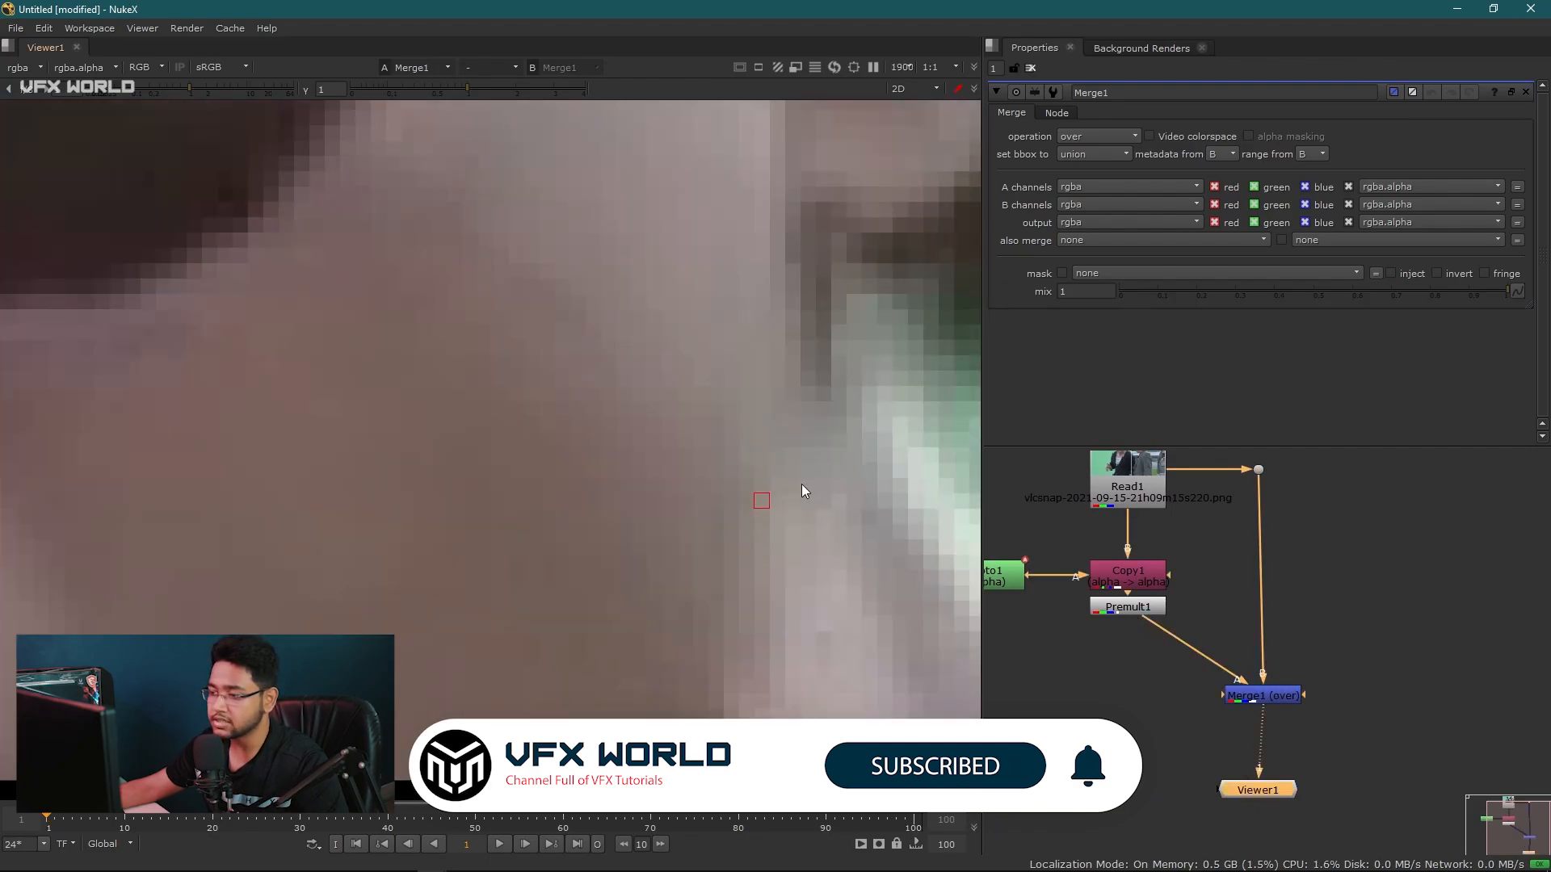
scroll(711, 486, "down", 2)
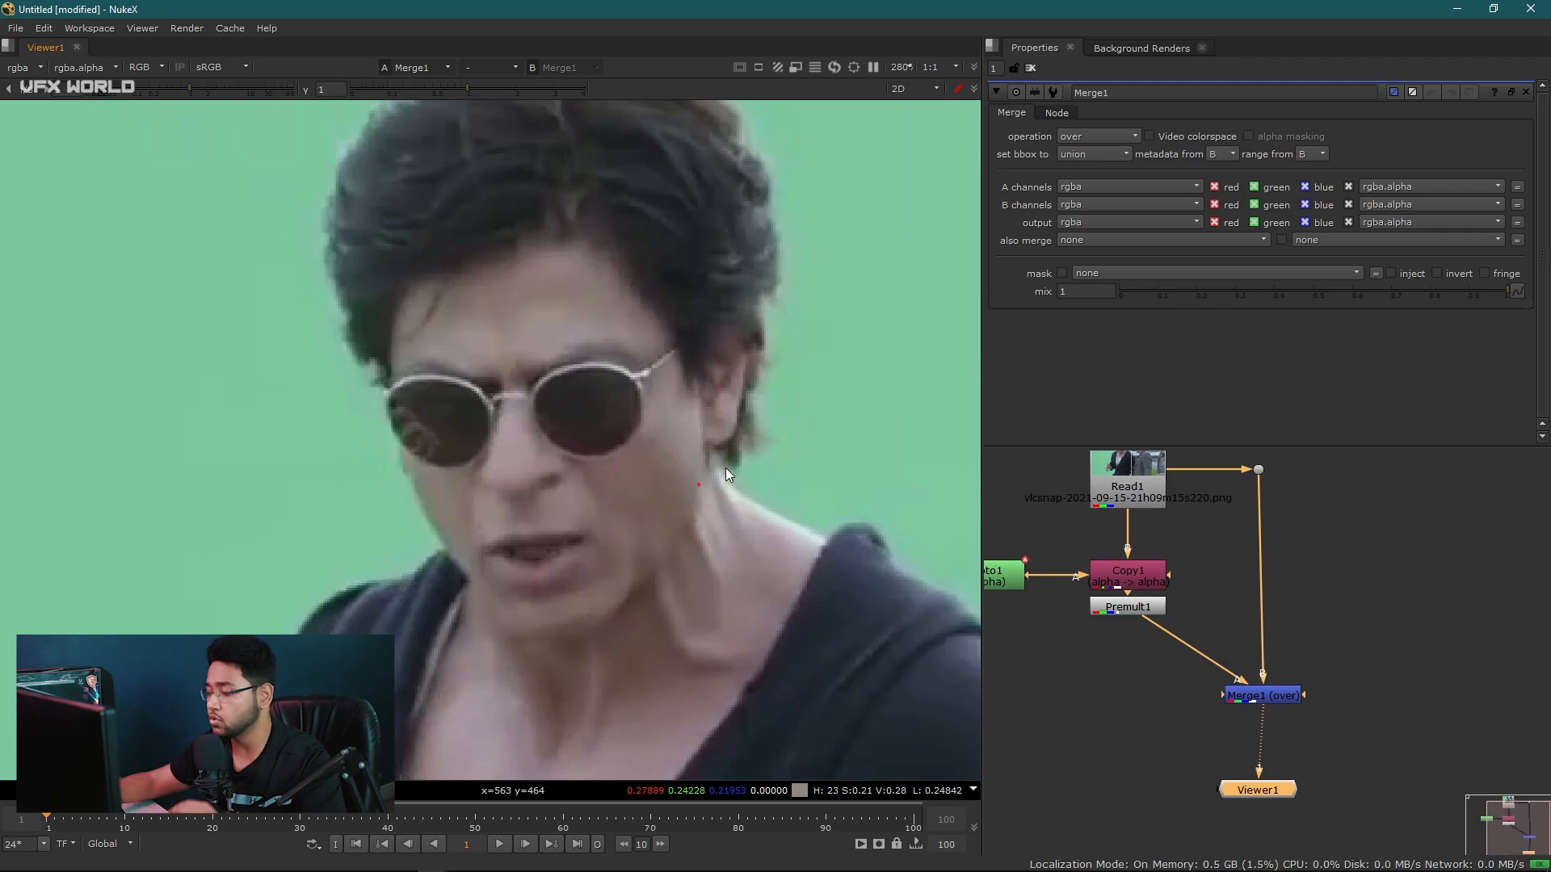
left_click(1130, 696)
left_click_drag(1261, 796, 1267, 799)
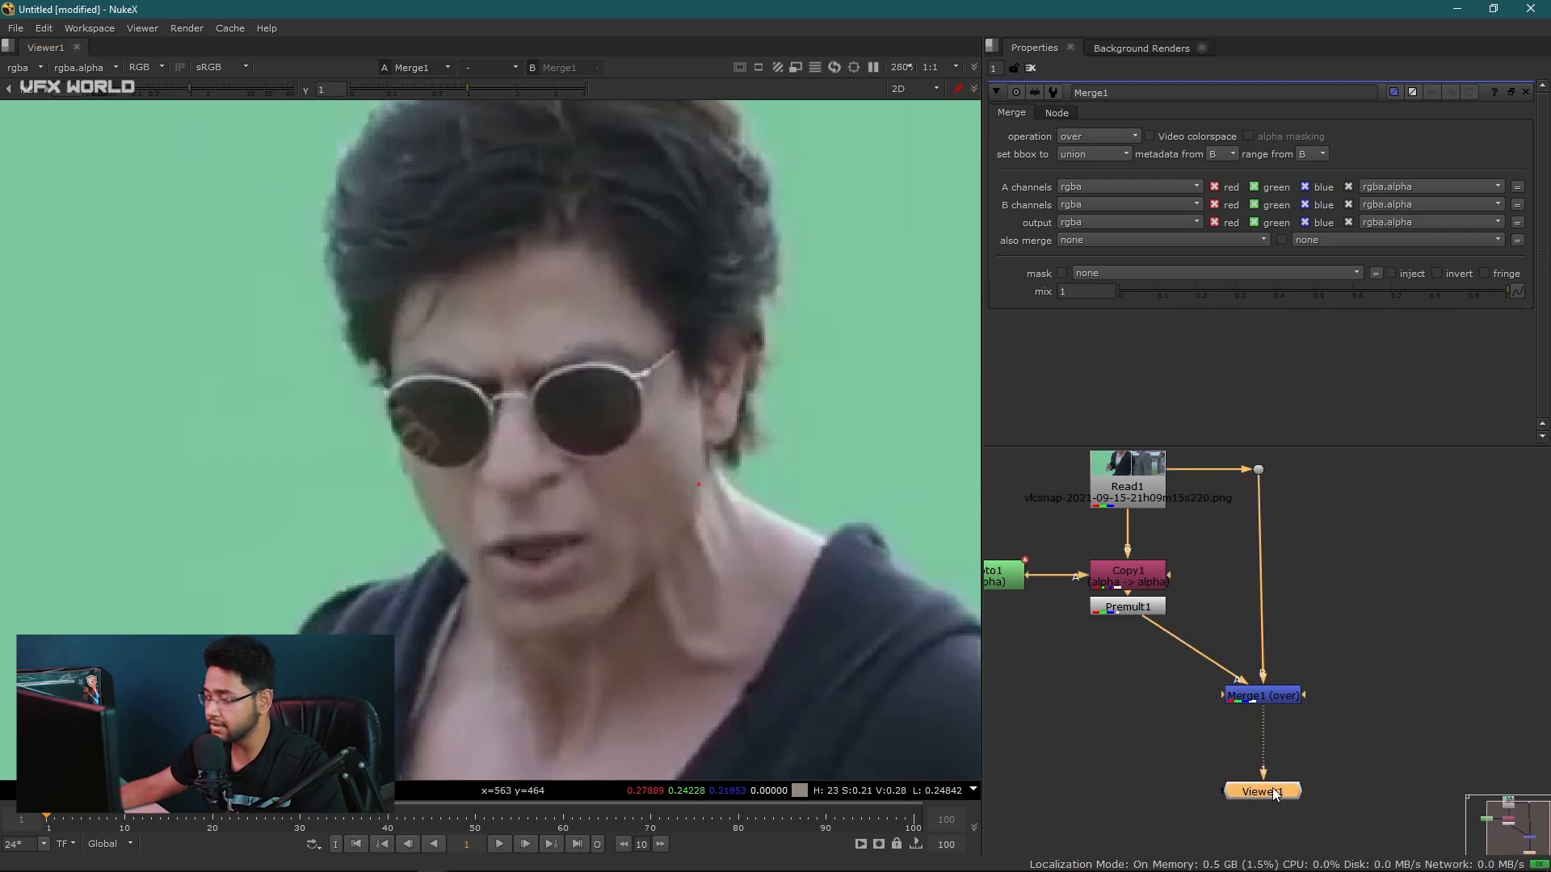
Step: Insert a ColorCorrect node between Premult1 and Merge1's A input
left_click(1113, 719)
key("c")
left_click_drag(1124, 724, 1133, 658)
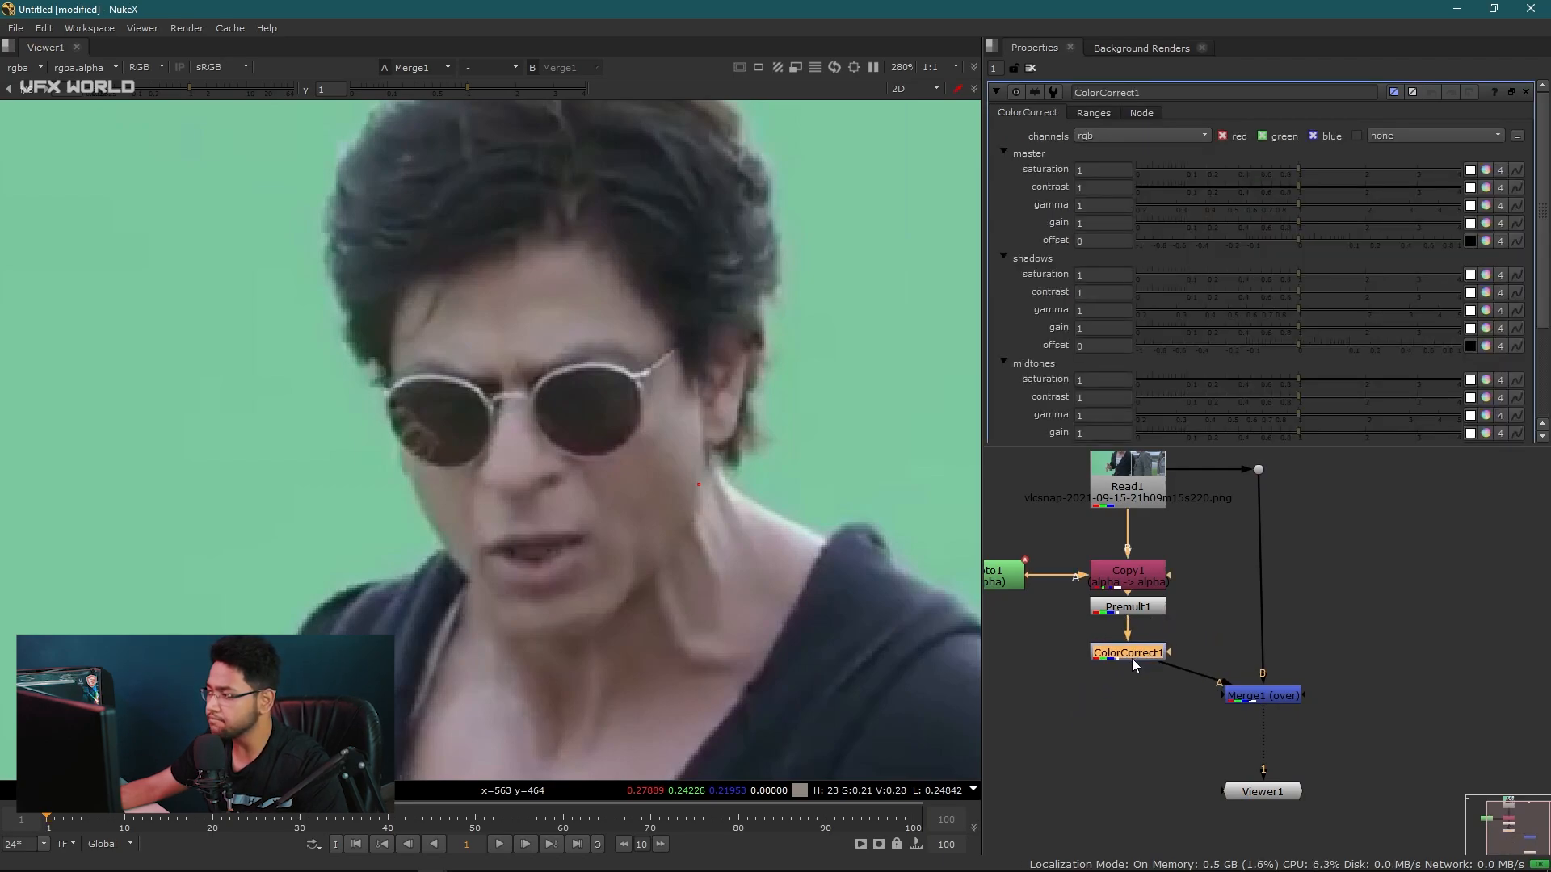
Step: Raise ColorCorrect1's master gain to 2.16 and inspect the brightened face's edge along the forehead
mouse_move(1298, 299)
left_mouse_down()
mouse_move(1260, 291)
mouse_move(1422, 291)
mouse_move(1296, 298)
left_mouse_up()
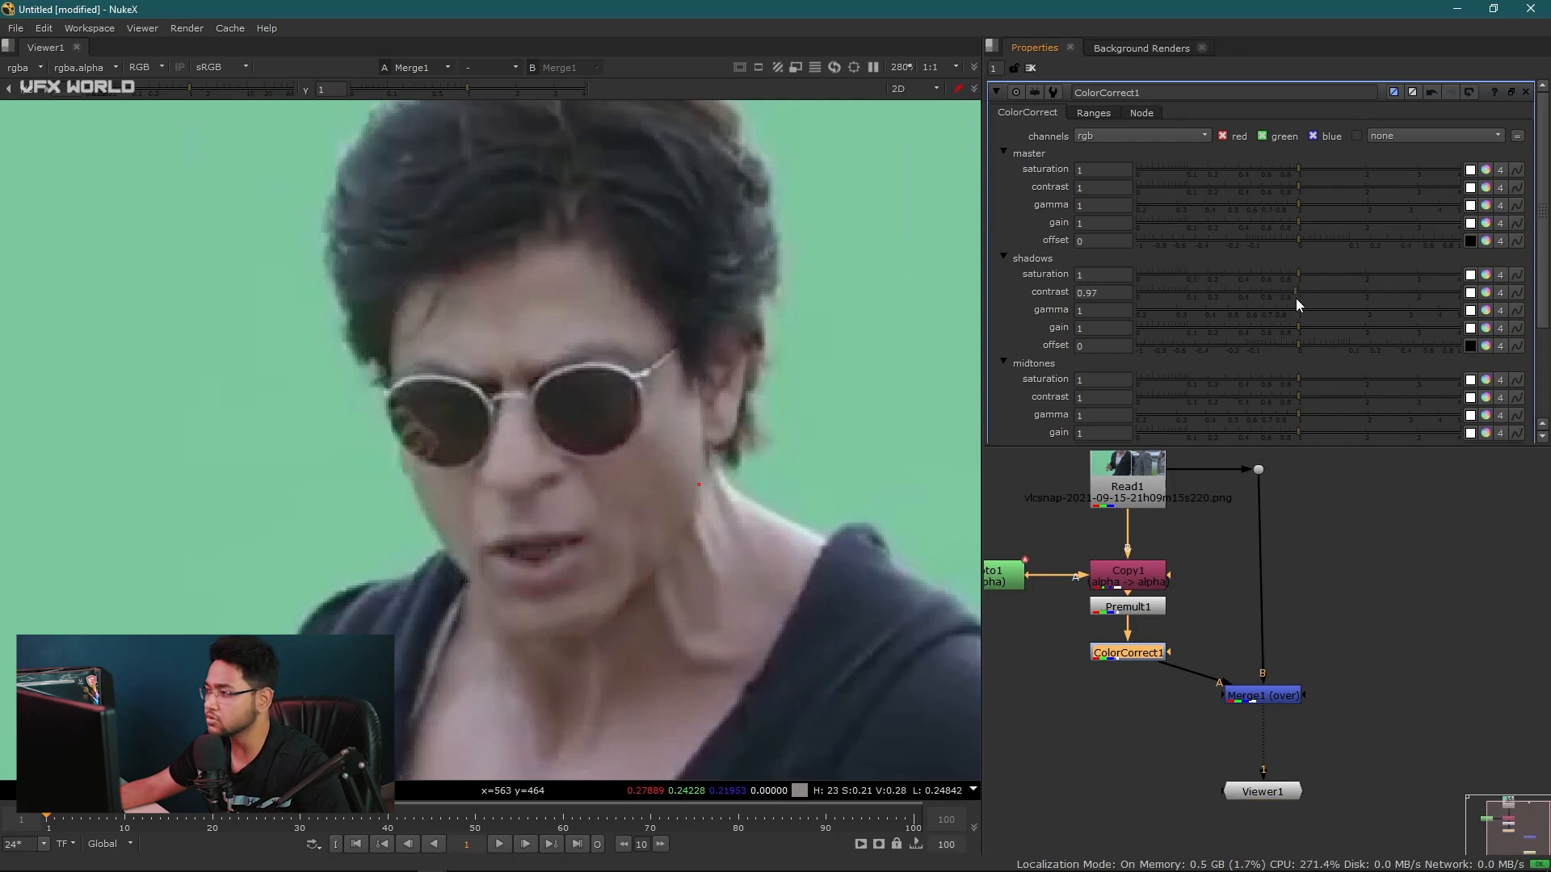
left_click_drag(1298, 228, 1375, 220)
scroll(483, 269, "up", 2)
scroll(483, 271, "up", 5)
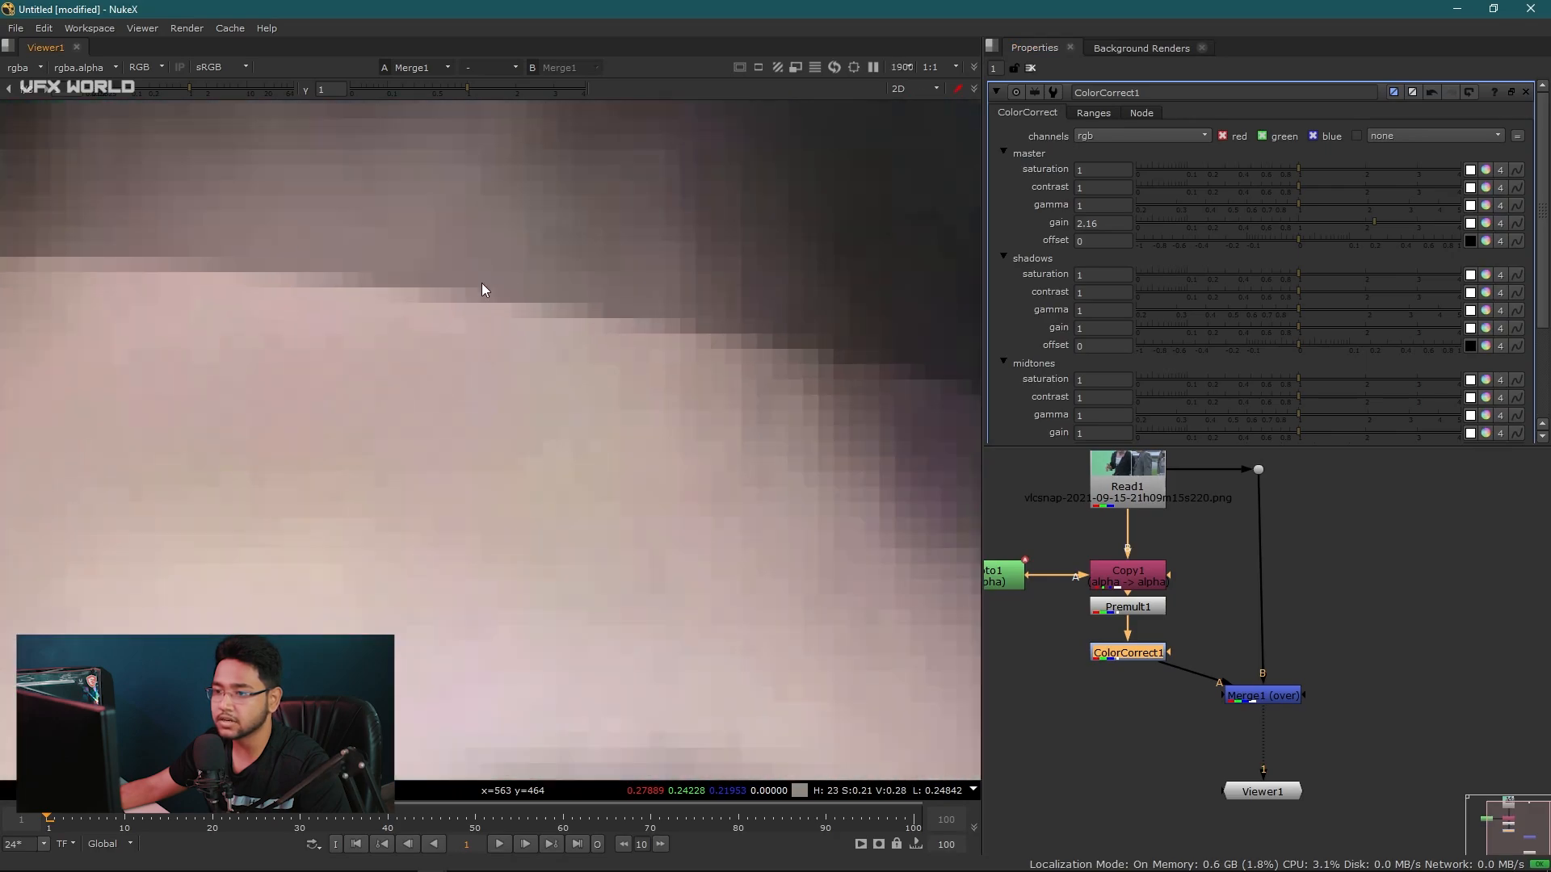
scroll(225, 296, "up", 2)
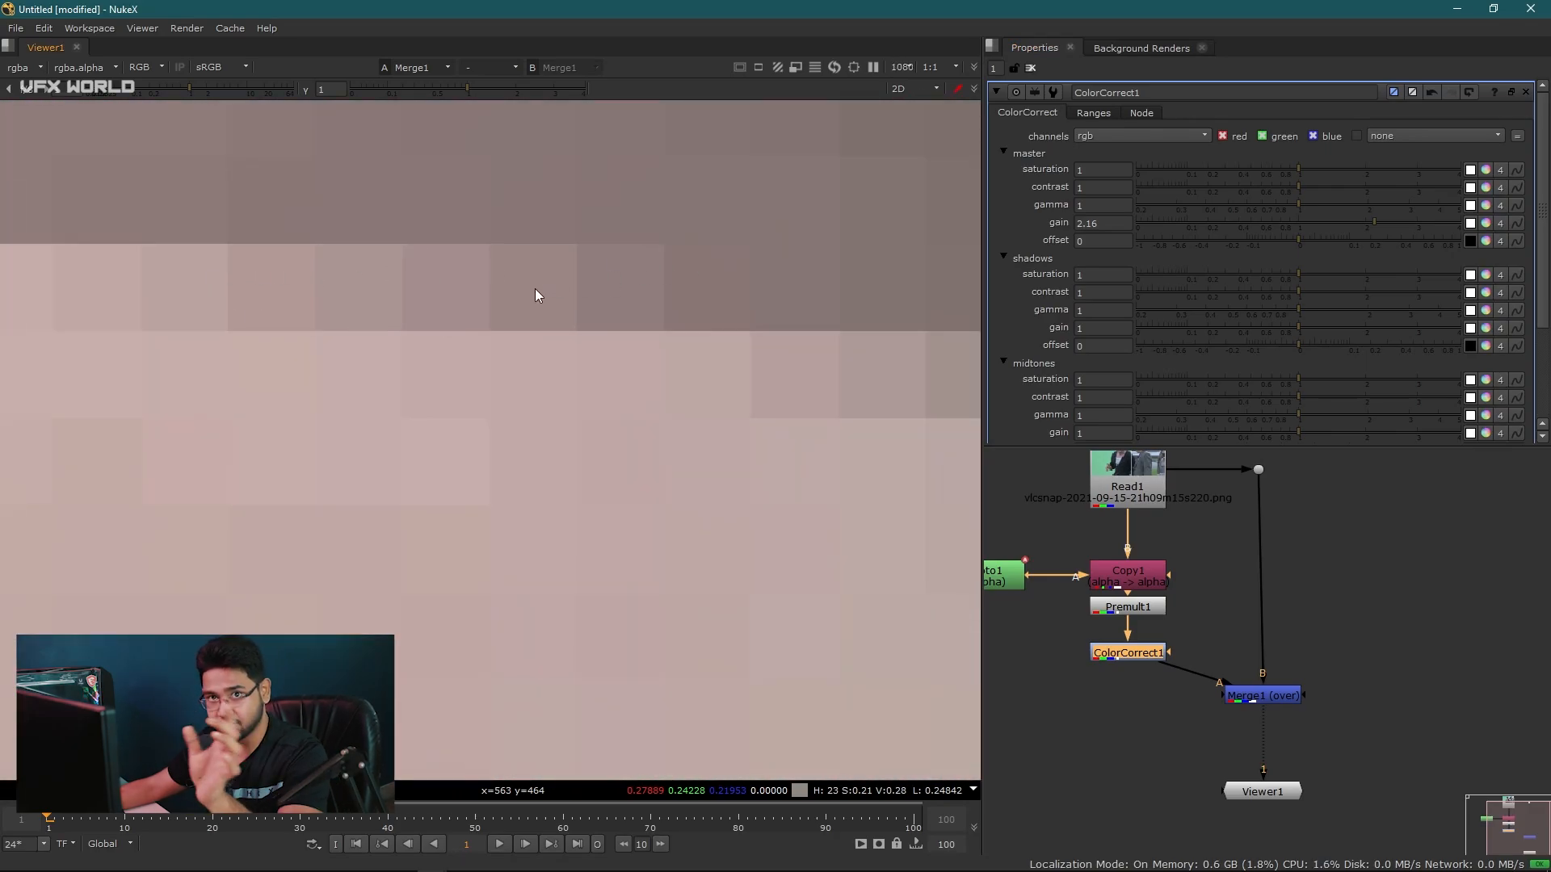
scroll(535, 312, "up", 5)
scroll(541, 323, "down", 7)
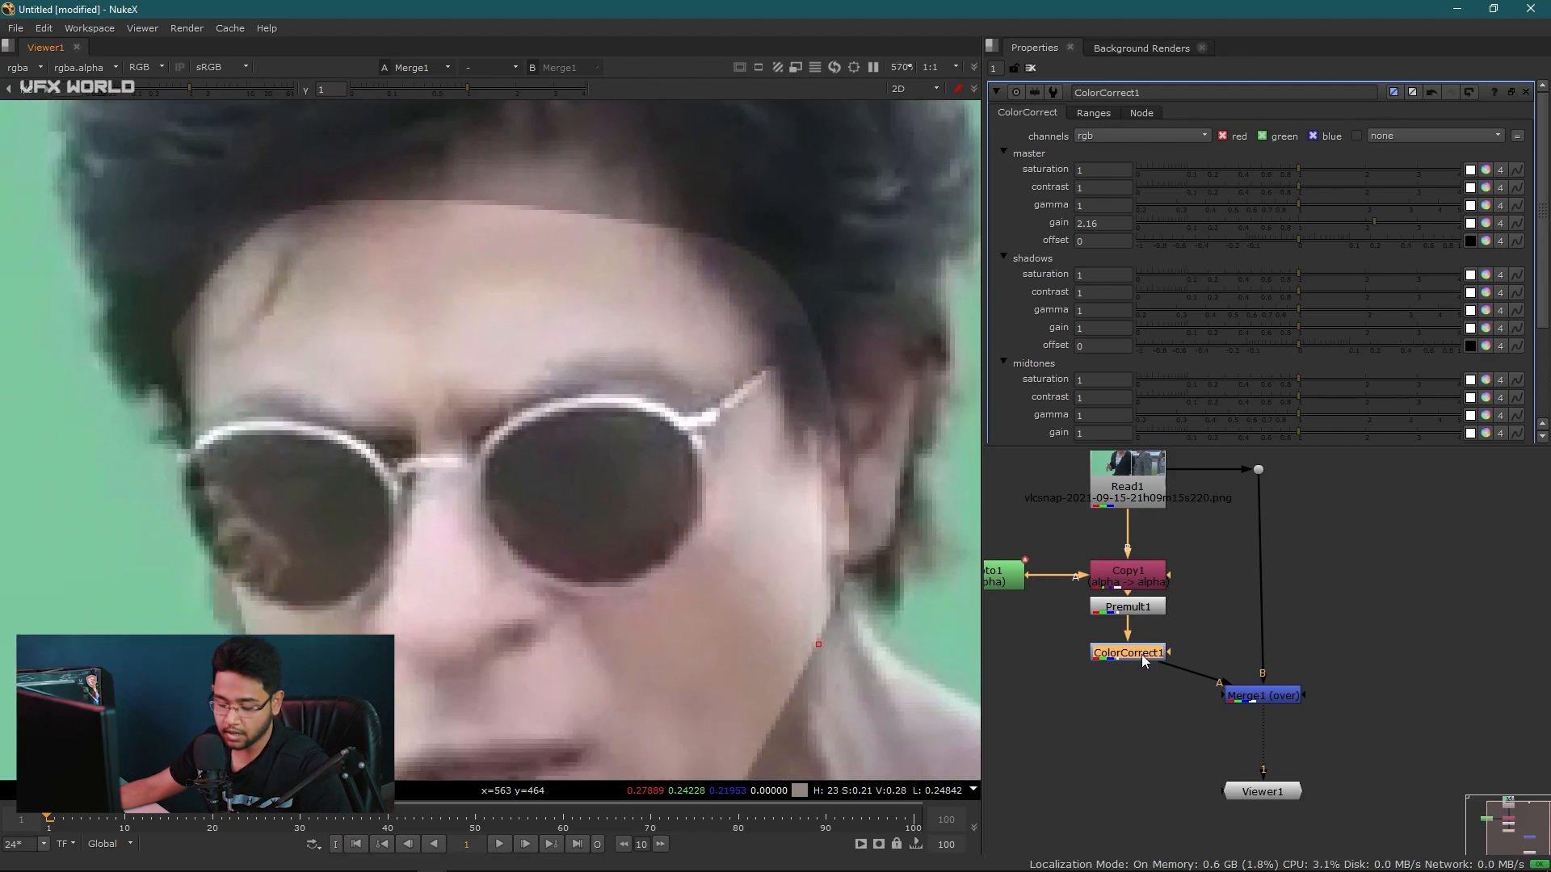
Step: Duplicate ColorCorrect1 and insert the copy into the B pipe between the dot and Merge1
key("ctrl+c")
left_click(1216, 561)
key("ctrl+v")
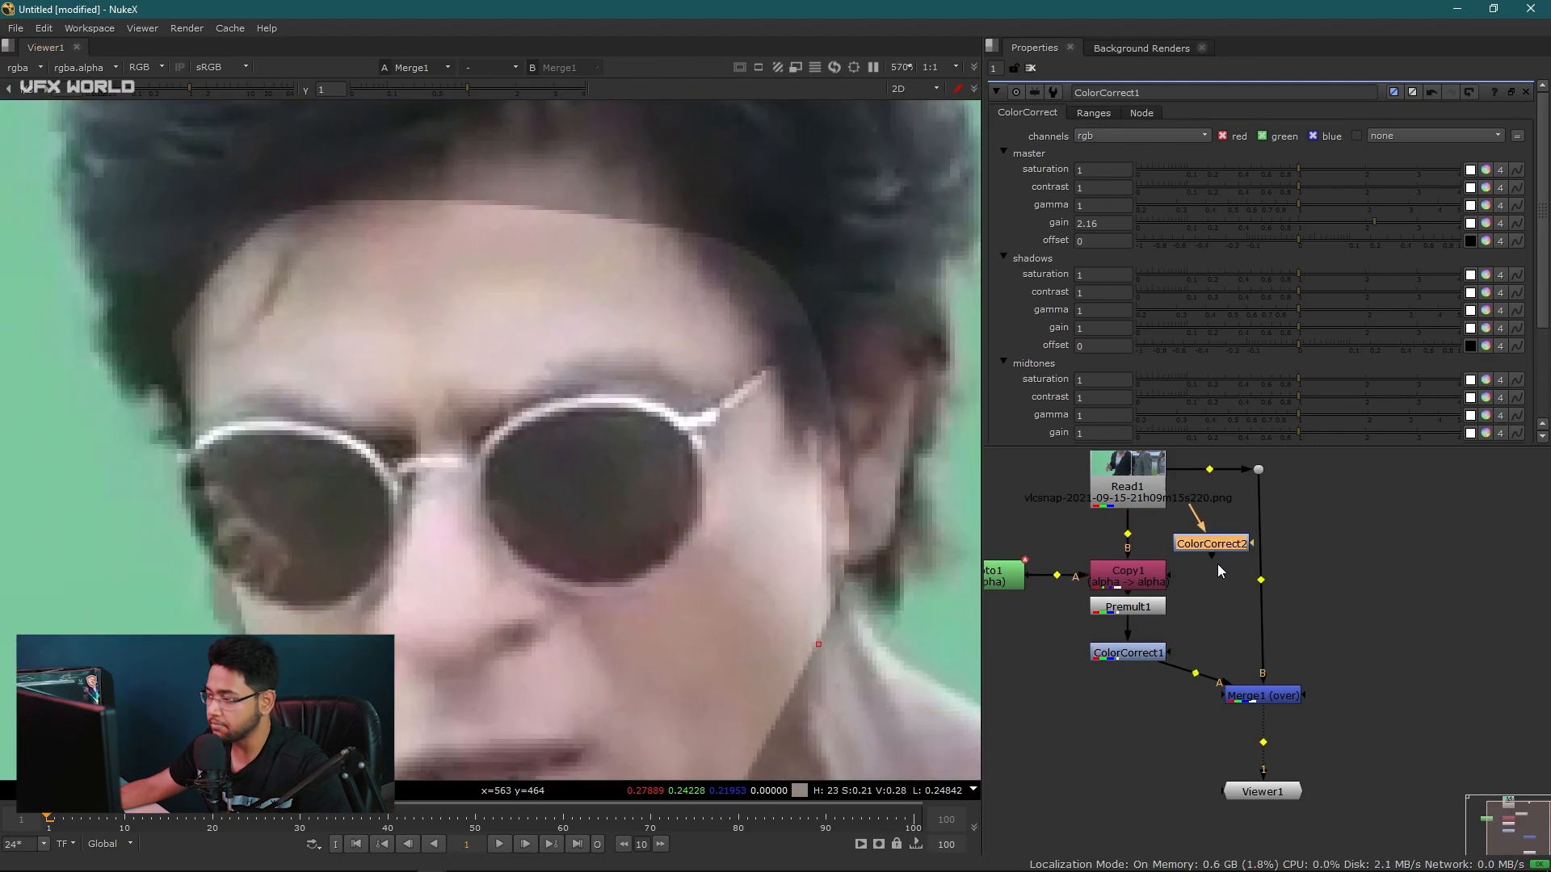
left_click_drag(1221, 542, 1264, 552)
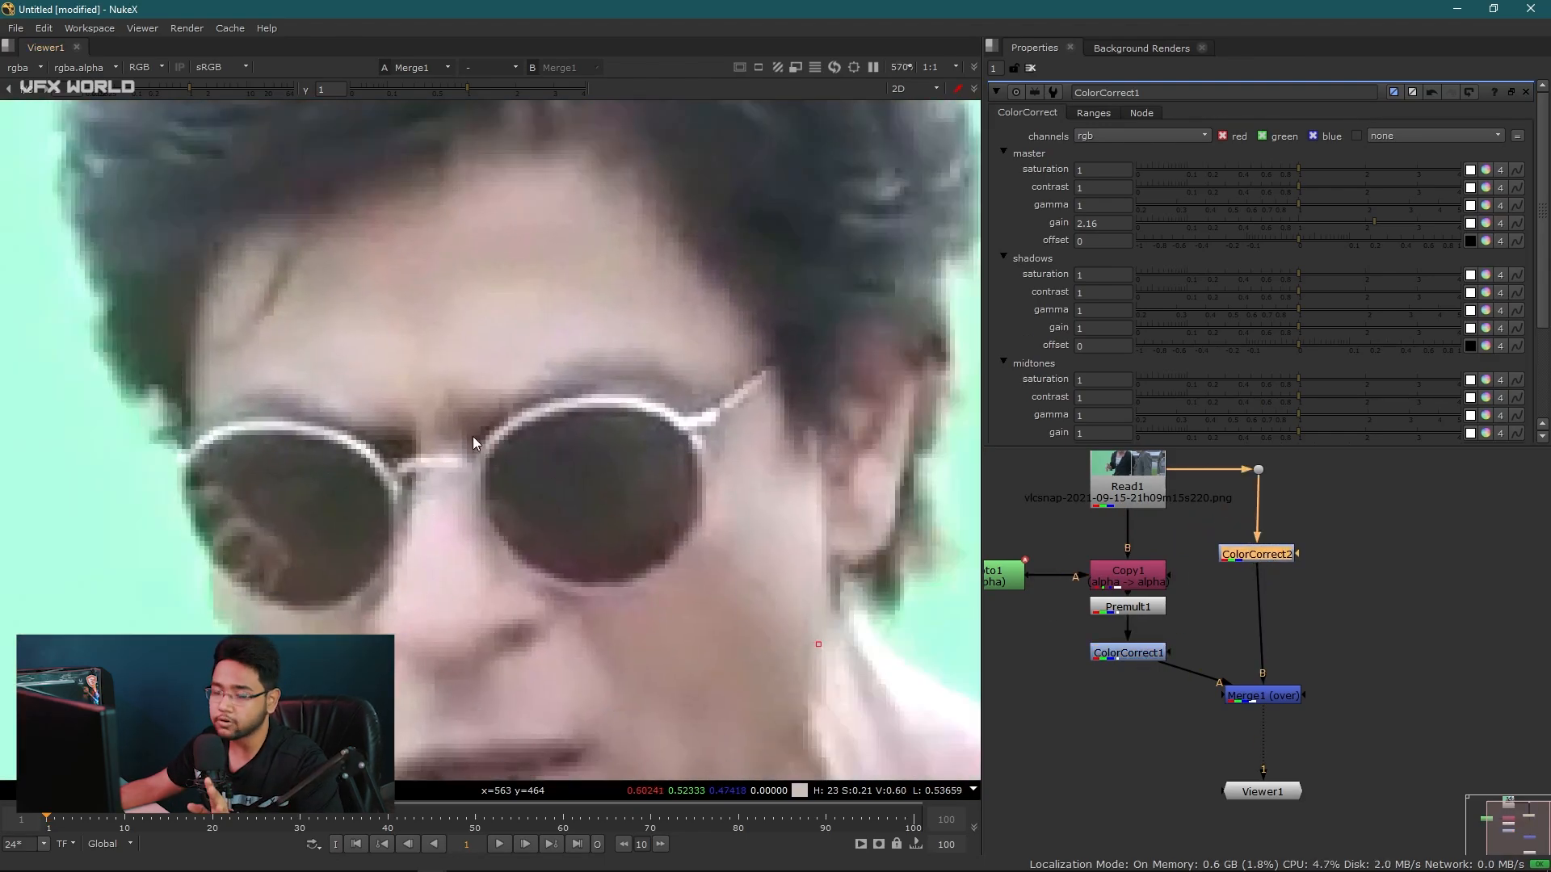
Step: Lower ColorCorrect1's master gain to 0.54 and inspect the darkened face's edge at pixel level
left_click(1128, 656)
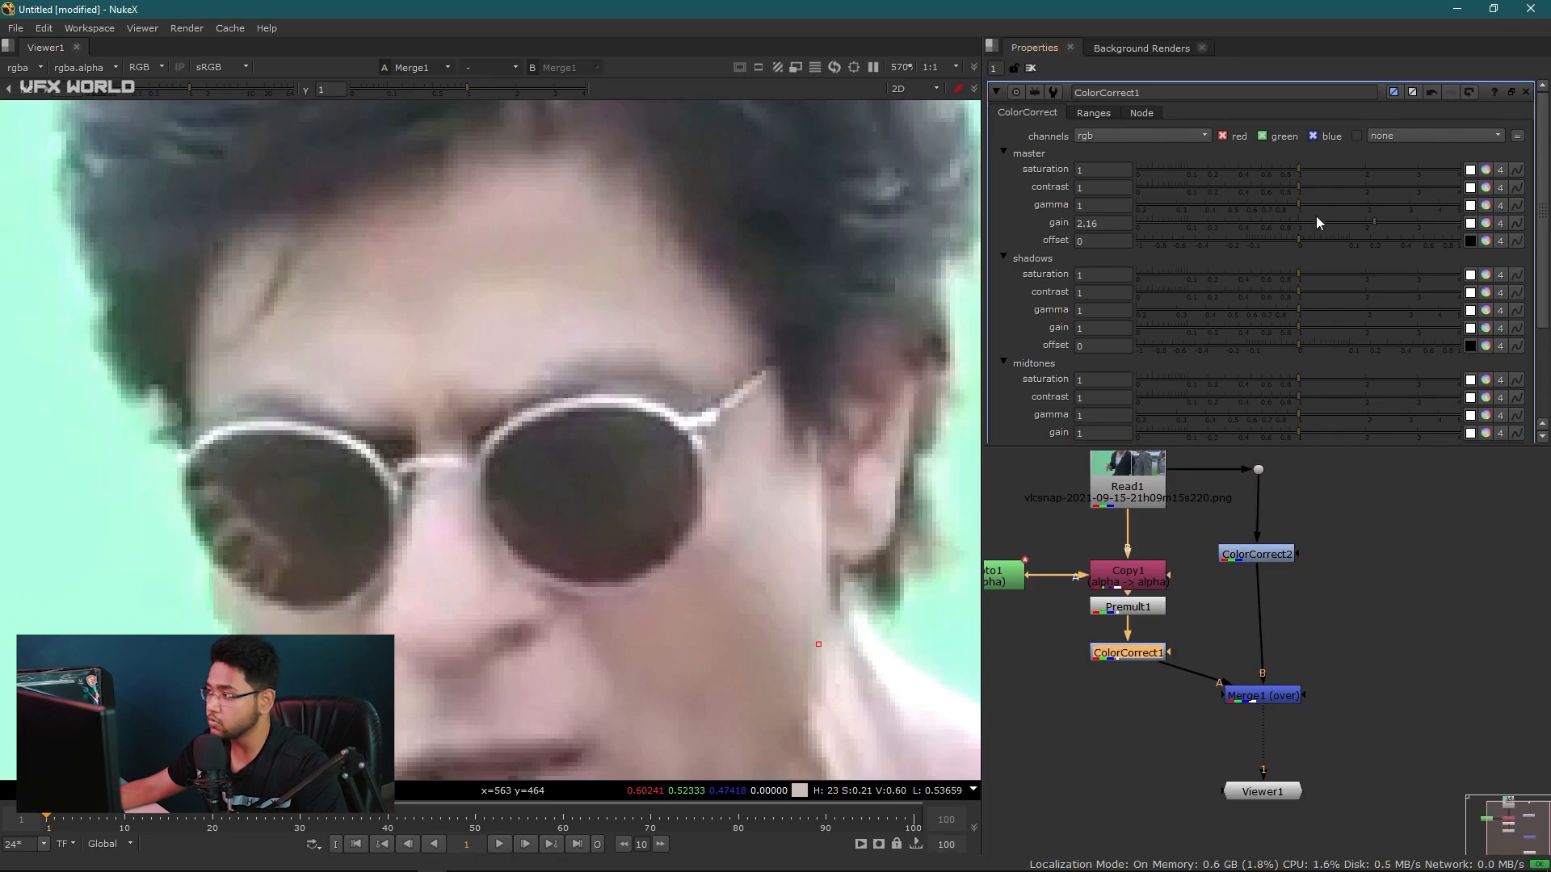
left_click_drag(1341, 220, 1253, 226)
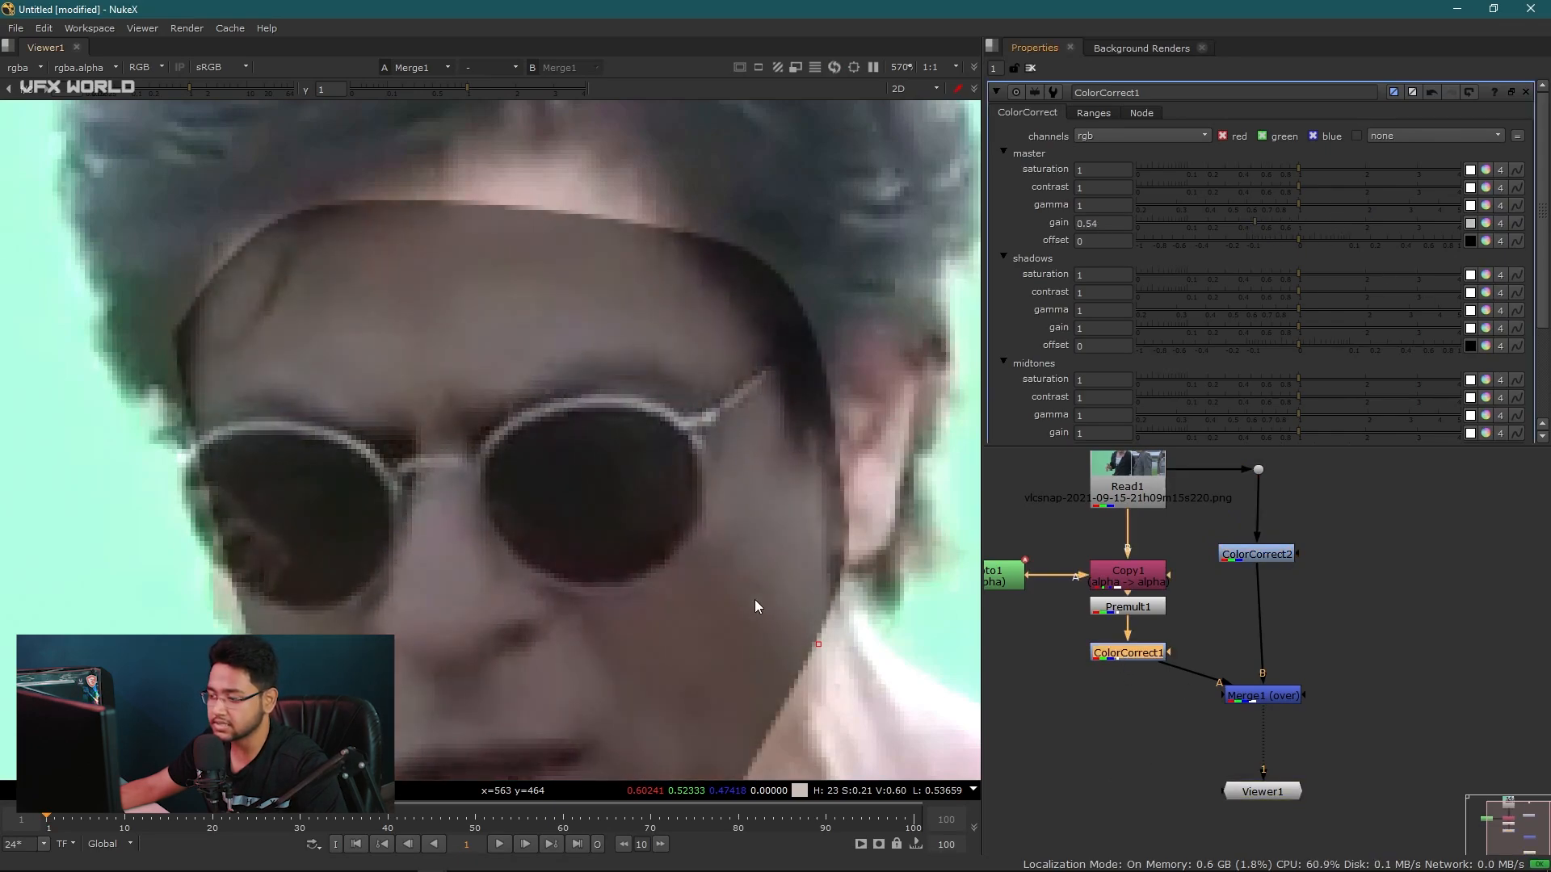
scroll(758, 605, "up", 10)
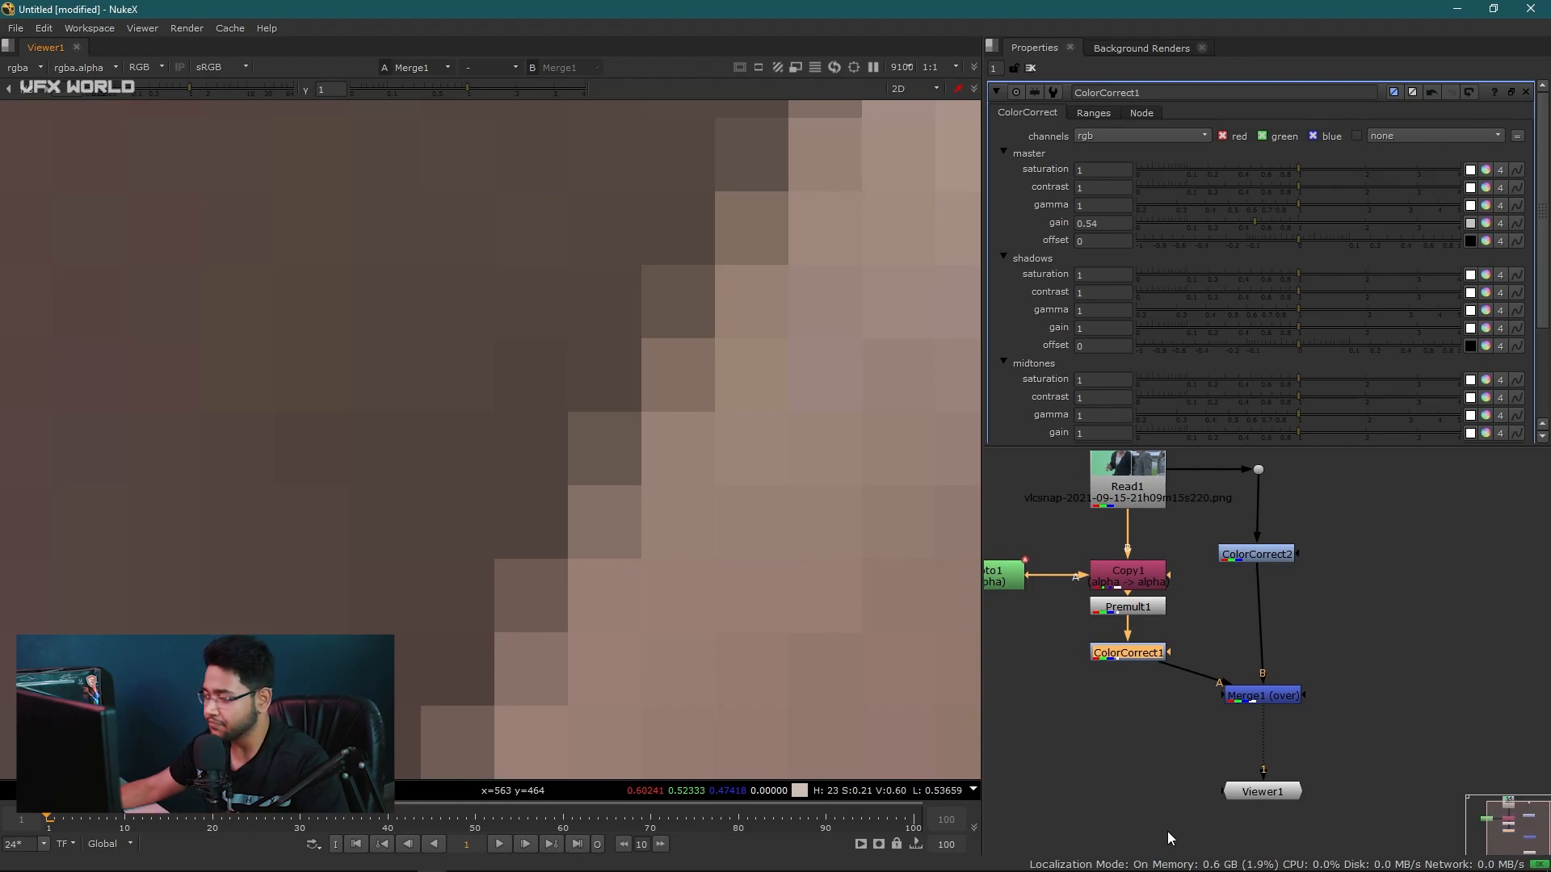
Step: Straighten ColorCorrect2's pipe, move Merge1 and Viewer1 lower together, and place ColorCorrect1 closer beneath Premult1
left_click(1260, 555)
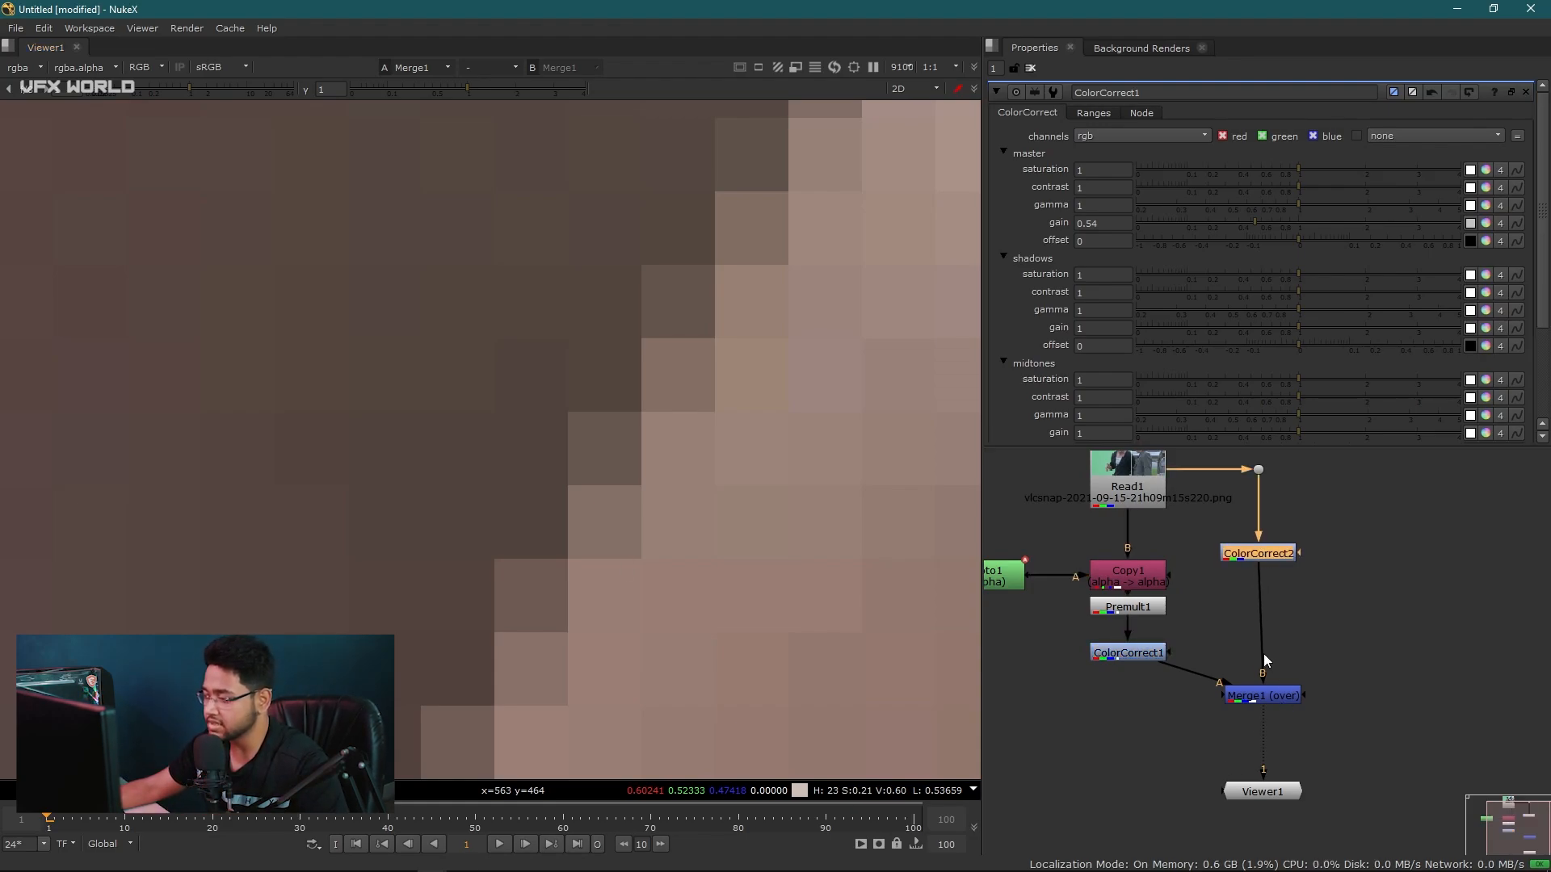
middle_click_drag(1264, 653, 1287, 582)
left_click_drag(1353, 592, 1251, 741)
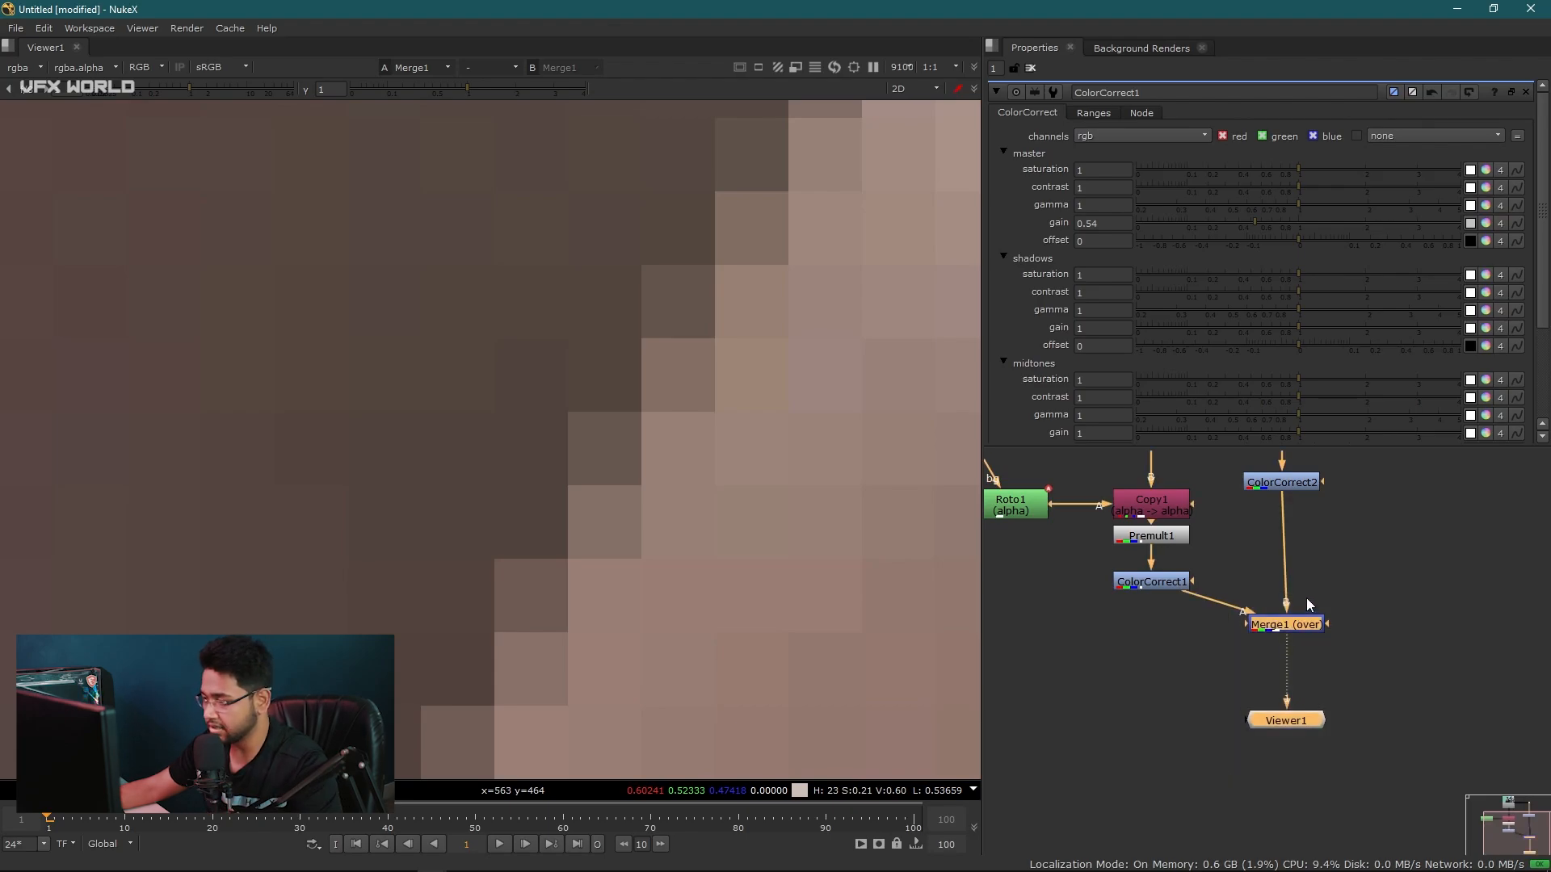
left_click_drag(1305, 628, 1301, 702)
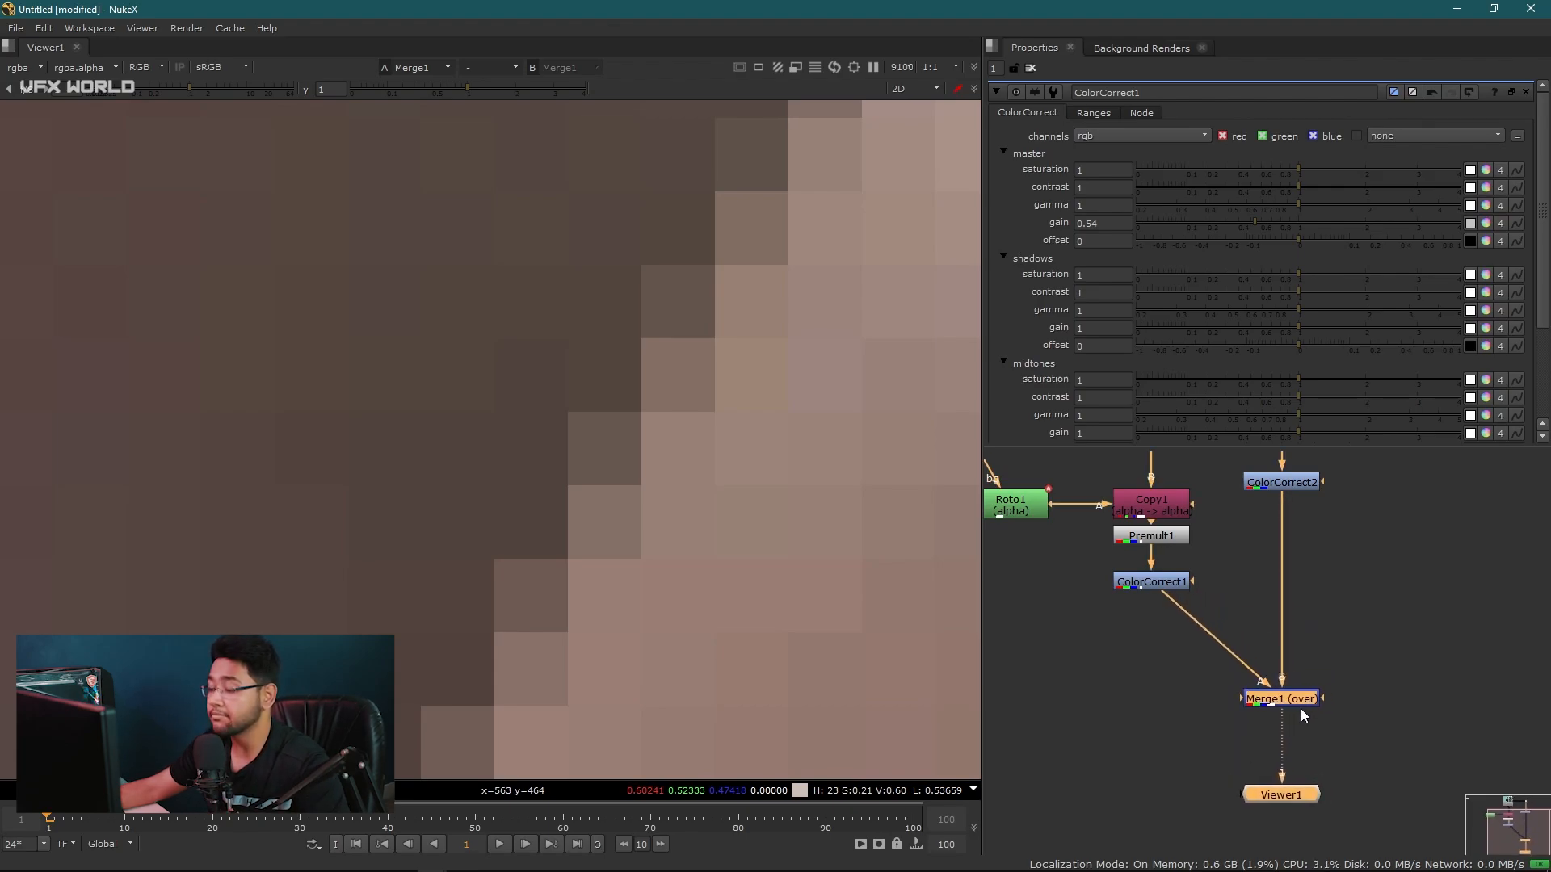
left_click(1355, 605)
left_click_drag(1136, 588, 1132, 578)
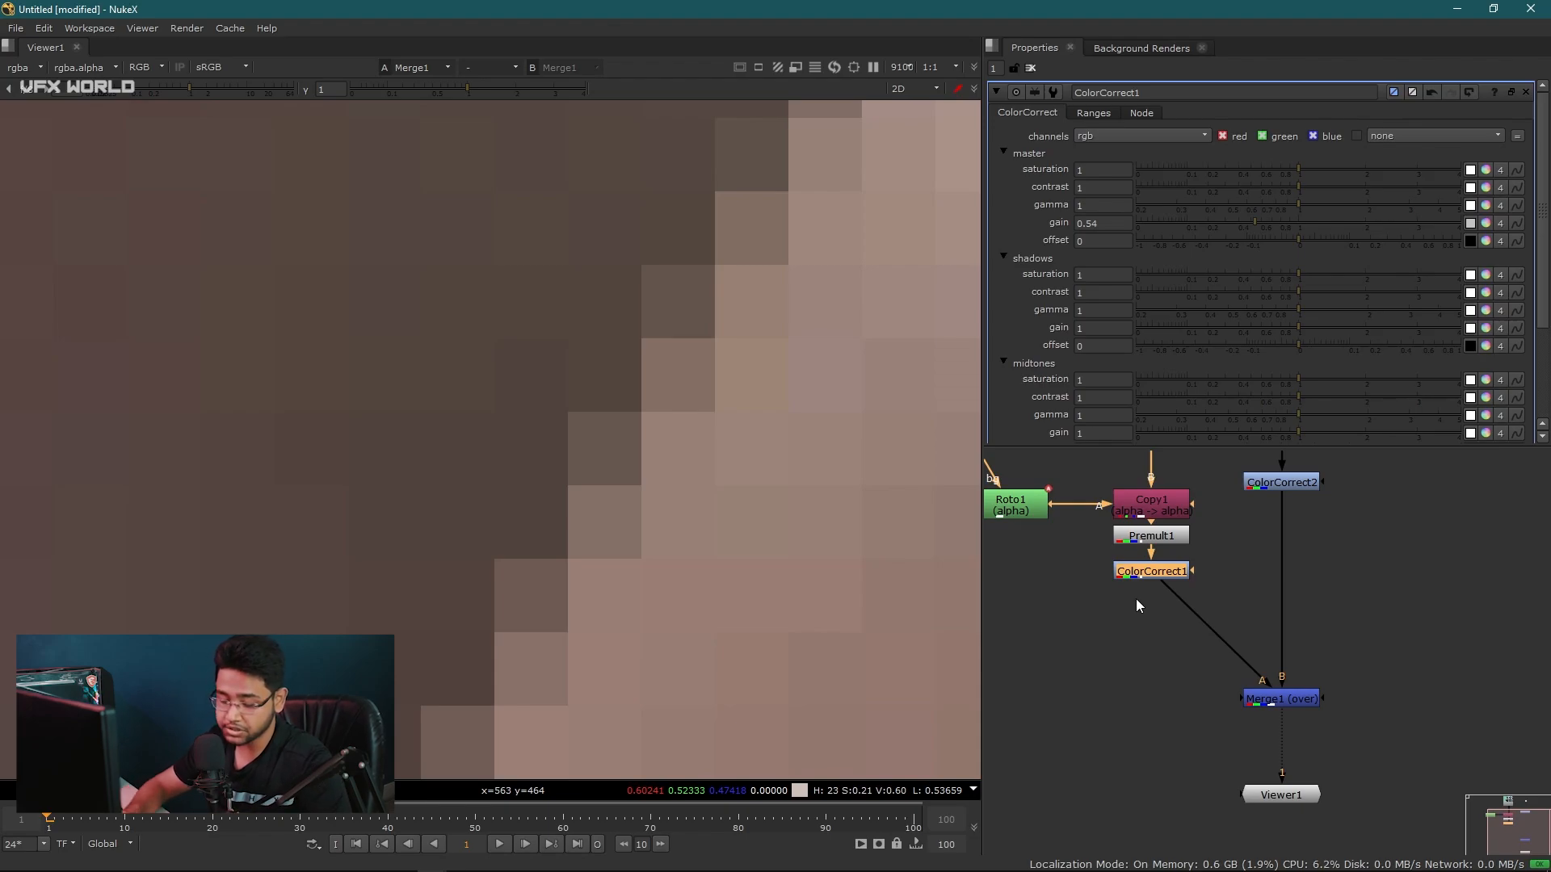
Step: Insert an Unpremult node between ColorCorrect1 and Merge1, and disable ColorCorrect1
key("Tab")
type("un")
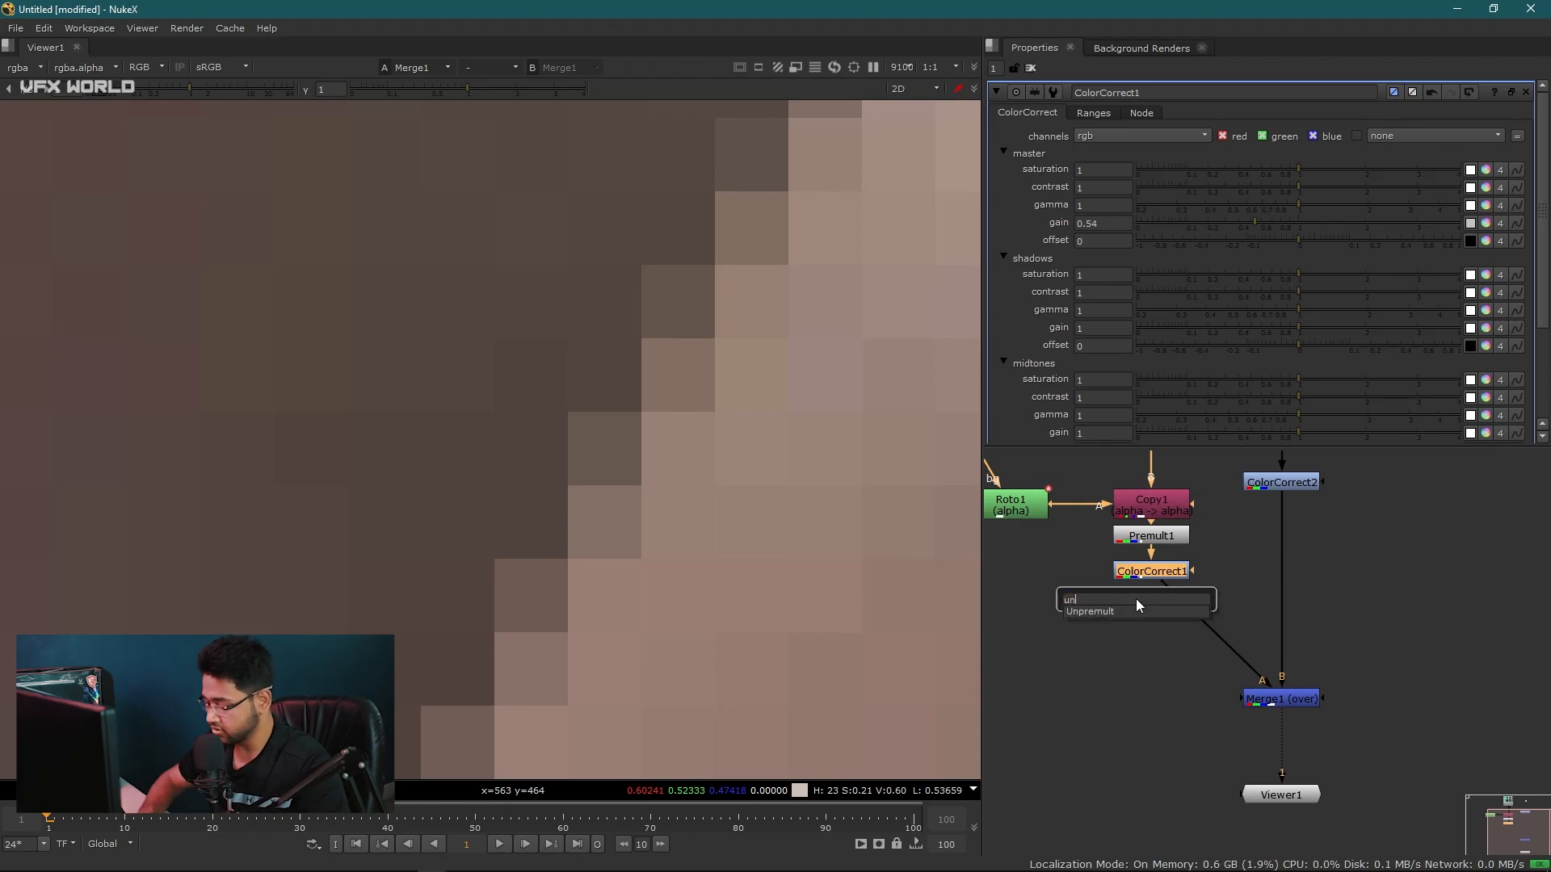
key("Down")
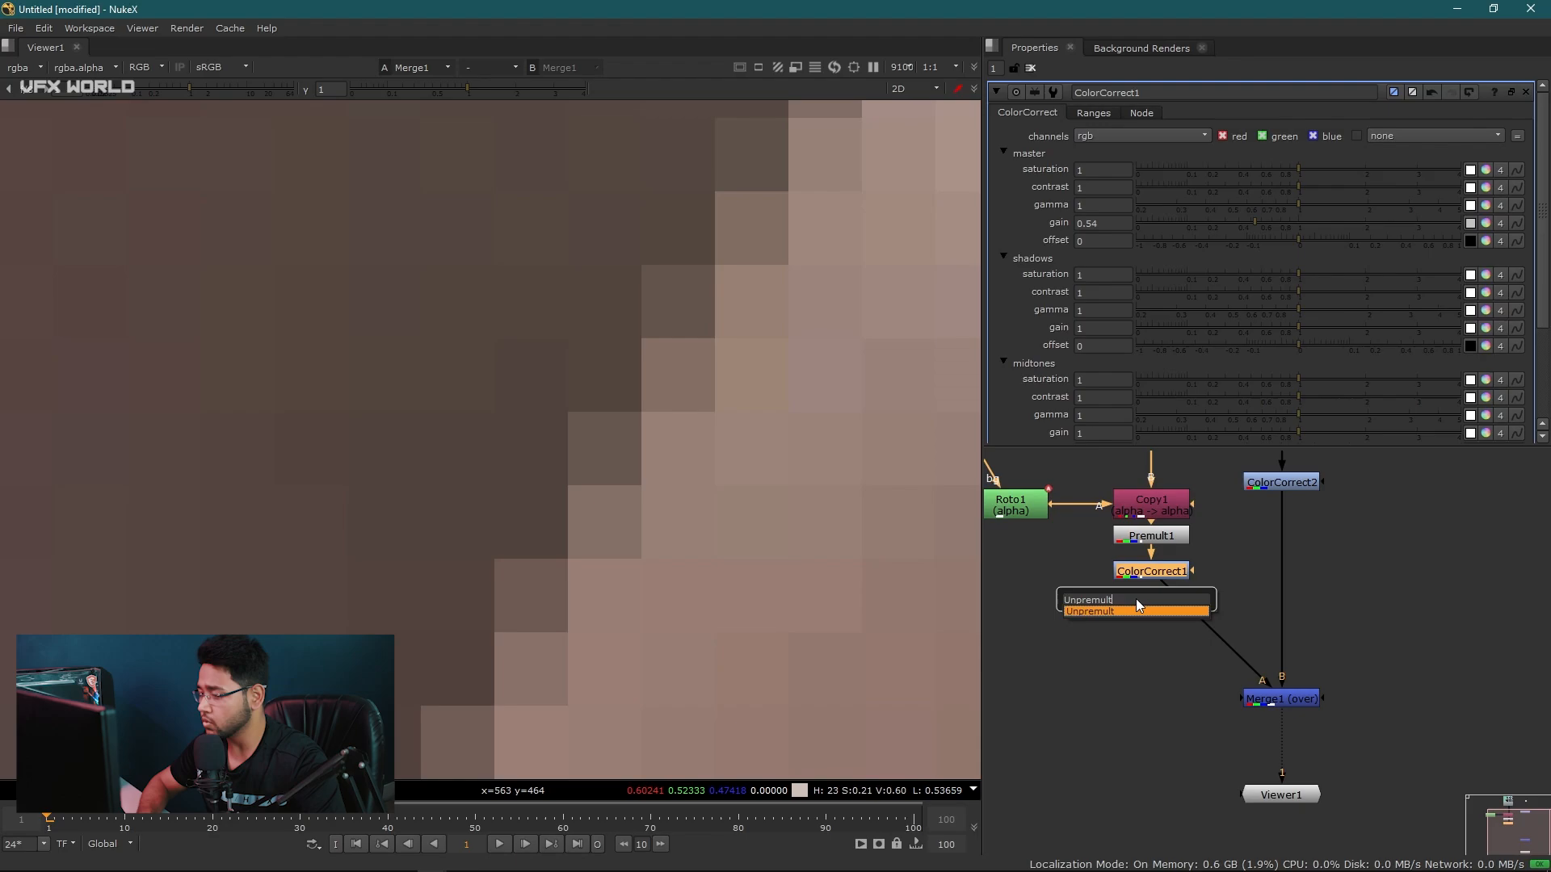
key("Return")
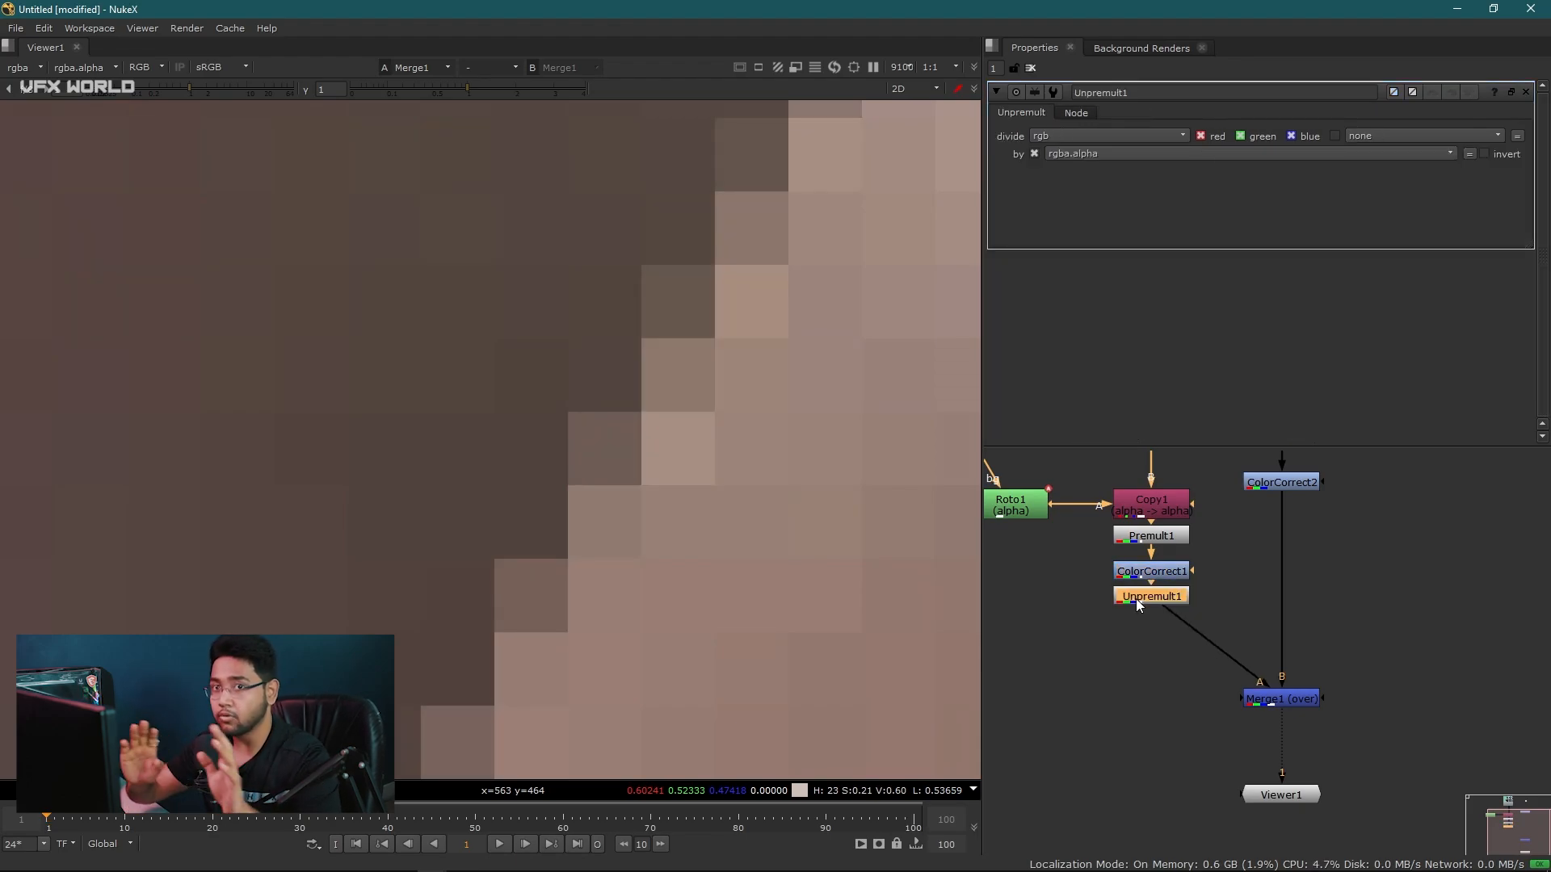
left_click(1148, 575)
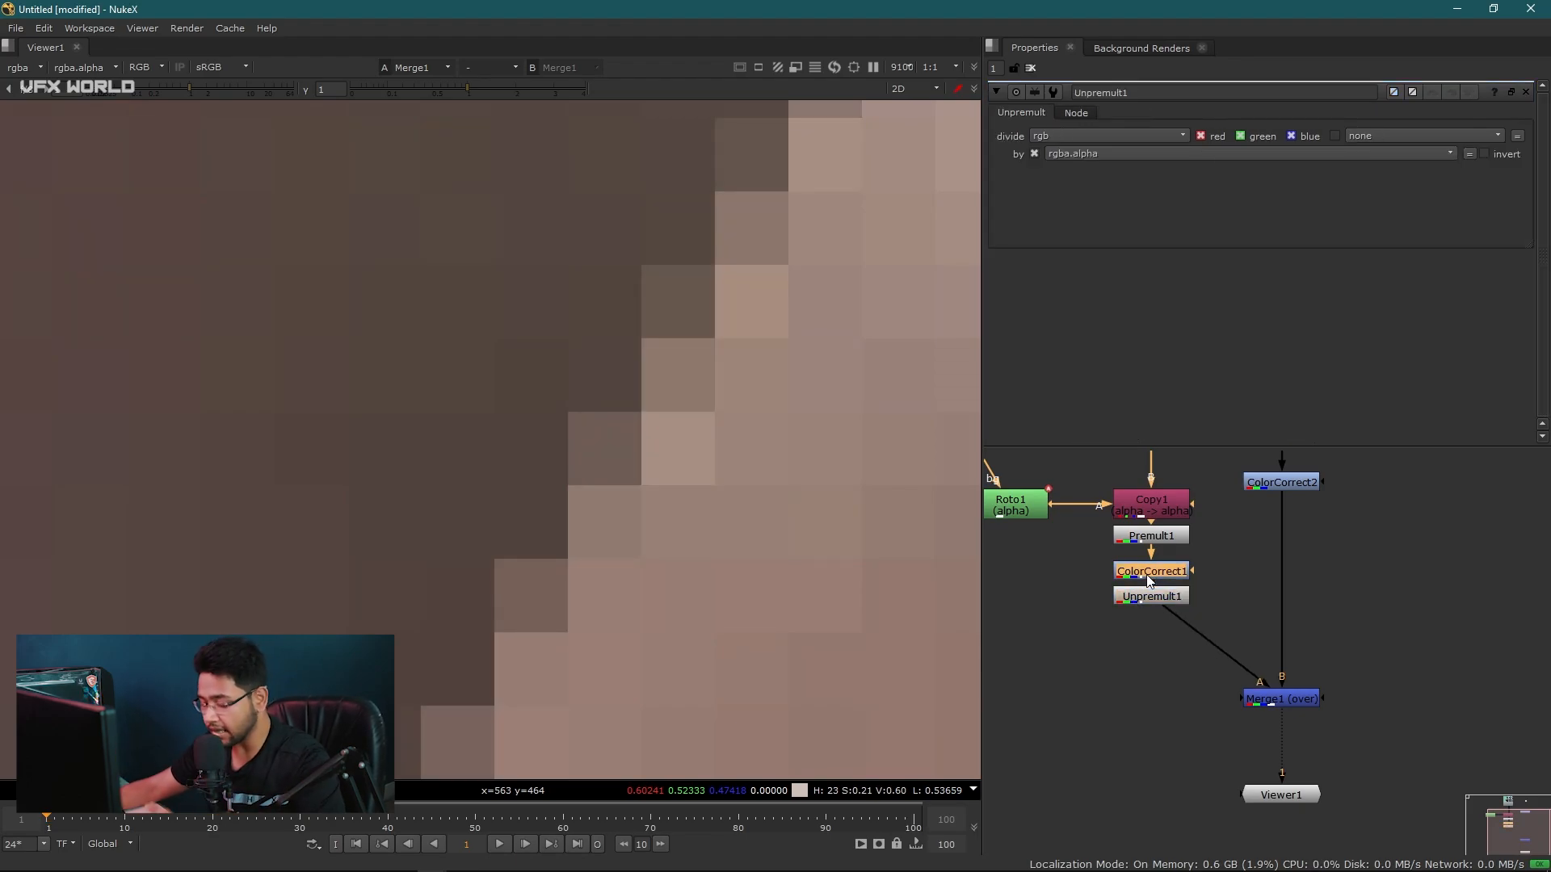
key("d")
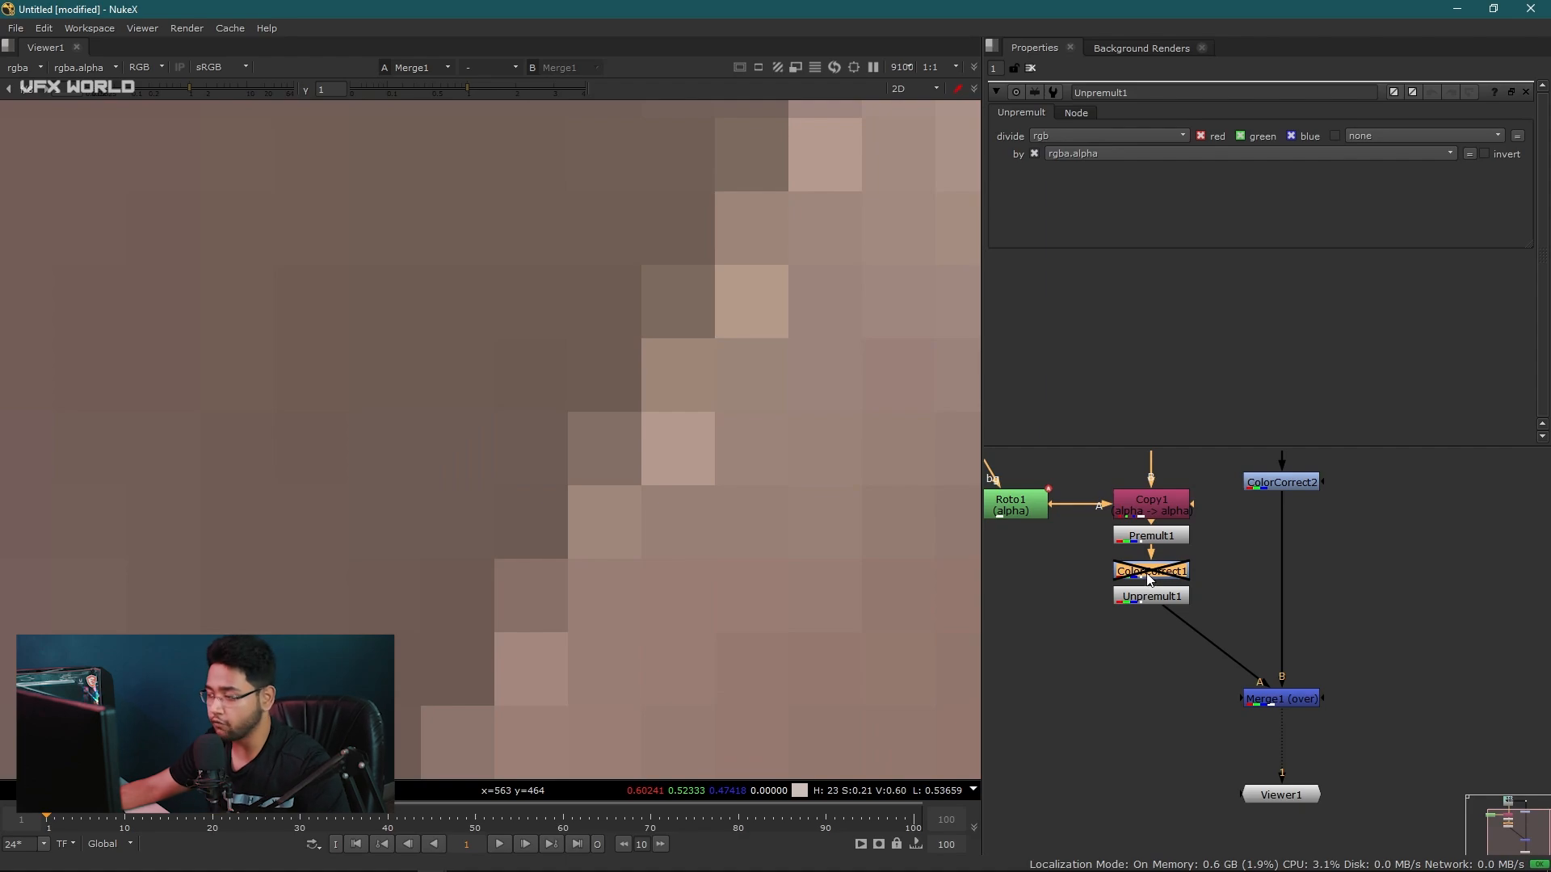
Step: View Premult1's output and then Unpremult1's output to examine the face's edge pixels
left_click(1153, 539)
key("1")
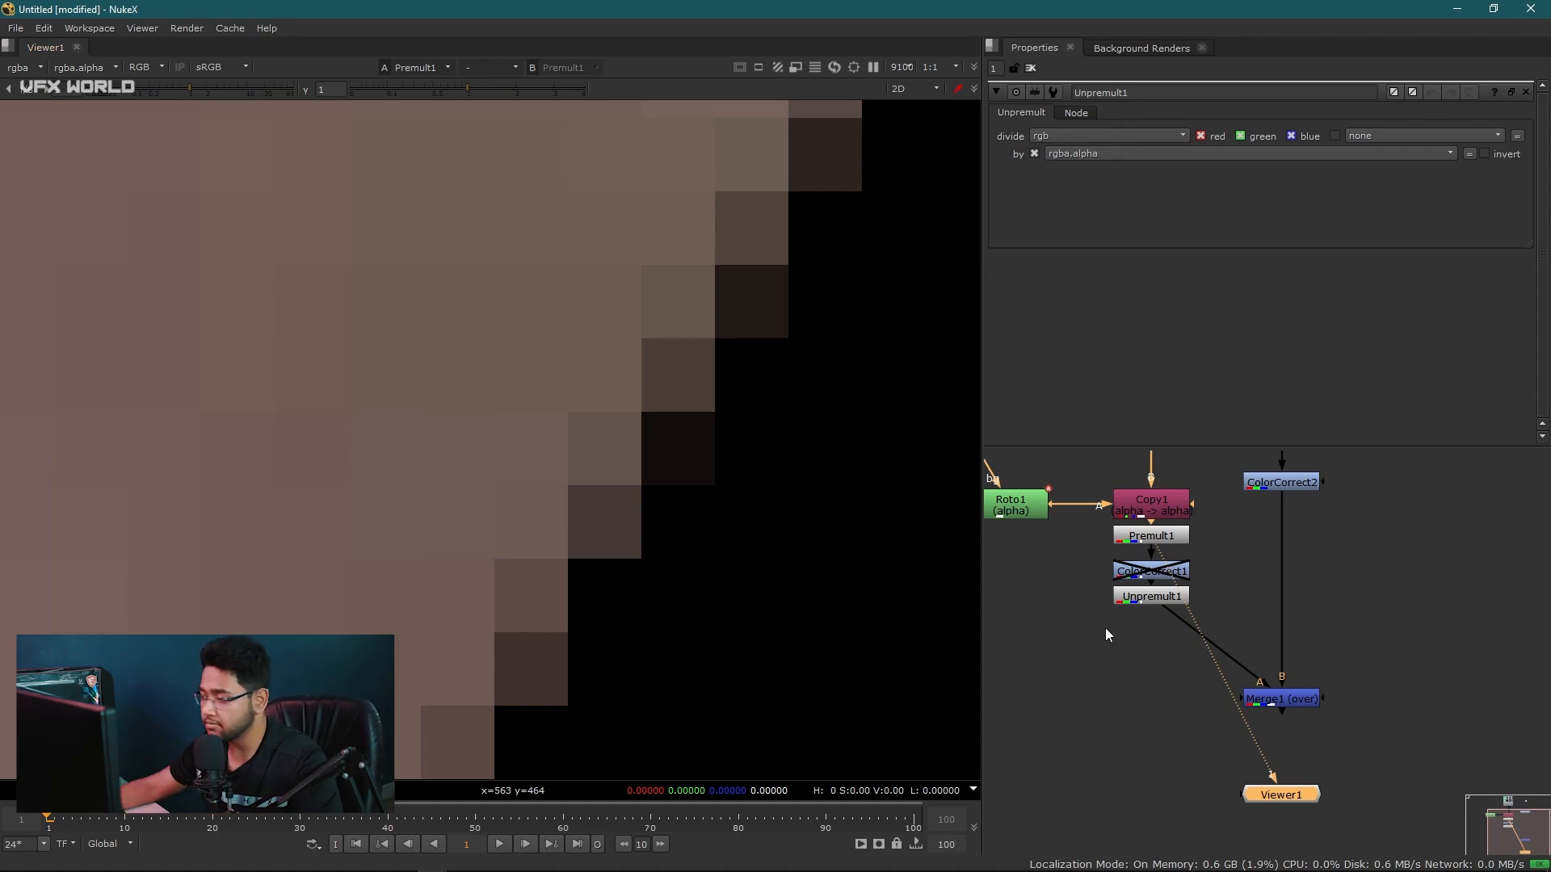
left_click(1130, 602)
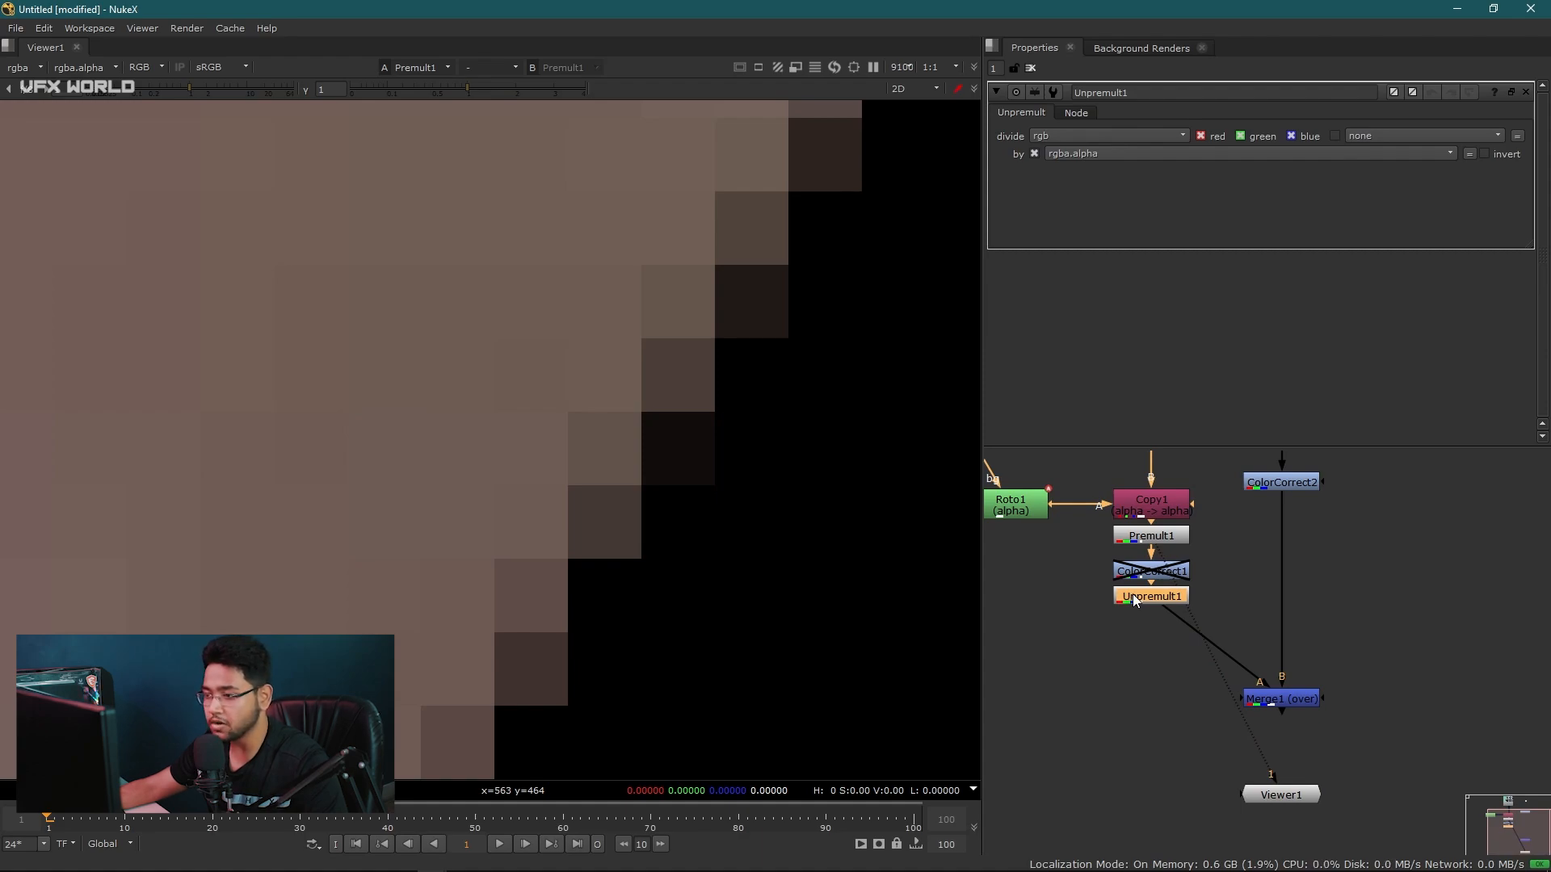
key("1")
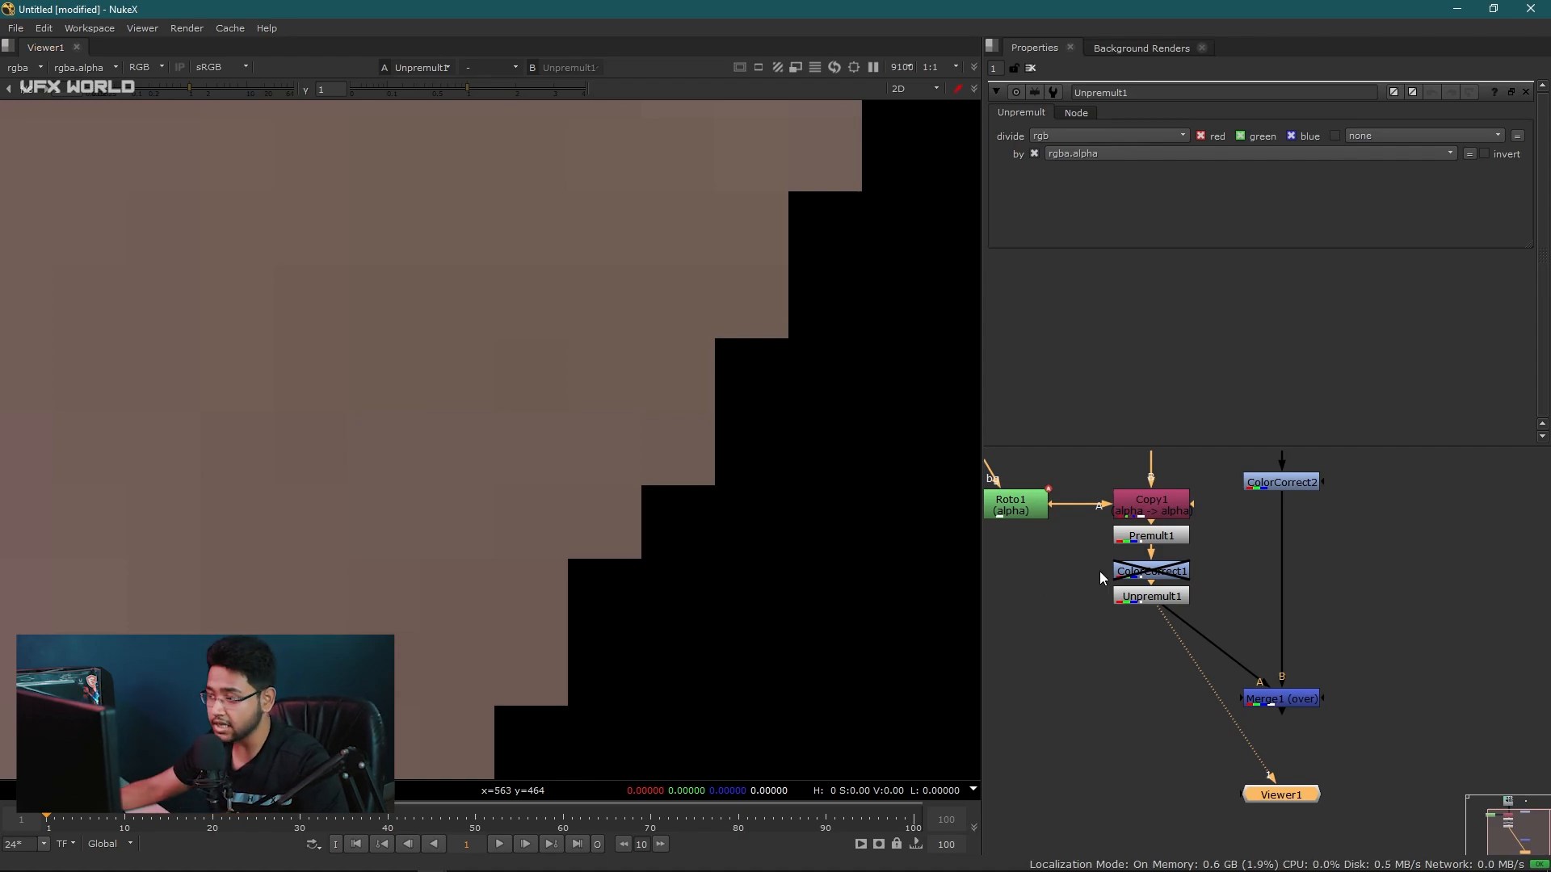
Step: Toggle the viewer repeatedly between Premult1 and Unpremult1 to compare their edge pixels
left_click(1129, 540)
key("1")
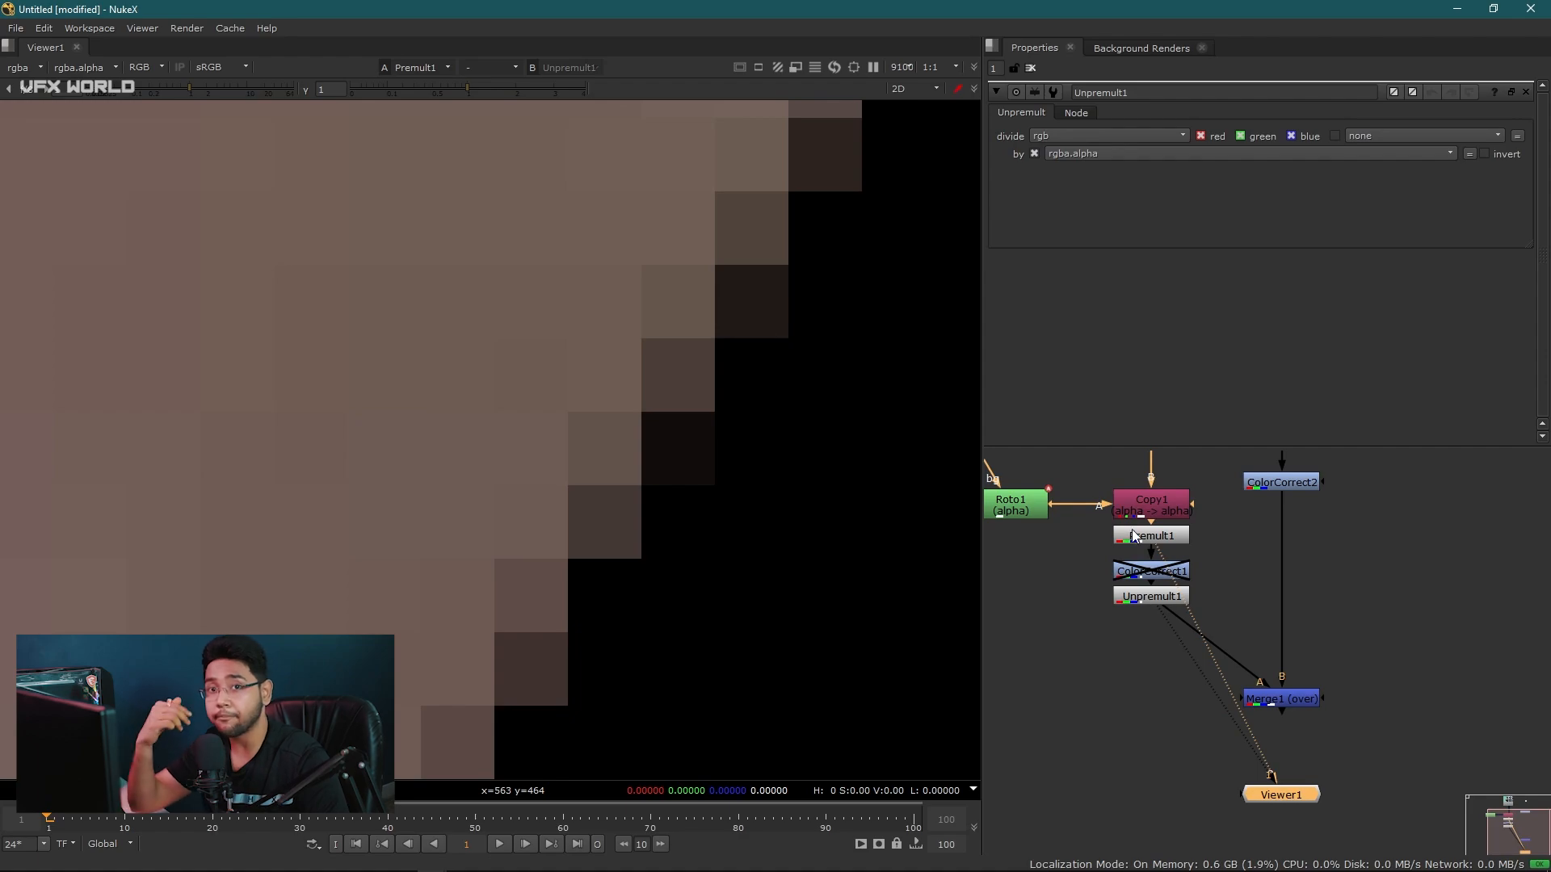
key("2")
key("1")
key("2")
key("1")
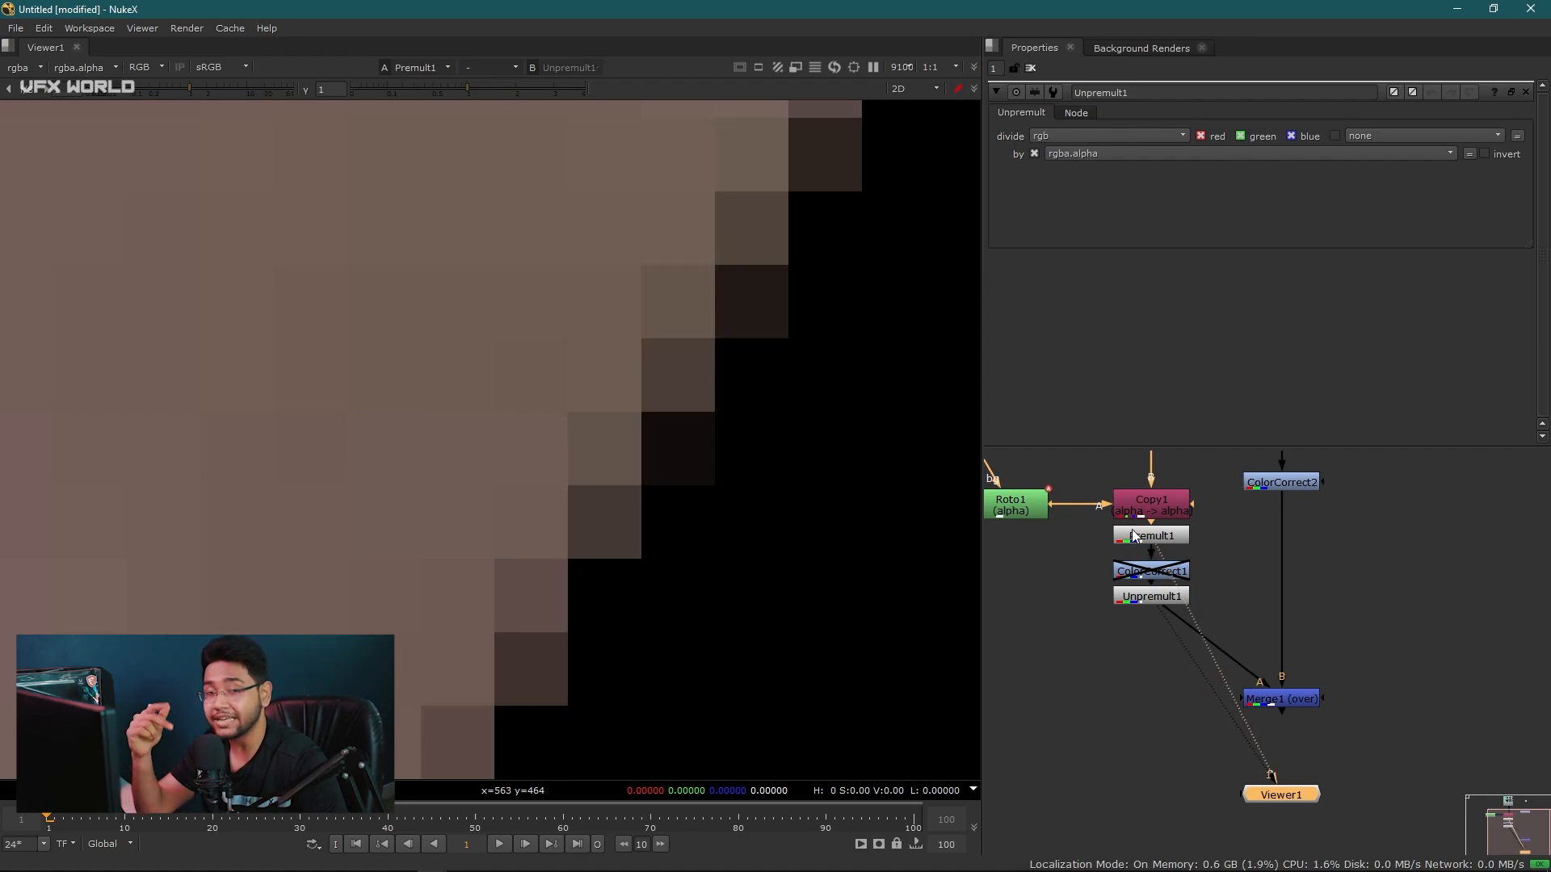
key("2")
key("1")
key("2")
key("1")
key("2")
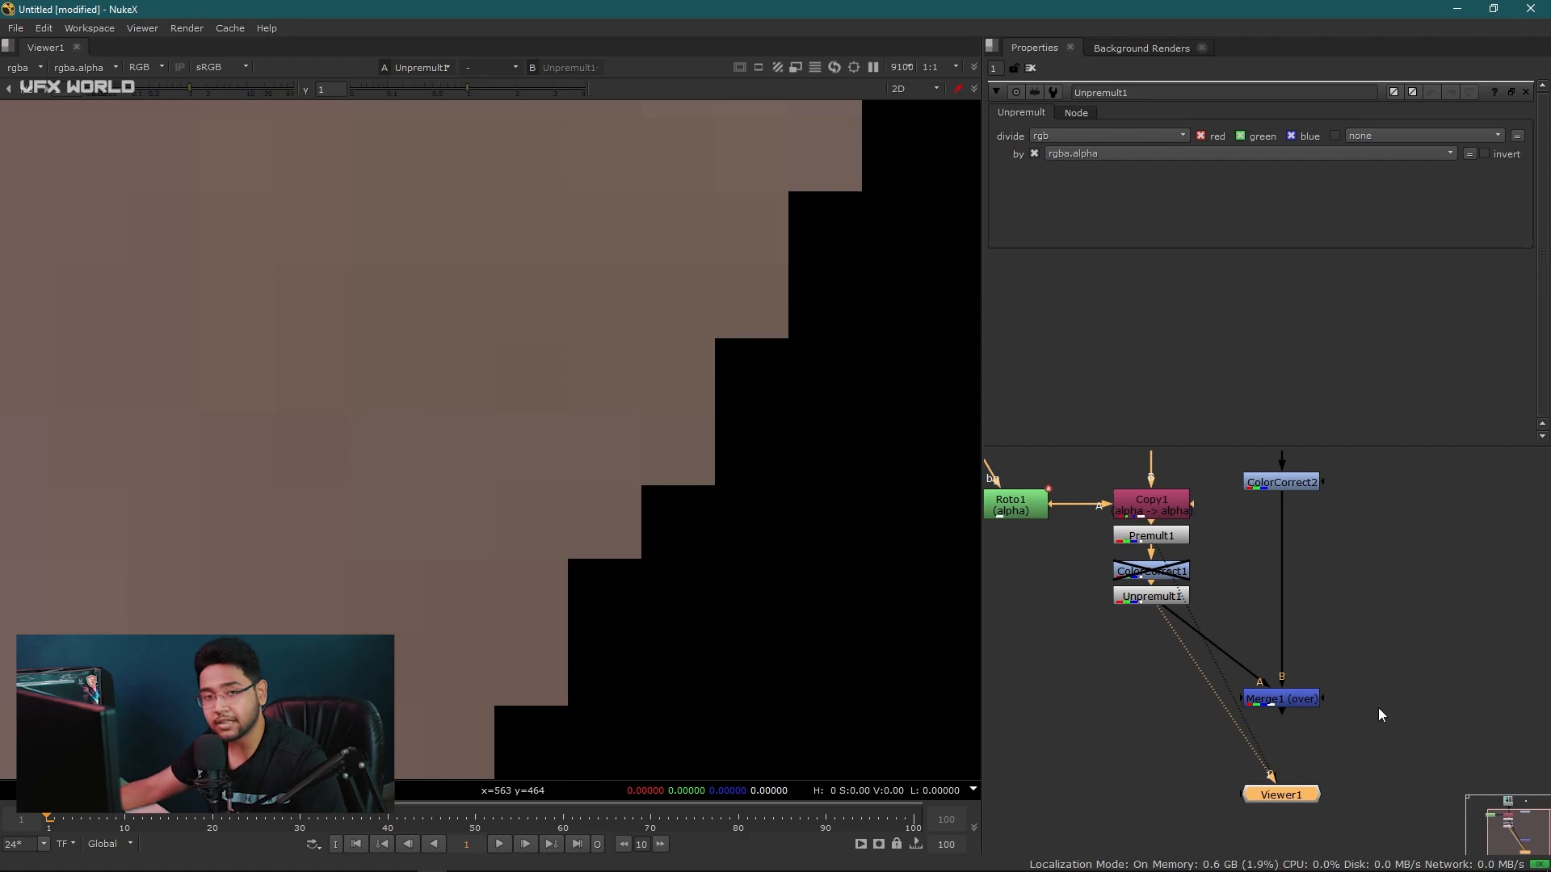
Step: Compare Unpremult1's alpha channel with its RGB image along the face's edge around the cheek and chin
scroll(711, 328, "down", 5)
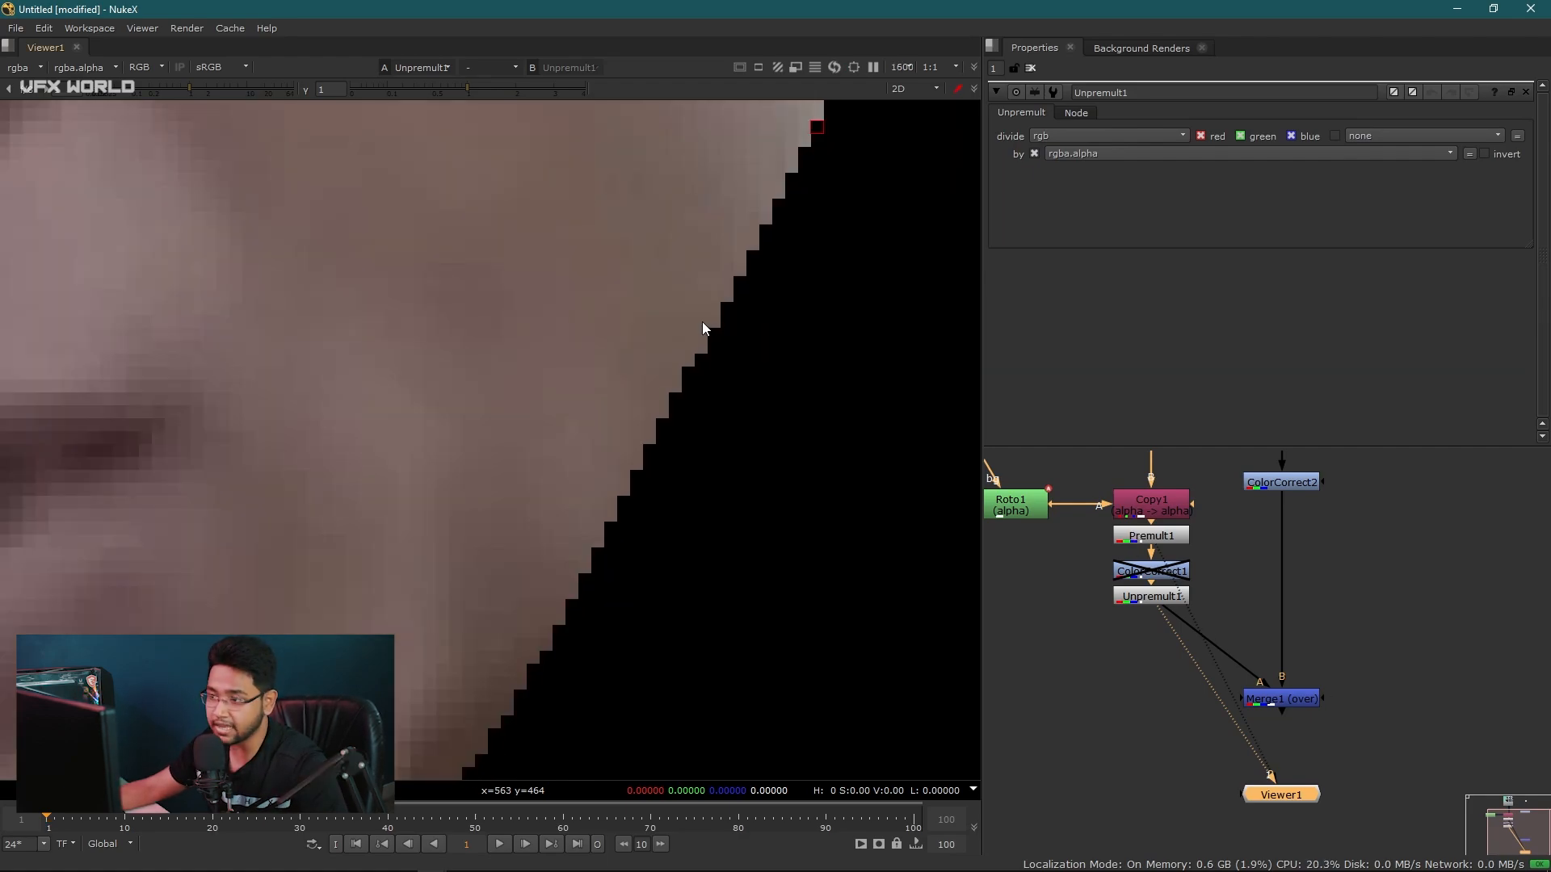
key("a")
scroll(683, 371, "down", 3)
key("a")
key("a")
key("a")
key("a")
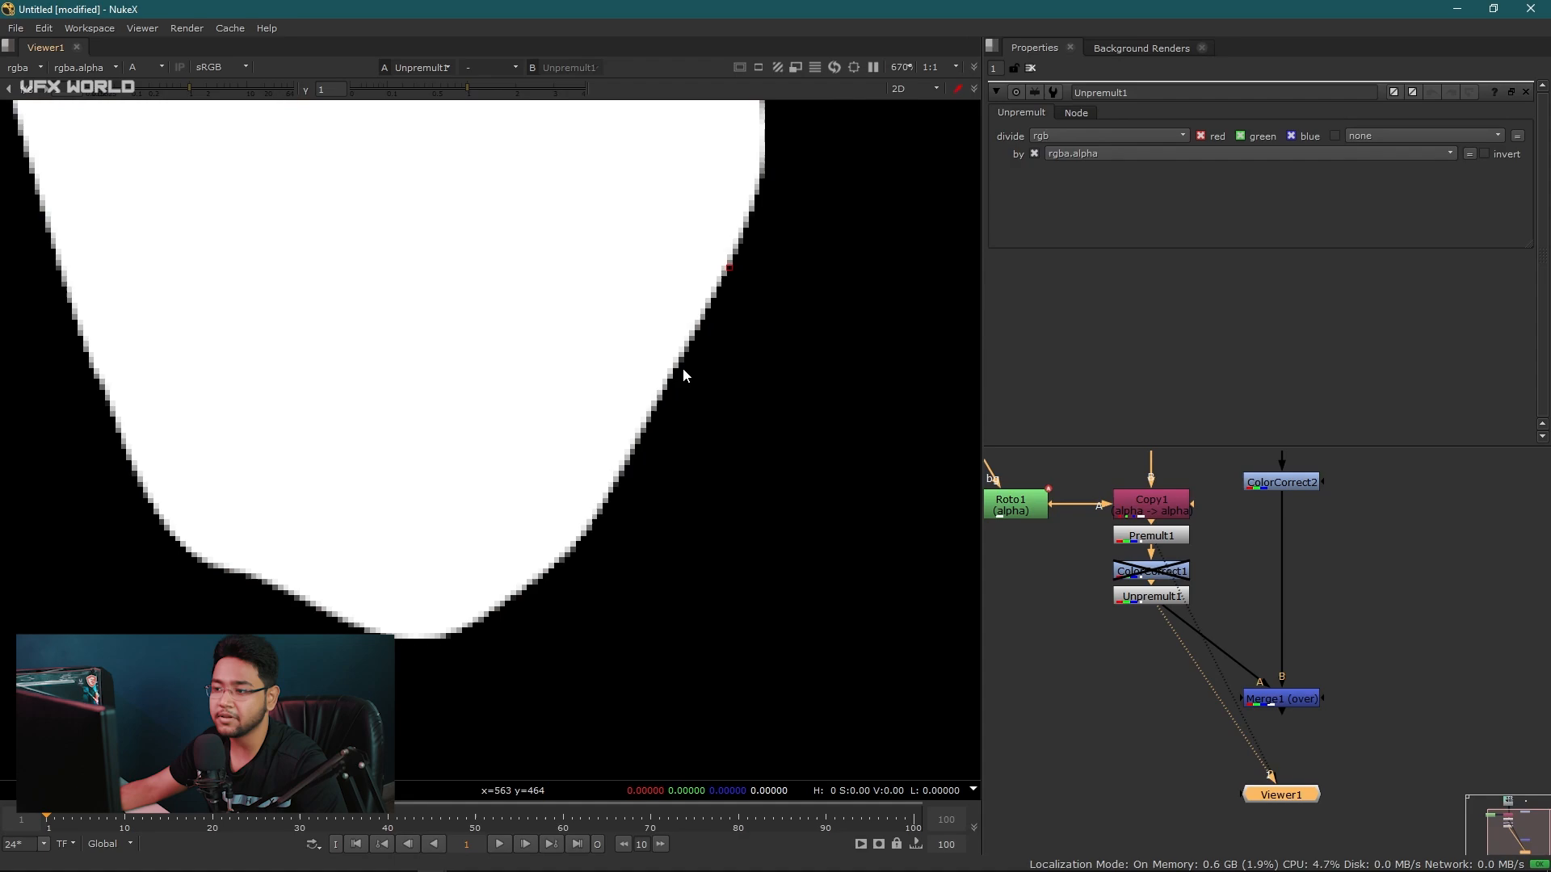
key("a")
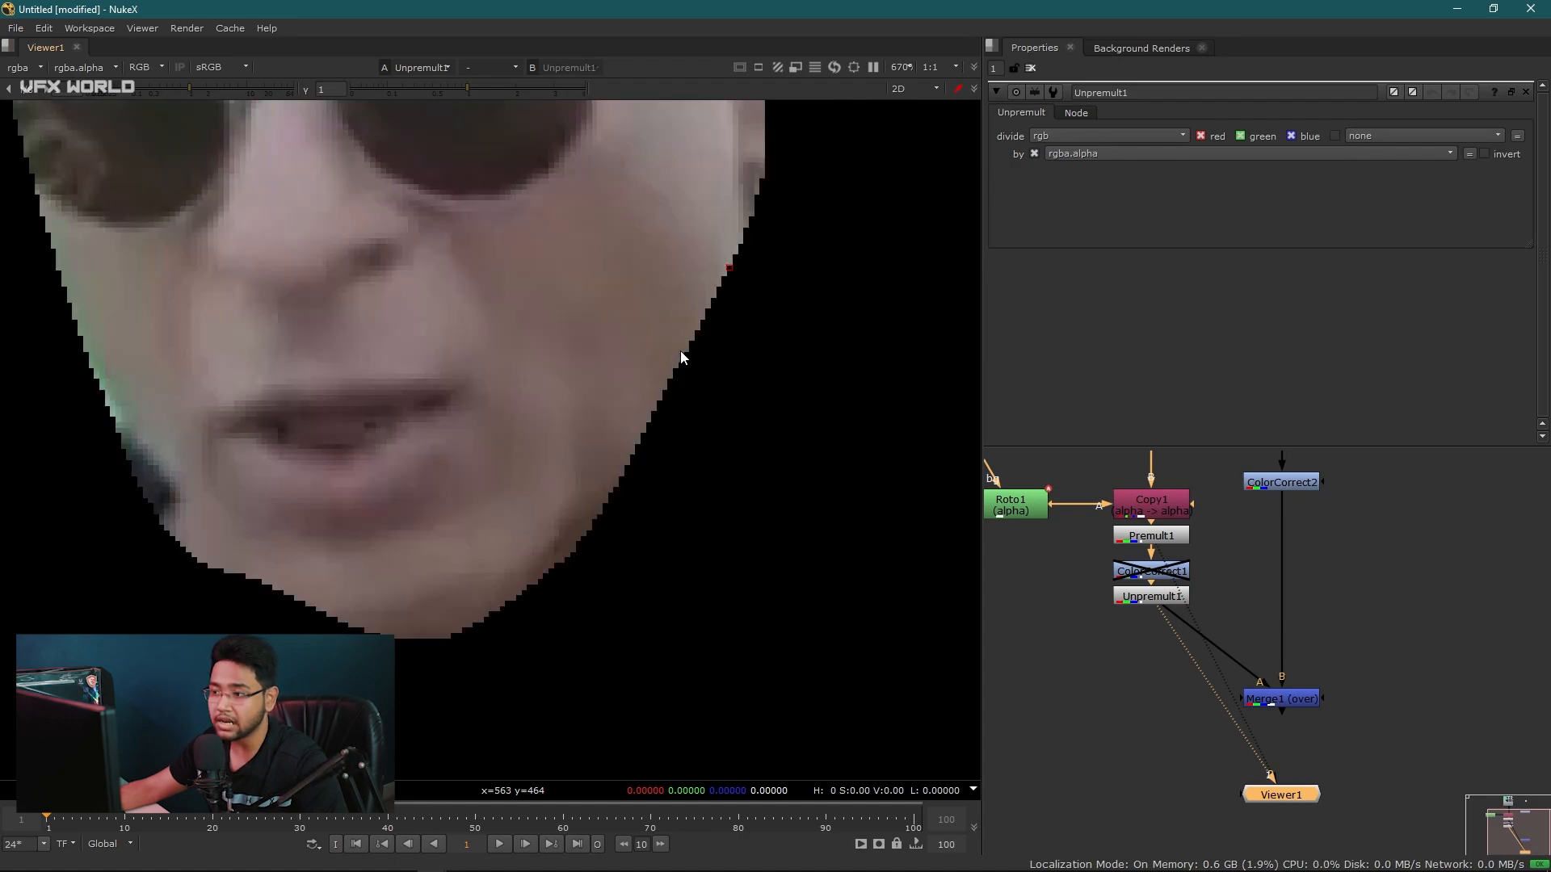
scroll(680, 350, "up", 7)
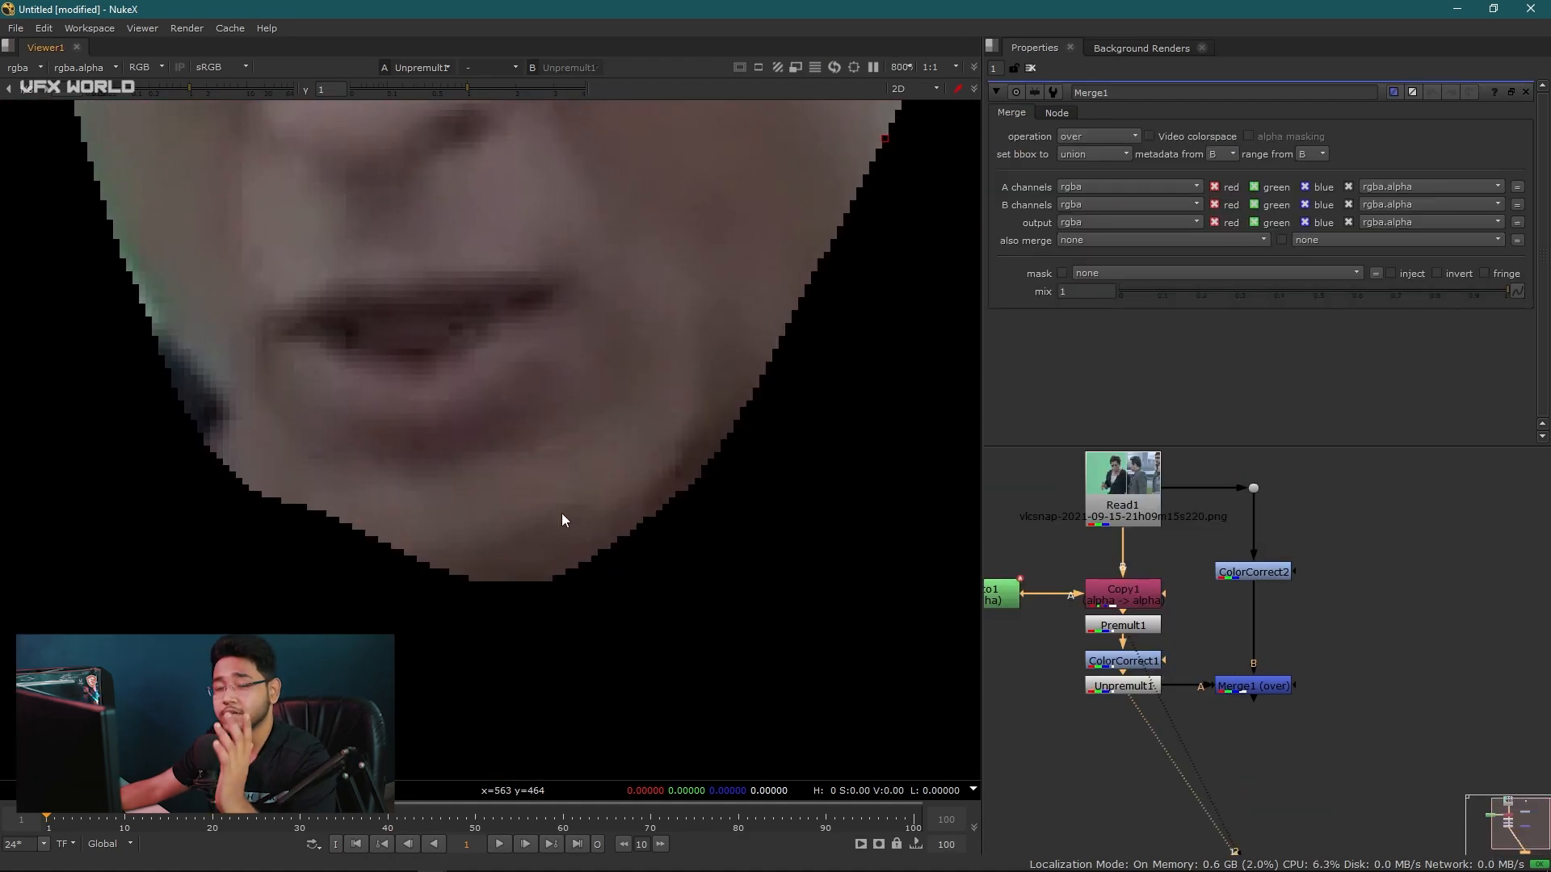
Step: View Merge1's output and examine the merged face's edge at pixel level
left_click(1262, 693)
key("1")
scroll(543, 535, "up", 4)
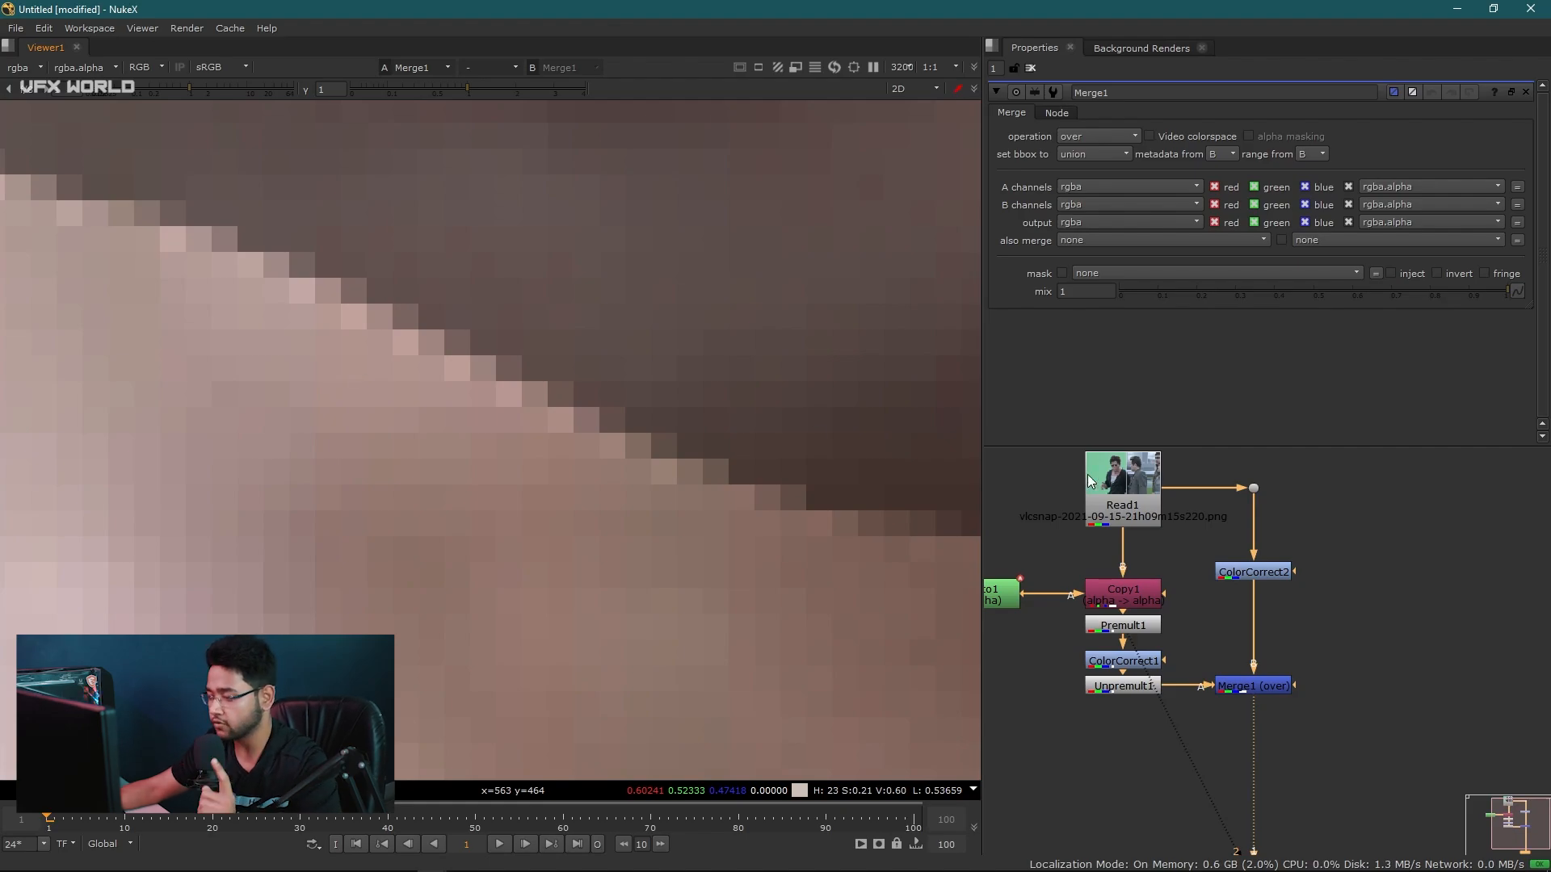
Step: Delete ColorCorrect1 and ColorCorrect2 from the node graph, and inspect the merged face's outline from the chin to the forehead
left_click(1125, 667)
key("Delete")
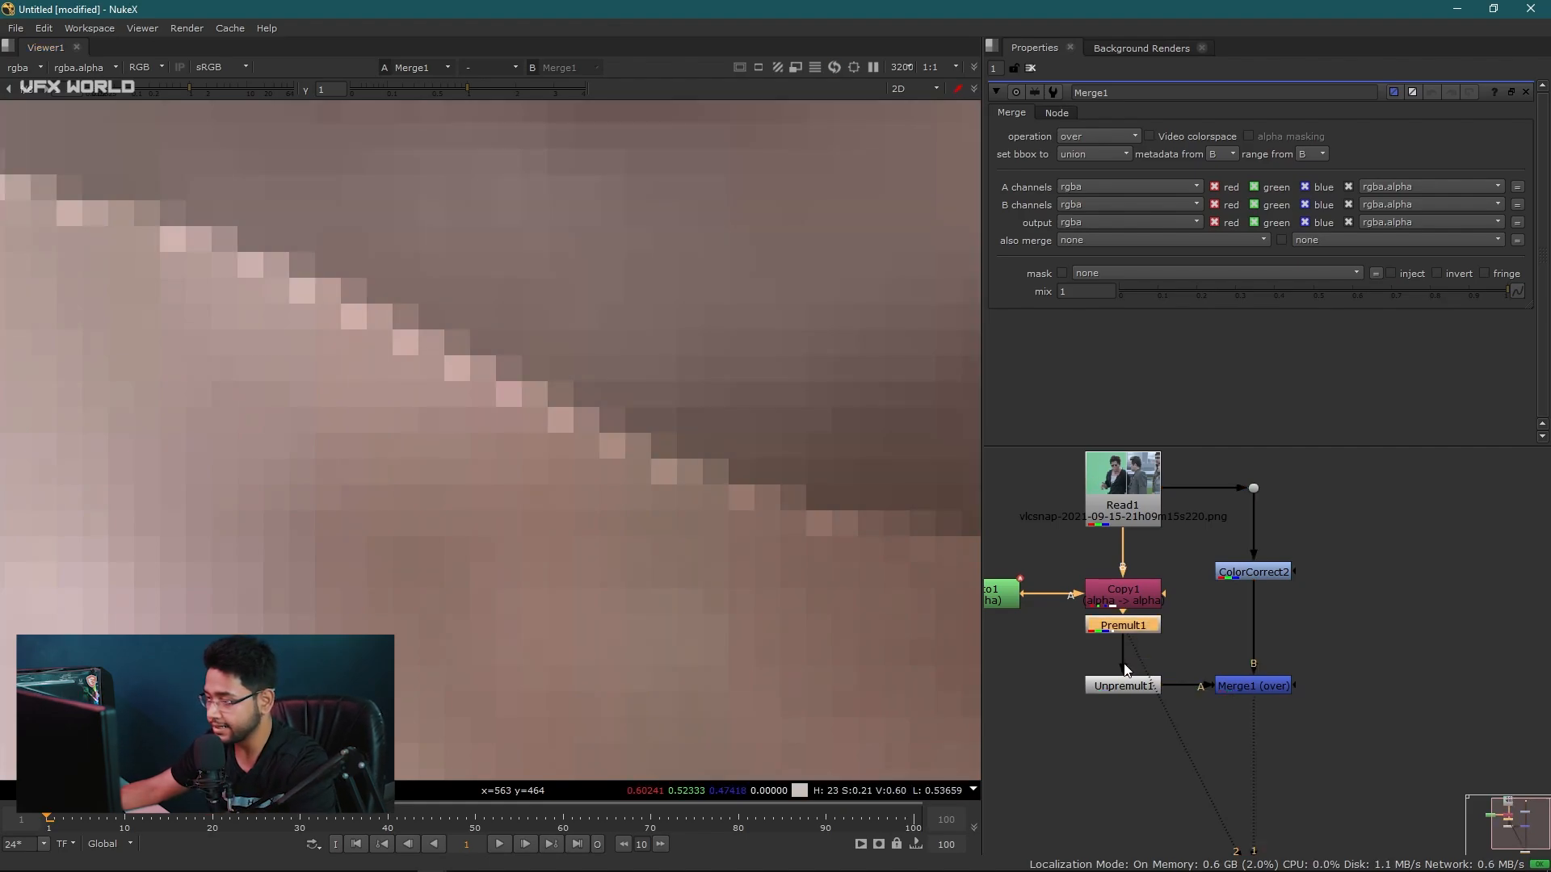
scroll(866, 607, "down", 2)
scroll(752, 544, "down", 7)
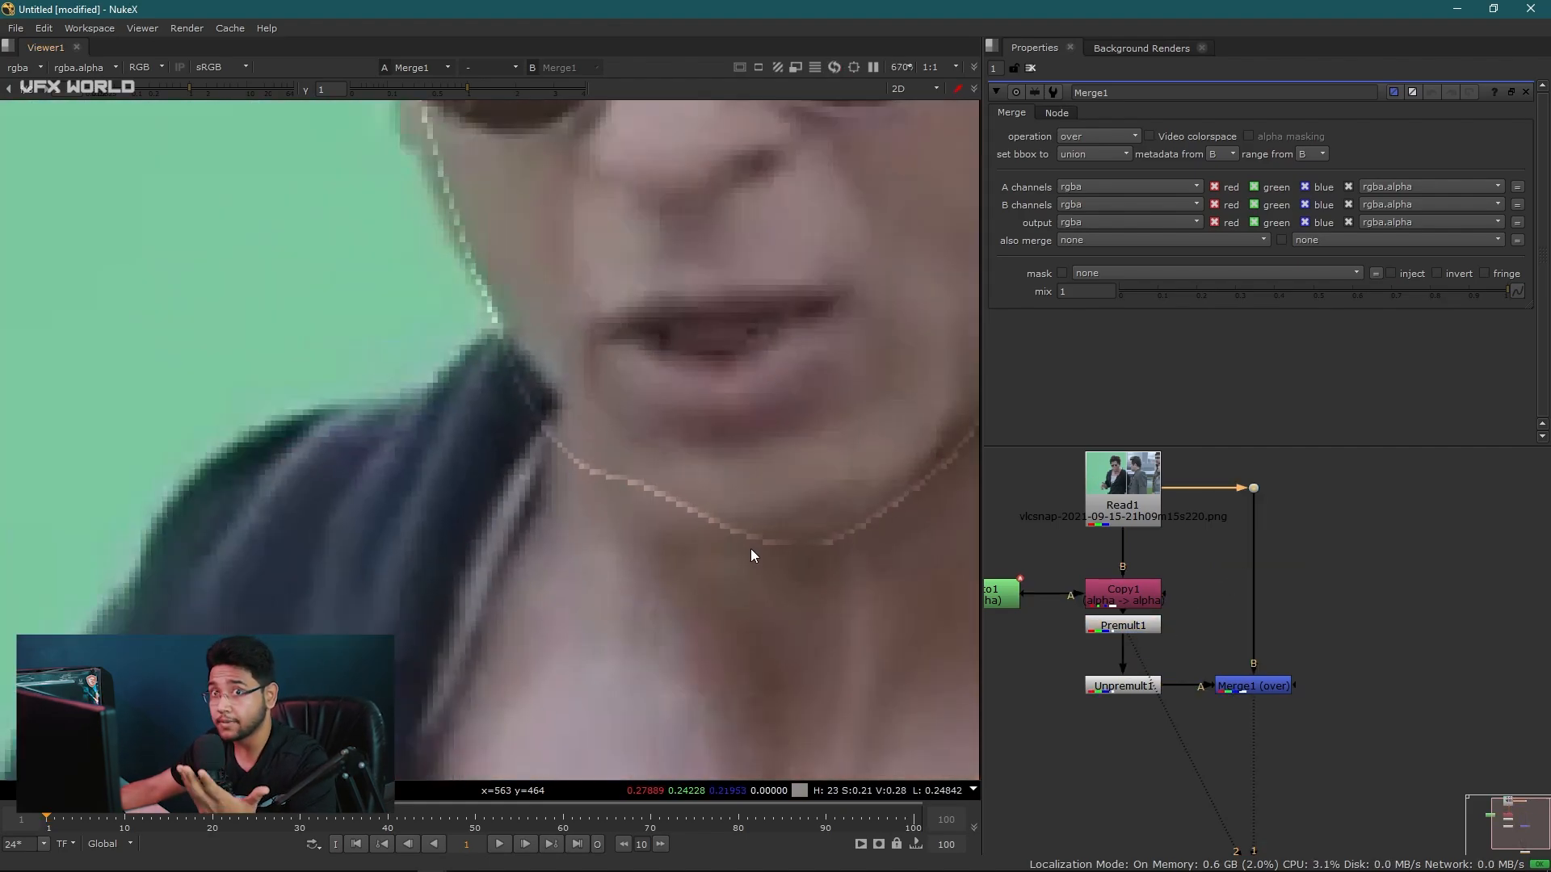
scroll(721, 278, "up", 8)
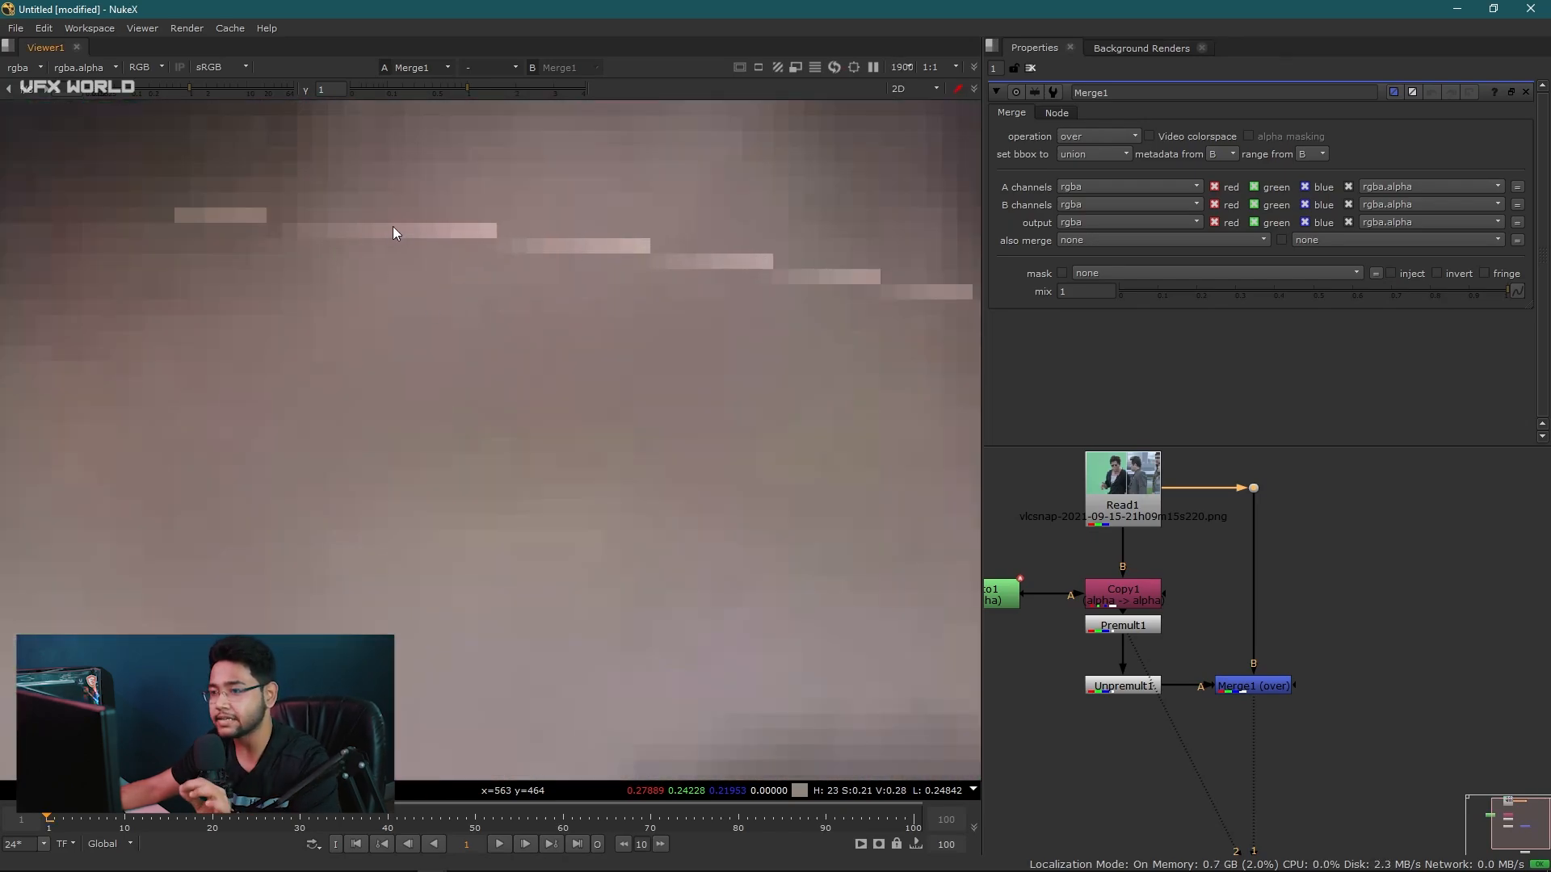
scroll(393, 227, "down", 5)
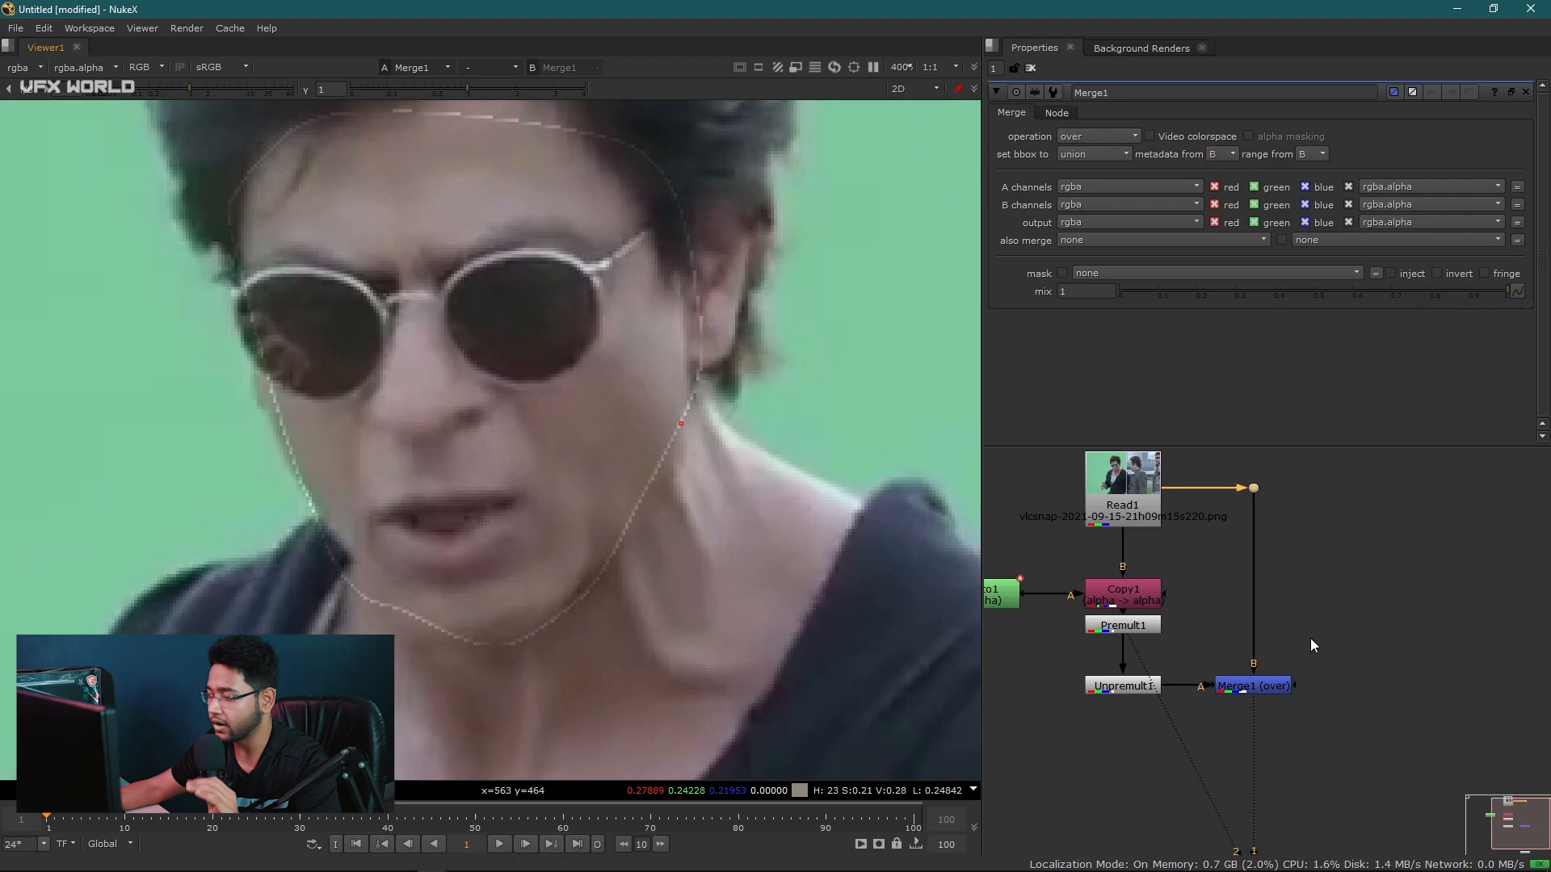
Step: Move Merge1 and Viewer1 together lower and further away from Unpremult1, and clear the selection
middle_click_drag(1323, 659, 1310, 565)
left_click_drag(1354, 544, 1195, 857)
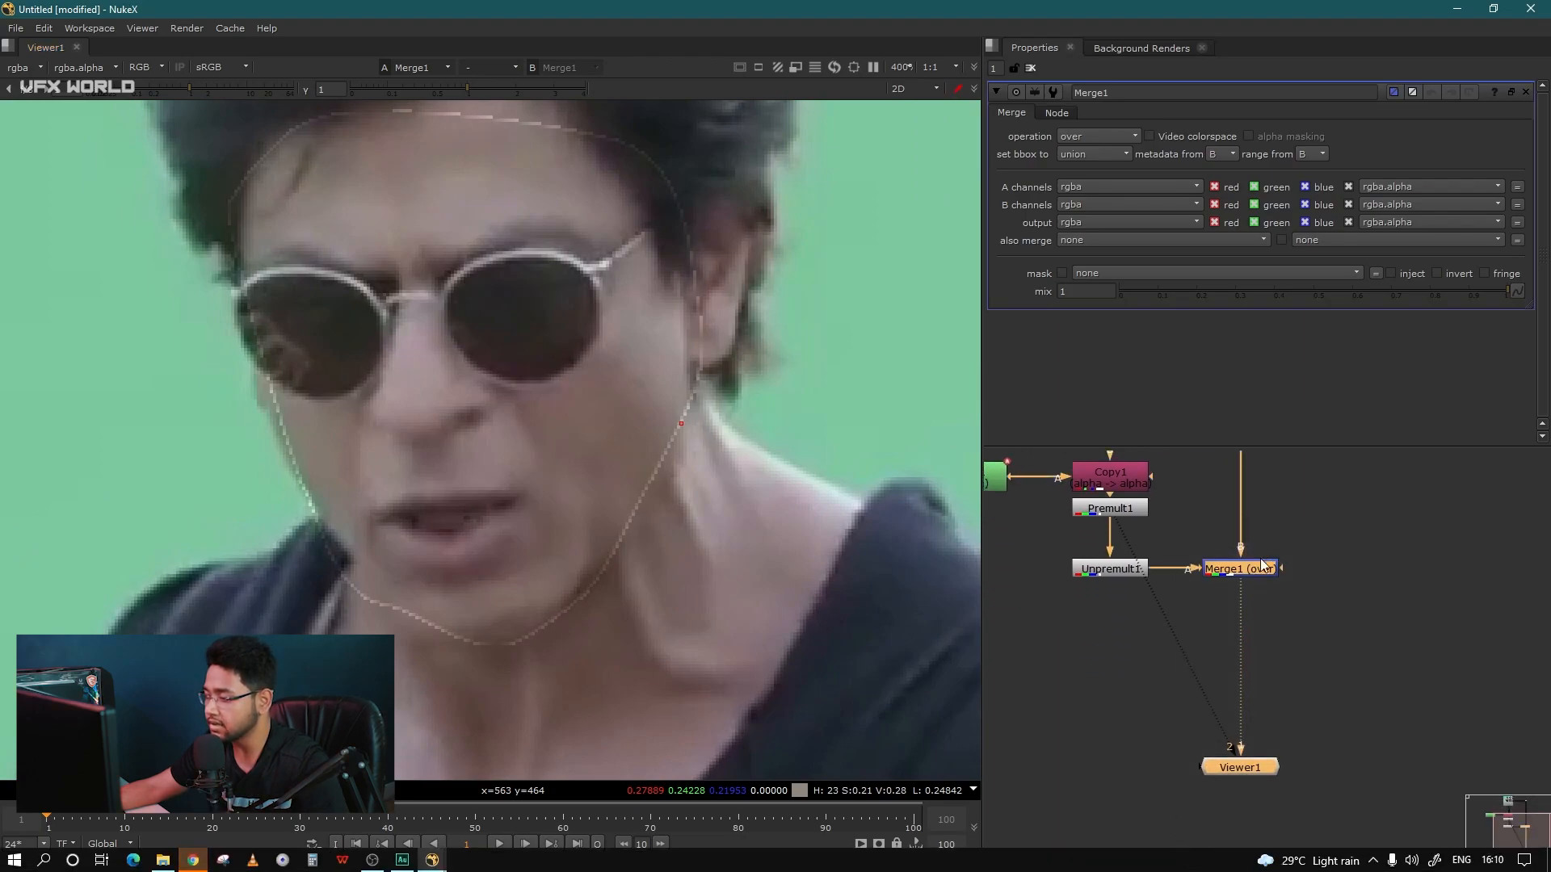
left_click_drag(1262, 565, 1306, 609)
left_click(1176, 701)
Step: Insert a Premult node between Unpremult1 and Merge1's A input
left_click(1087, 571)
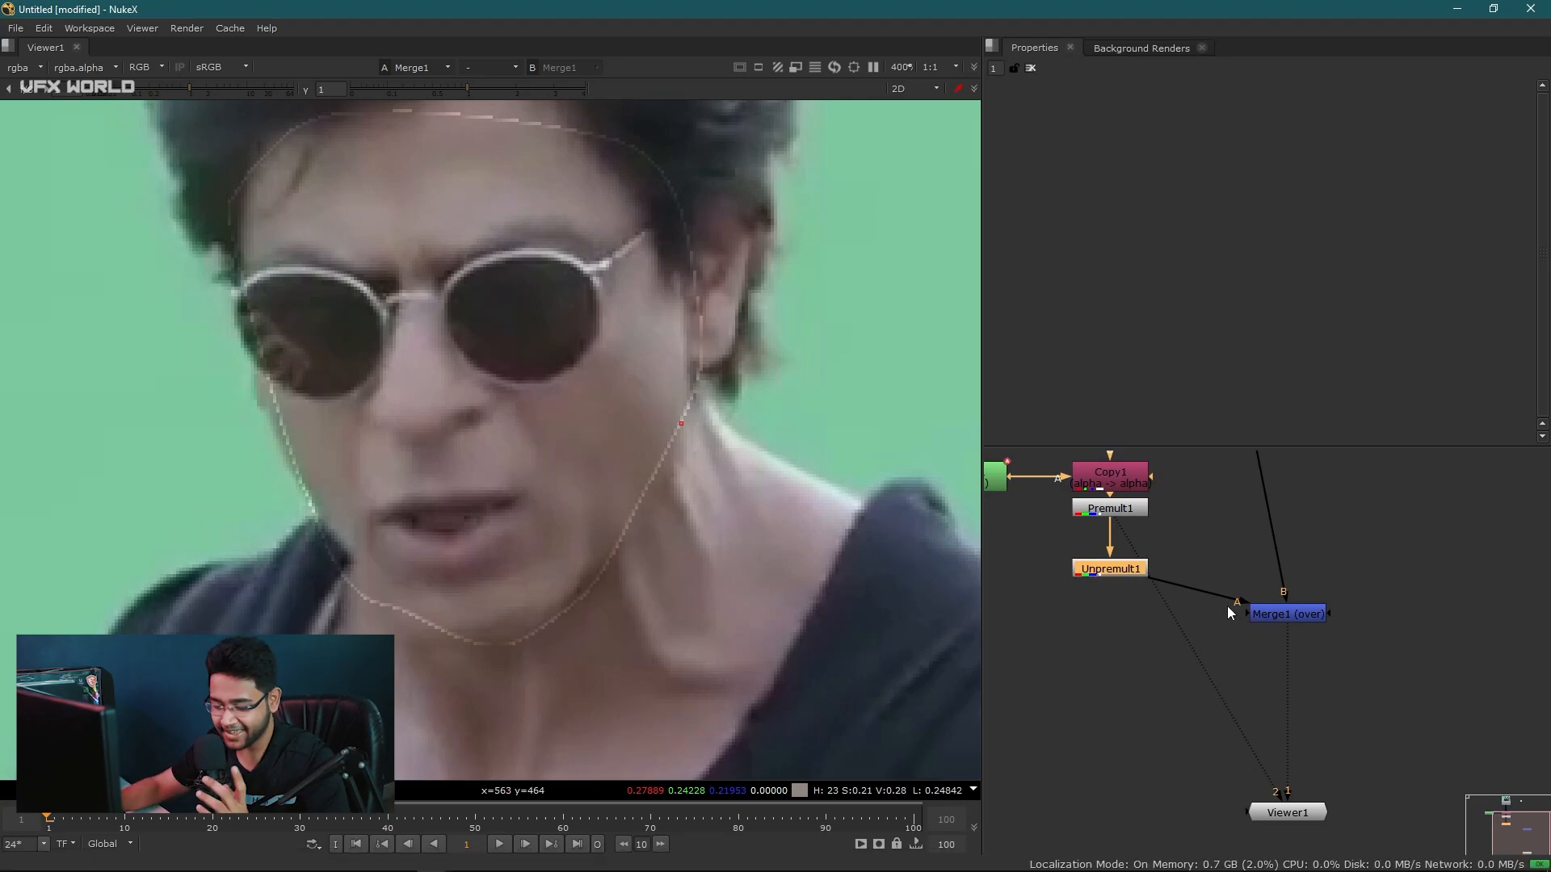
key("Tab")
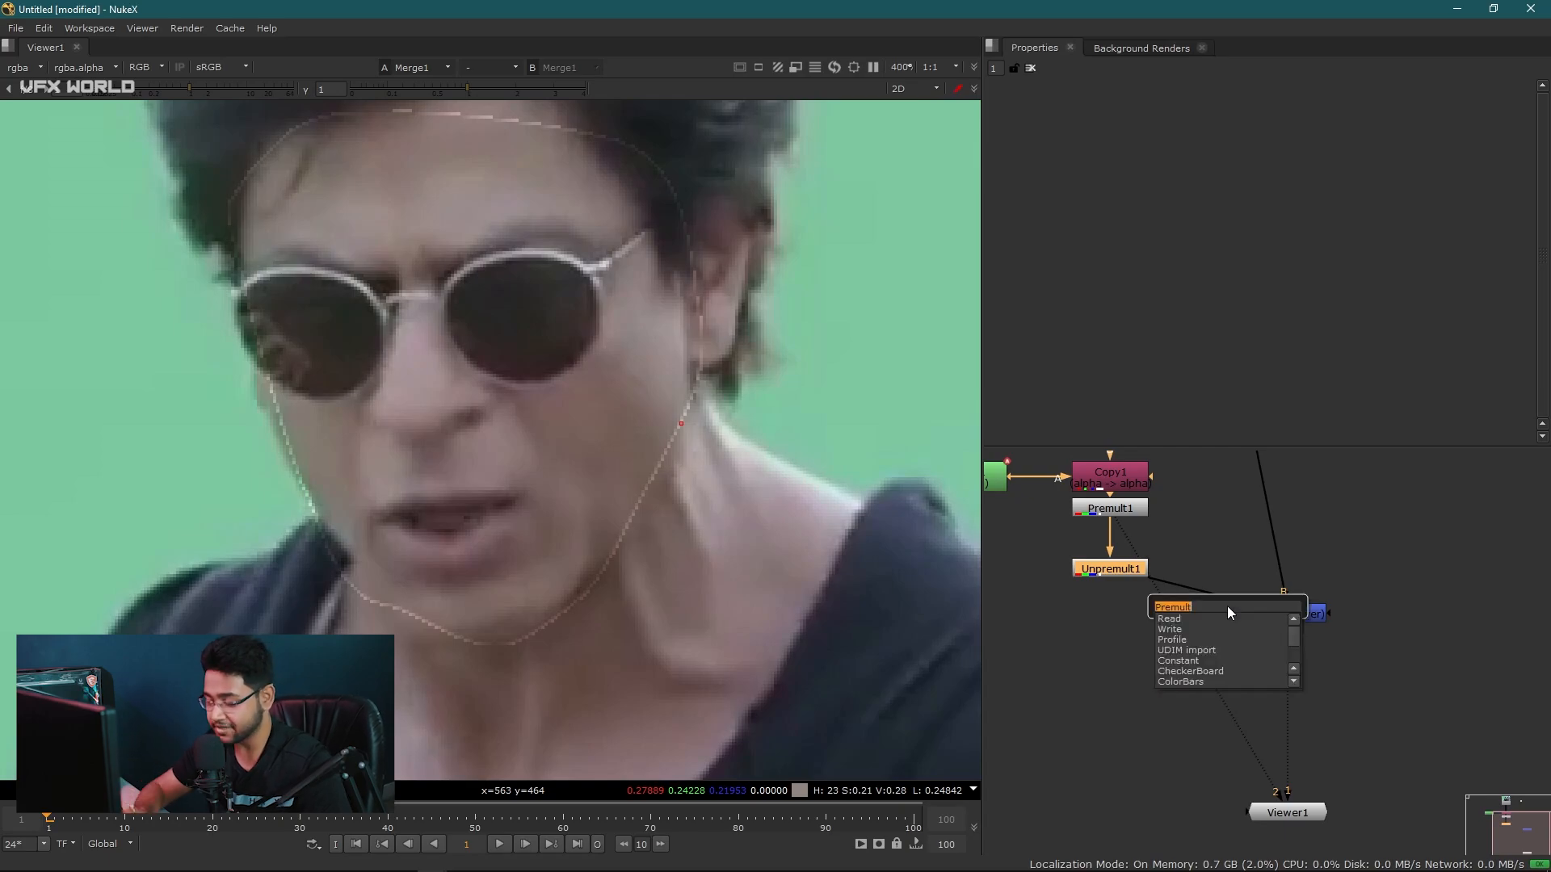
type("pre")
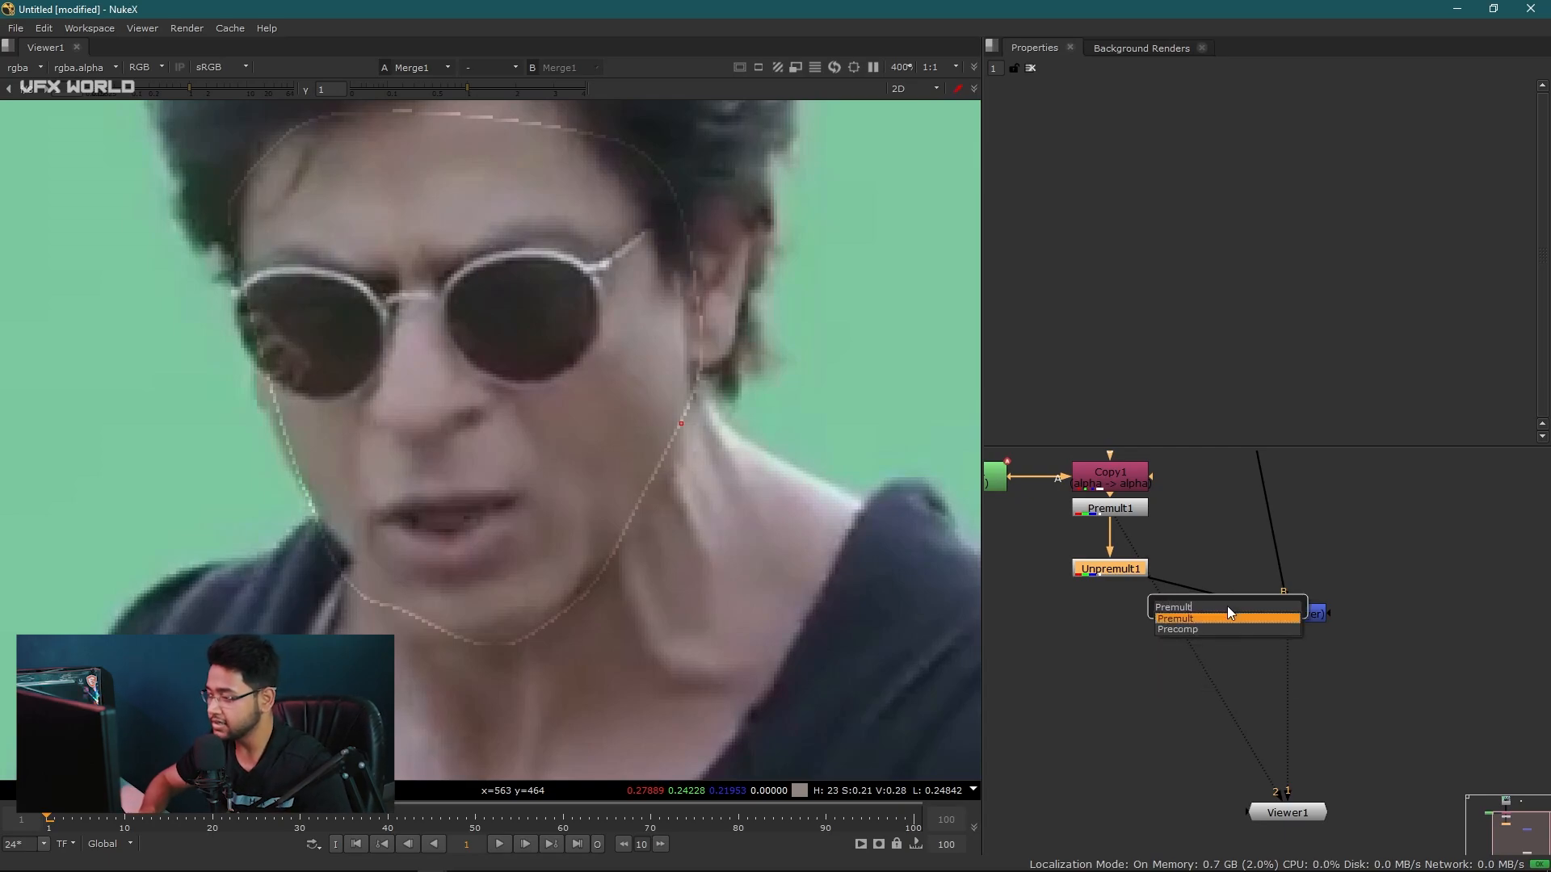
key("Return")
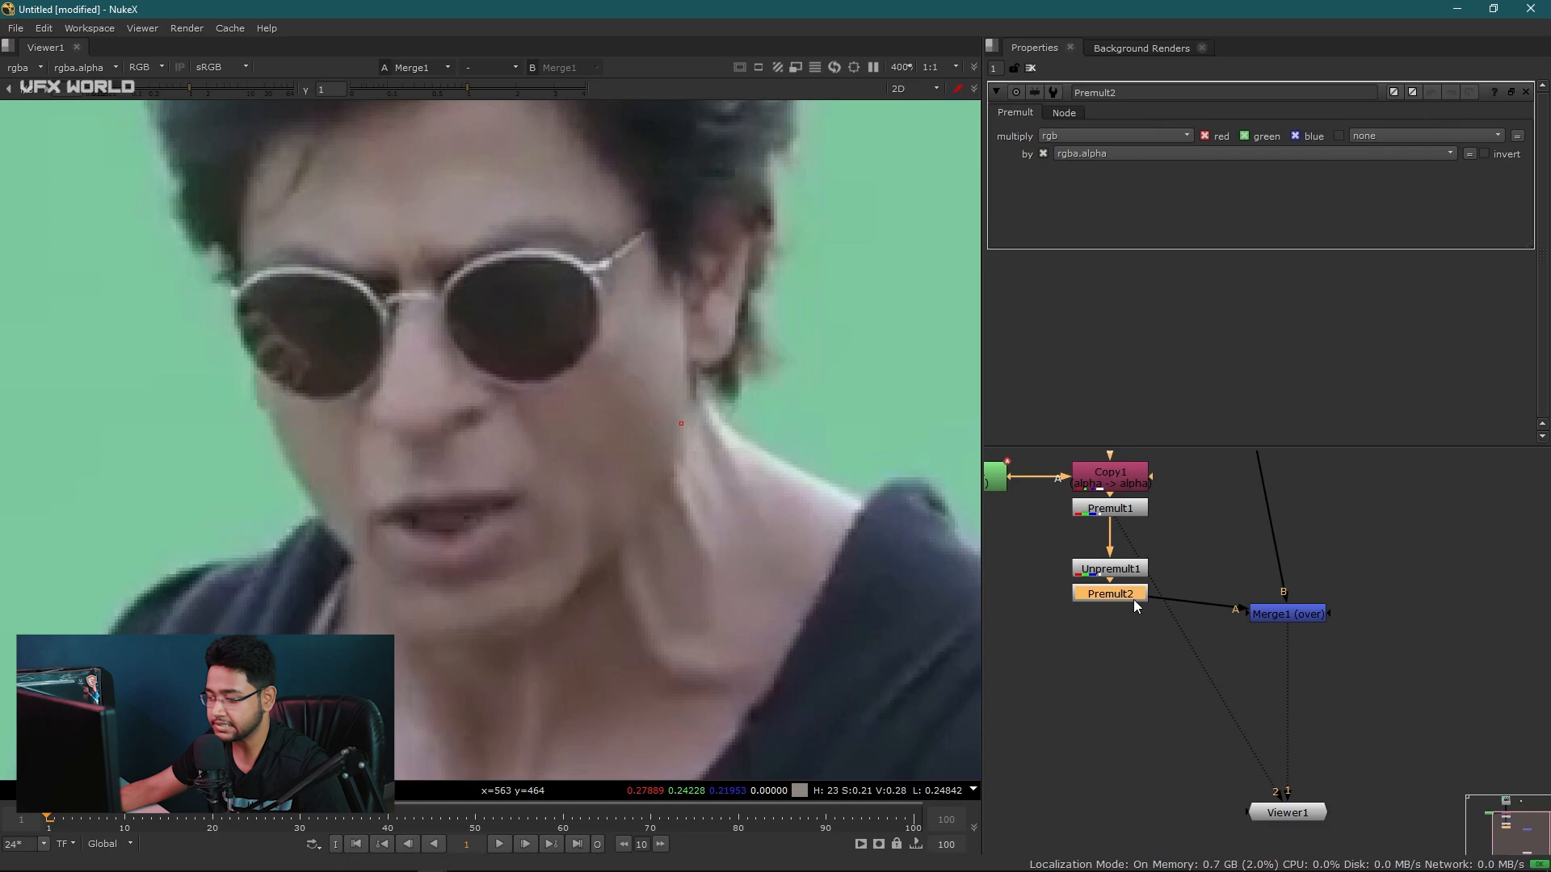
Step: View the outputs of Premult2, Read1 and Merge1 in turn to compare the cutout, the original plate and the merged result
key("1")
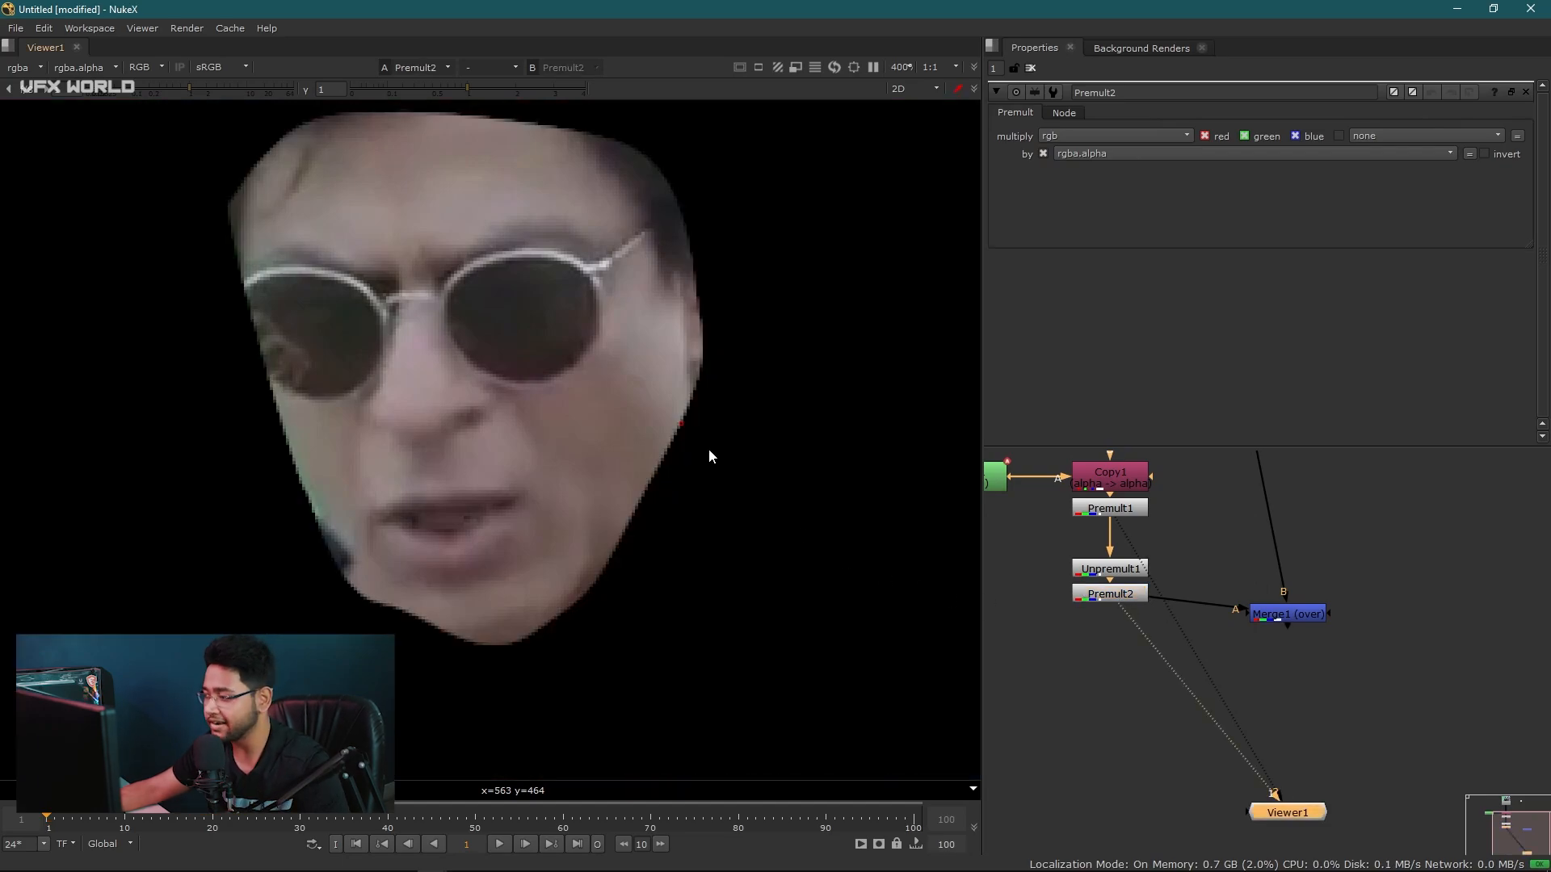
middle_click_drag(1127, 435, 1090, 540)
left_click(1063, 485)
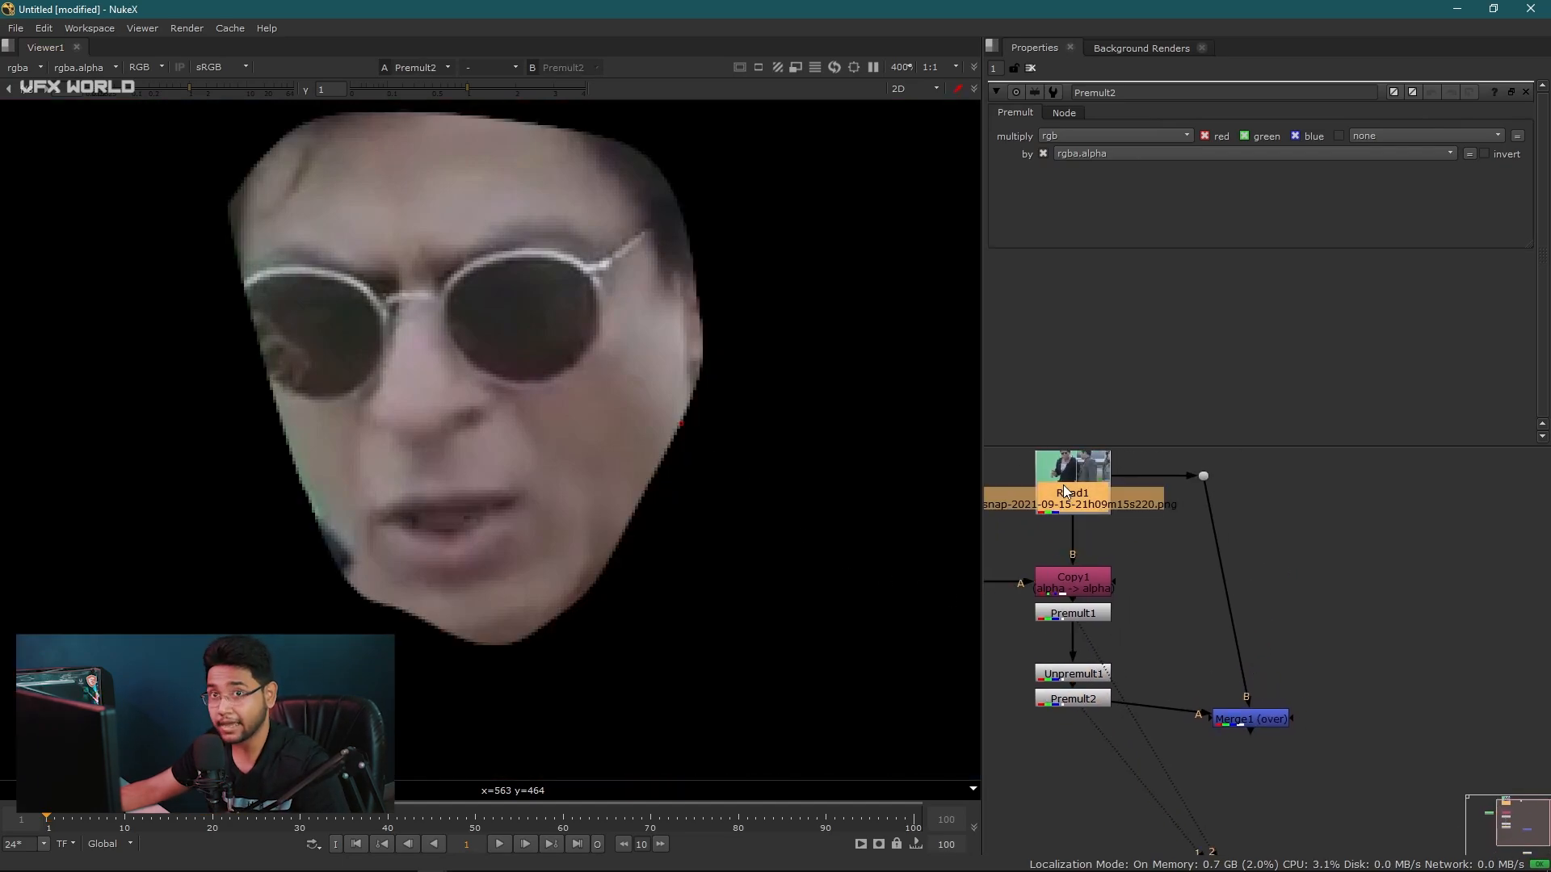
key("1")
left_click(1073, 700)
key("1")
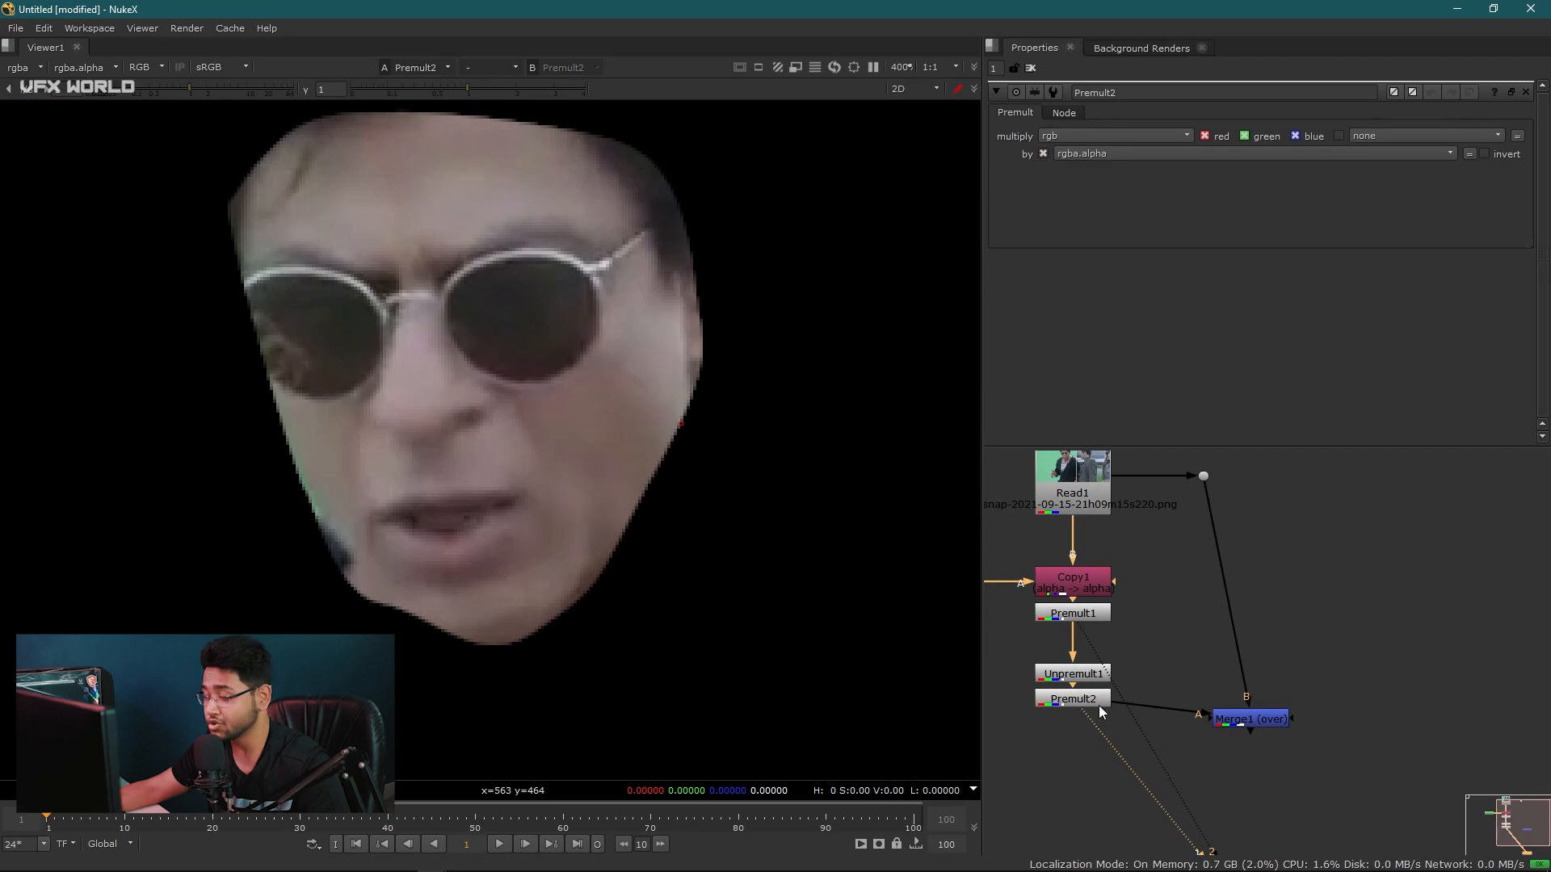
left_click(1248, 720)
key("1")
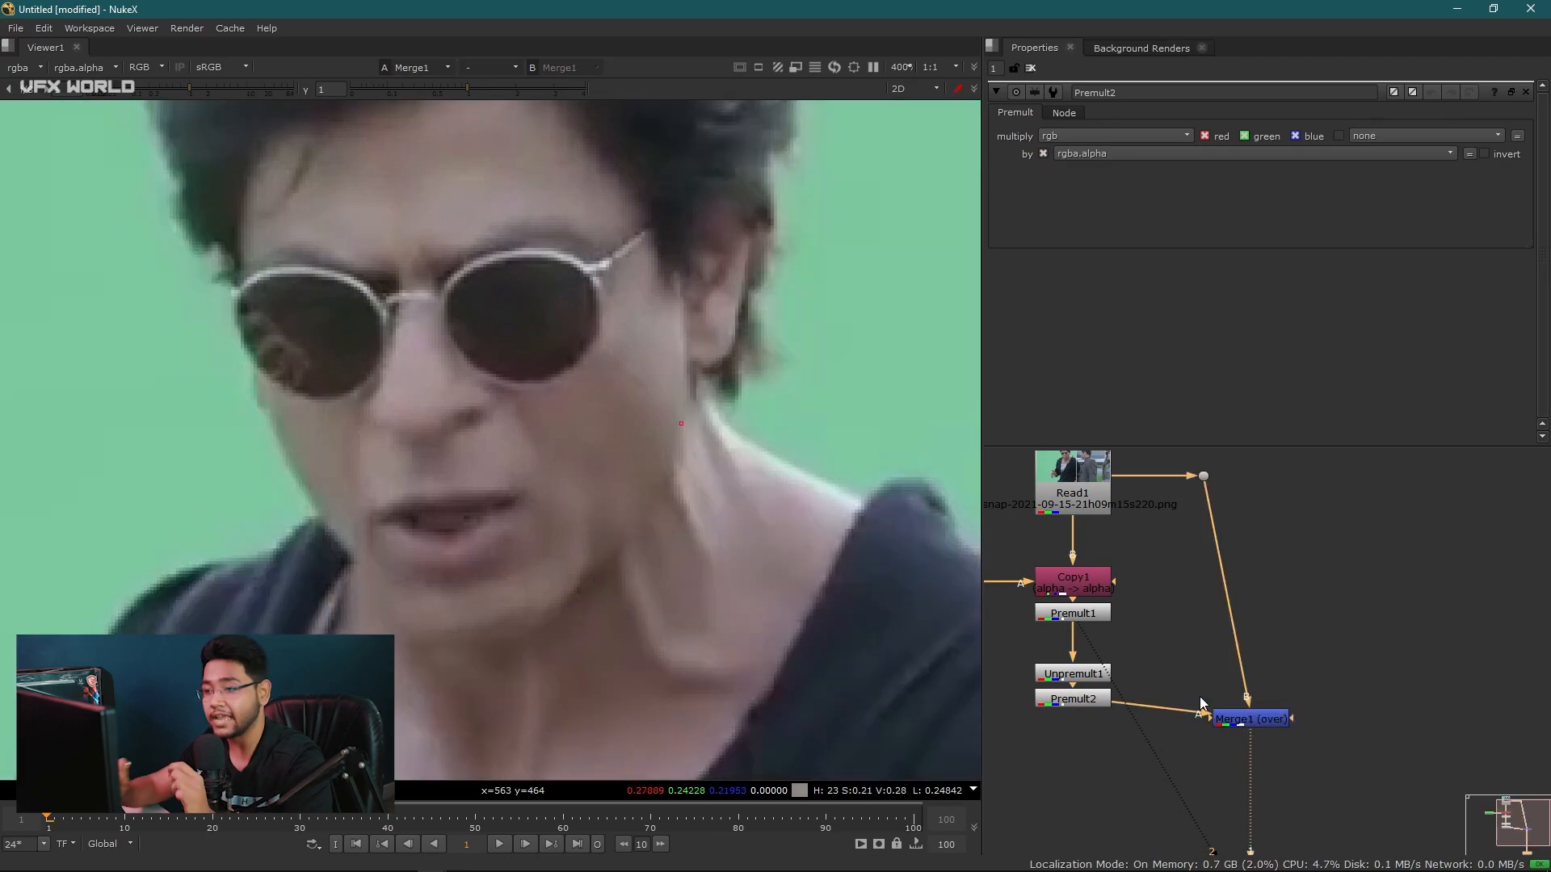